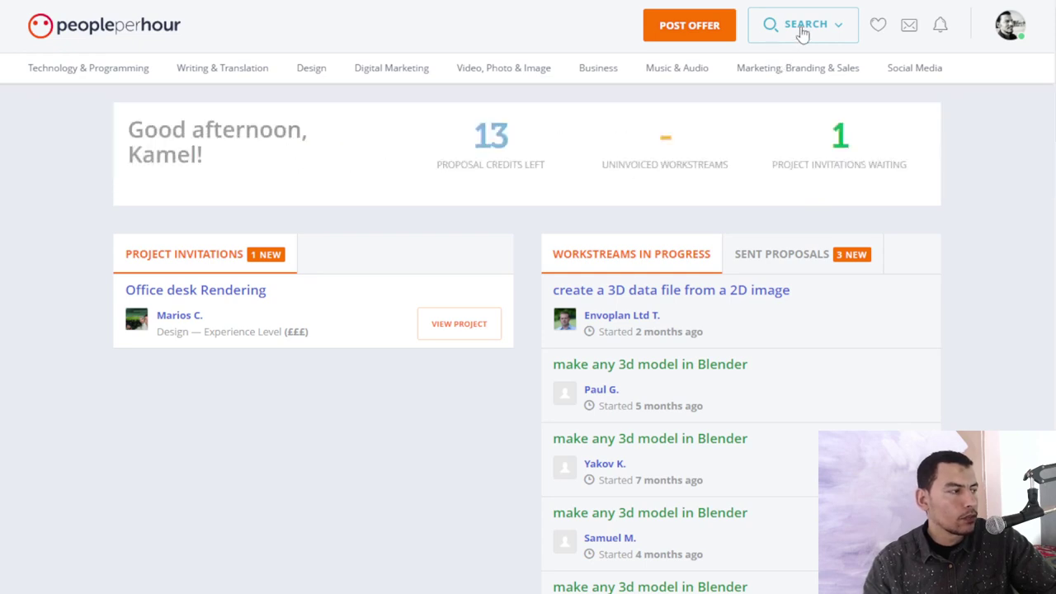
Switch your profile to its Offers (7) tab and open the 'Make any 3D Model and deliver within 5 hours' offer
mouse_move(802, 32)
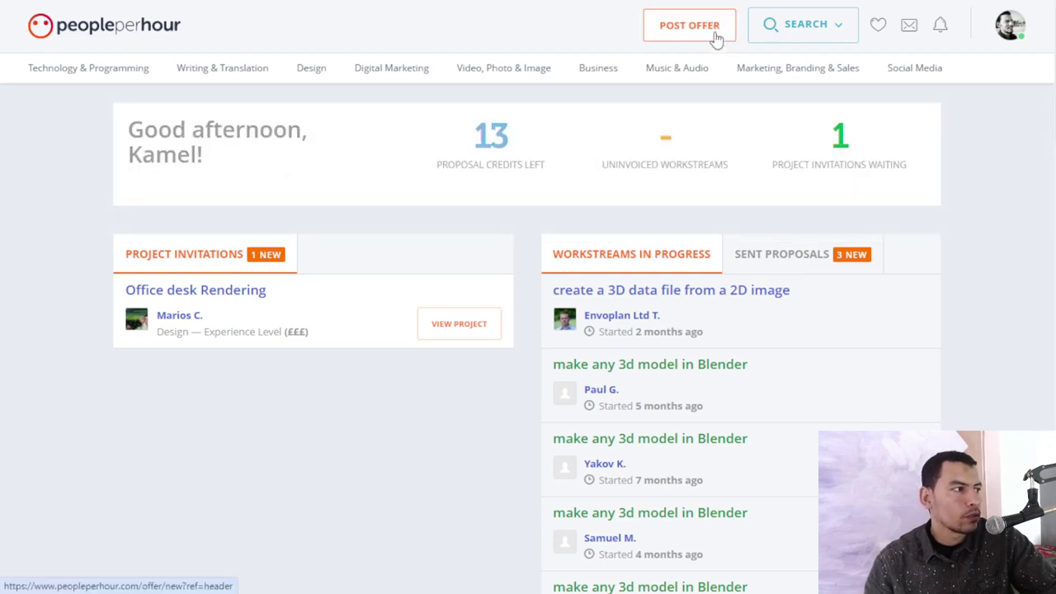
mouse_move(1009, 26)
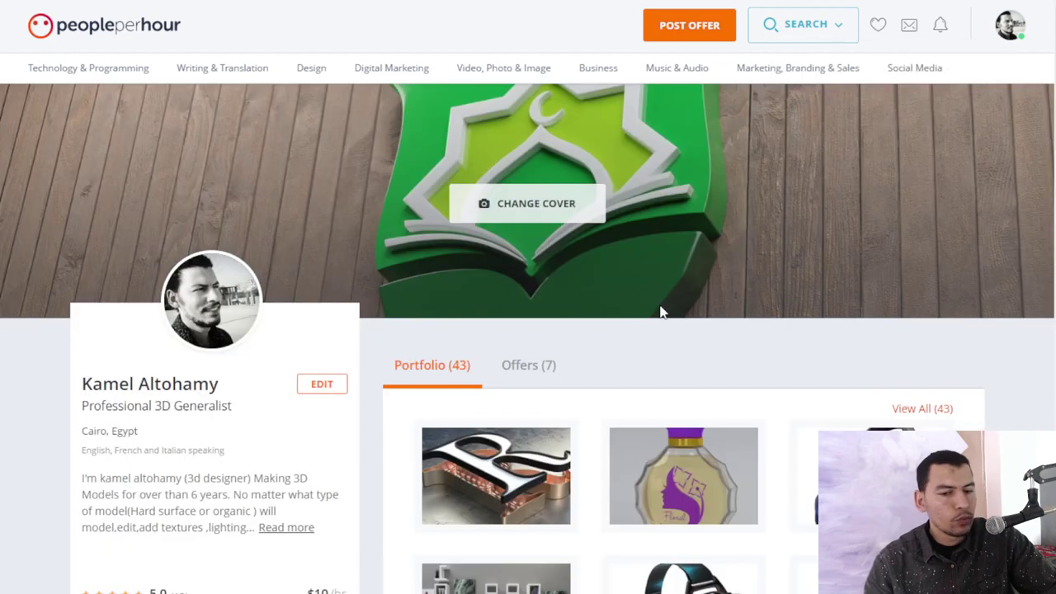
scroll(666, 337, down, 3)
scroll(601, 275, up, 3)
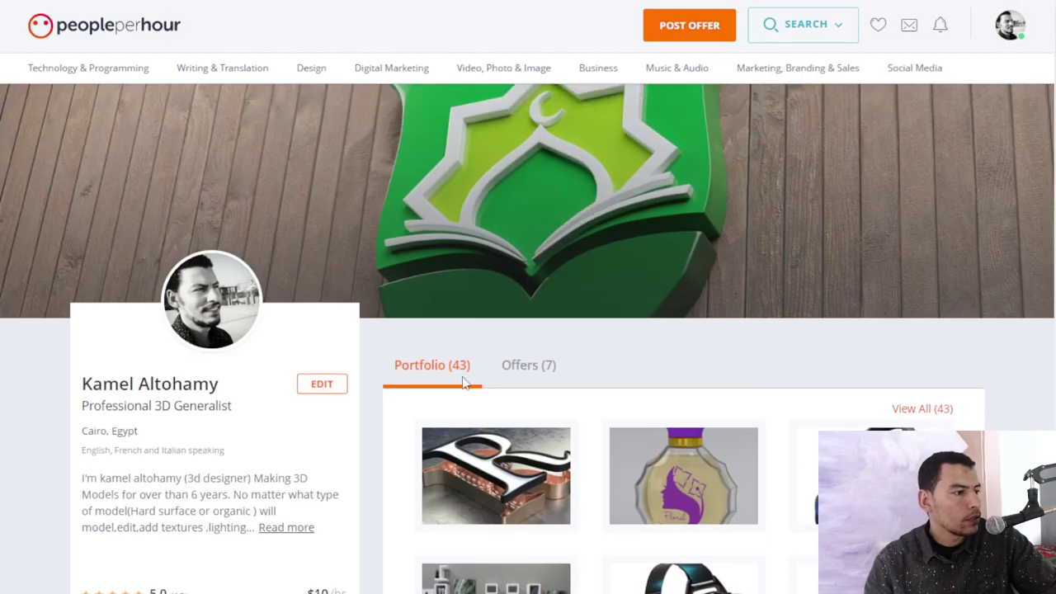
scroll(465, 382, down, 2)
click(527, 216)
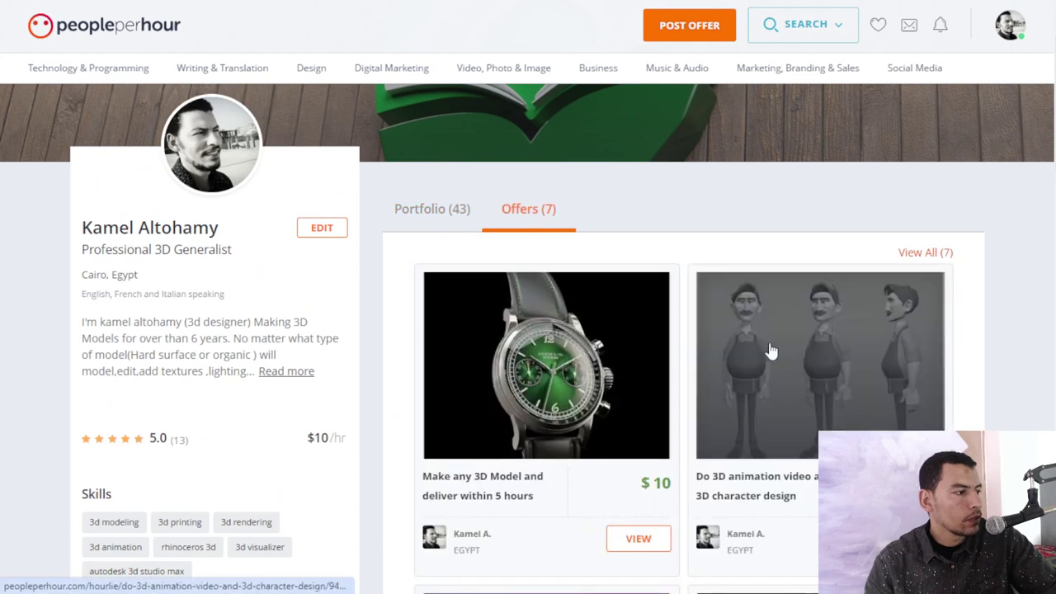
scroll(607, 377, down, 1)
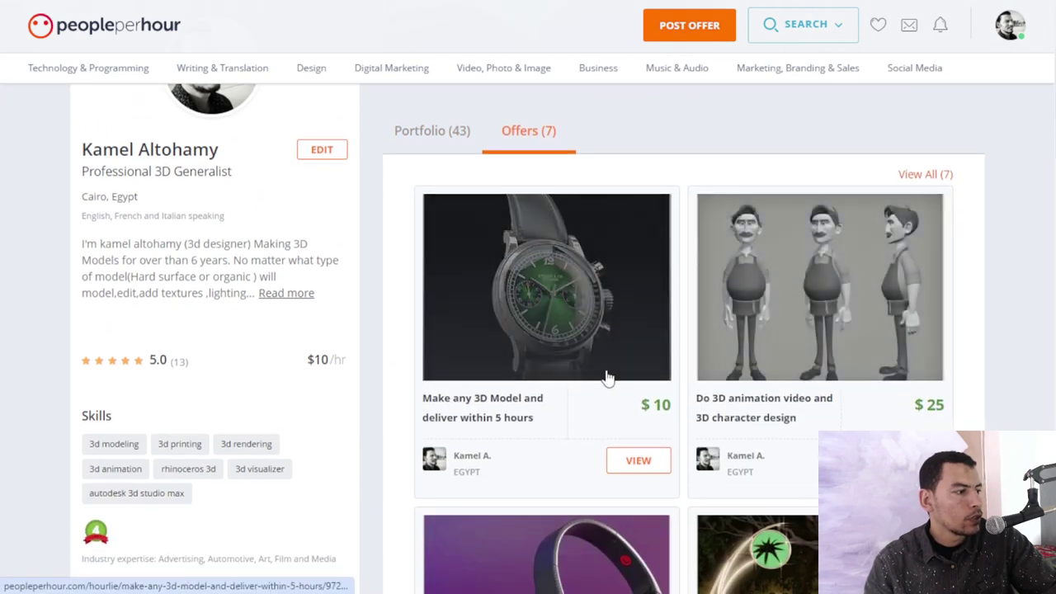
click(586, 310)
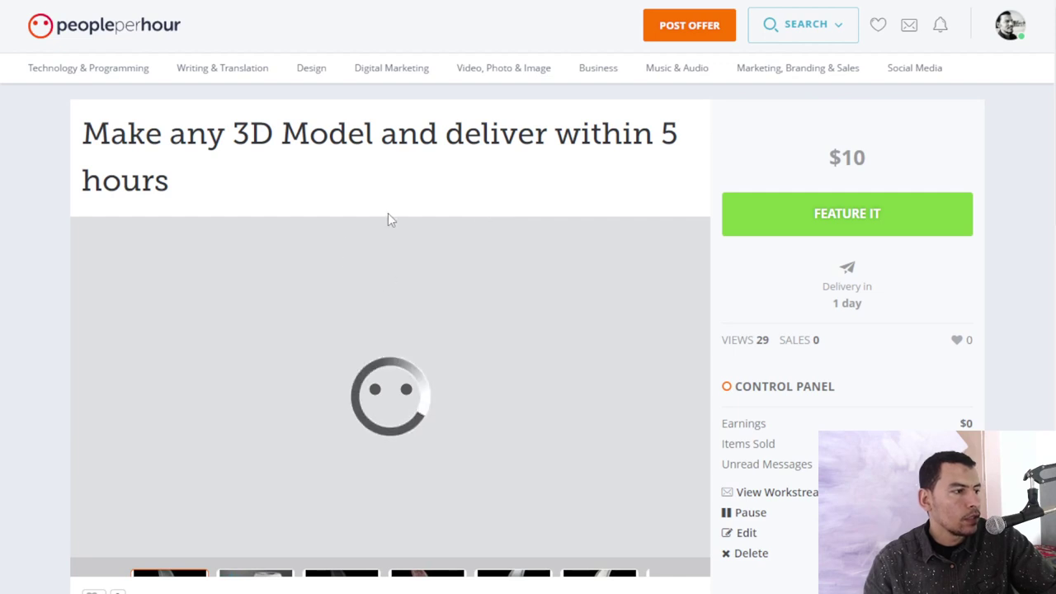
View the pink watch, green watch and wooden chair images in the offer gallery
scroll(330, 248, down, 2)
scroll(330, 248, down, 3)
scroll(330, 248, down, 3)
scroll(260, 232, up, 6)
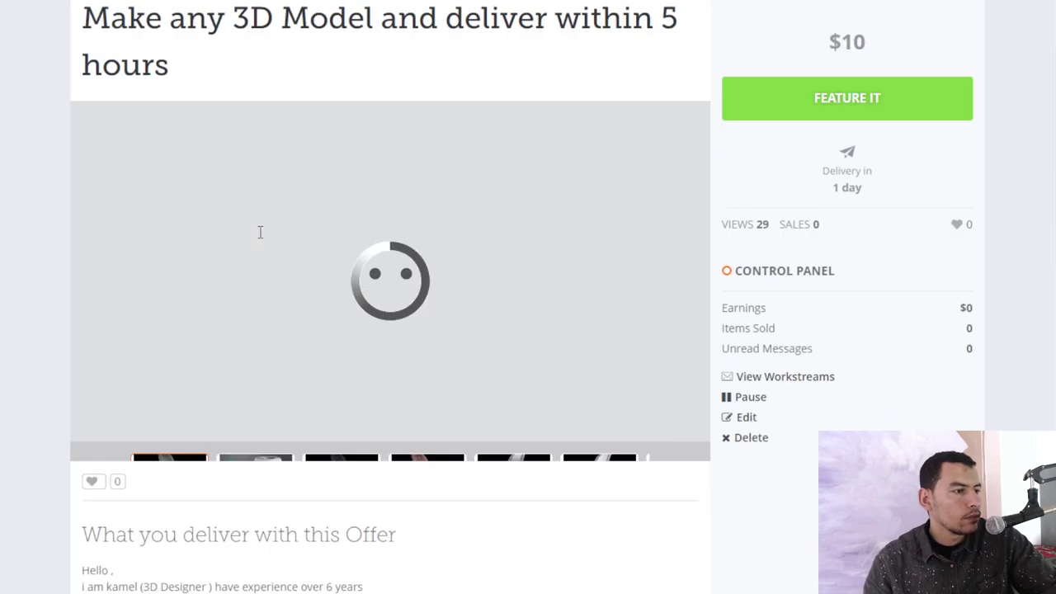
scroll(260, 232, up, 2)
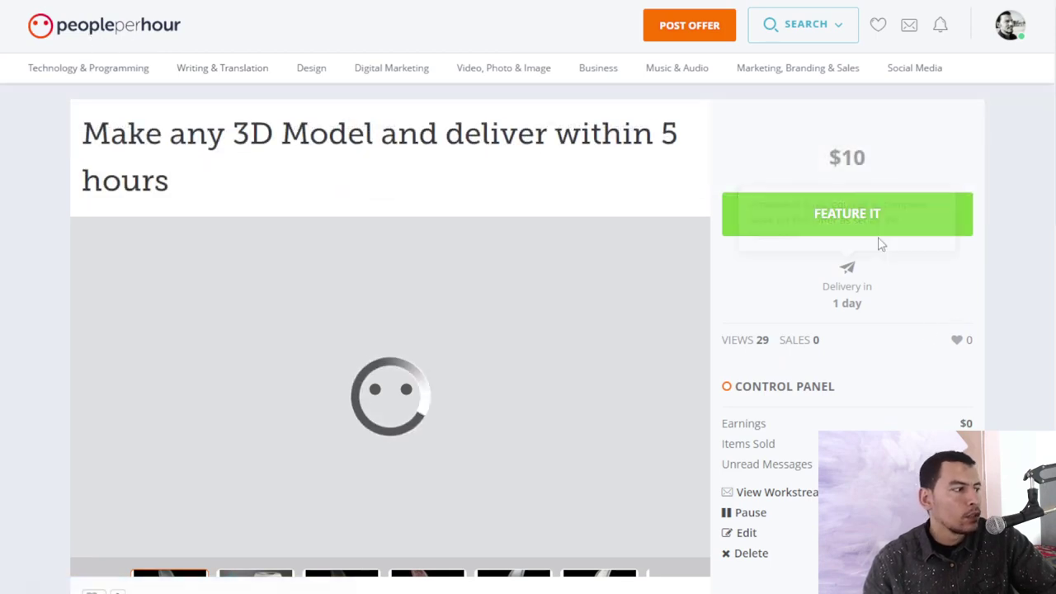
mouse_move(863, 286)
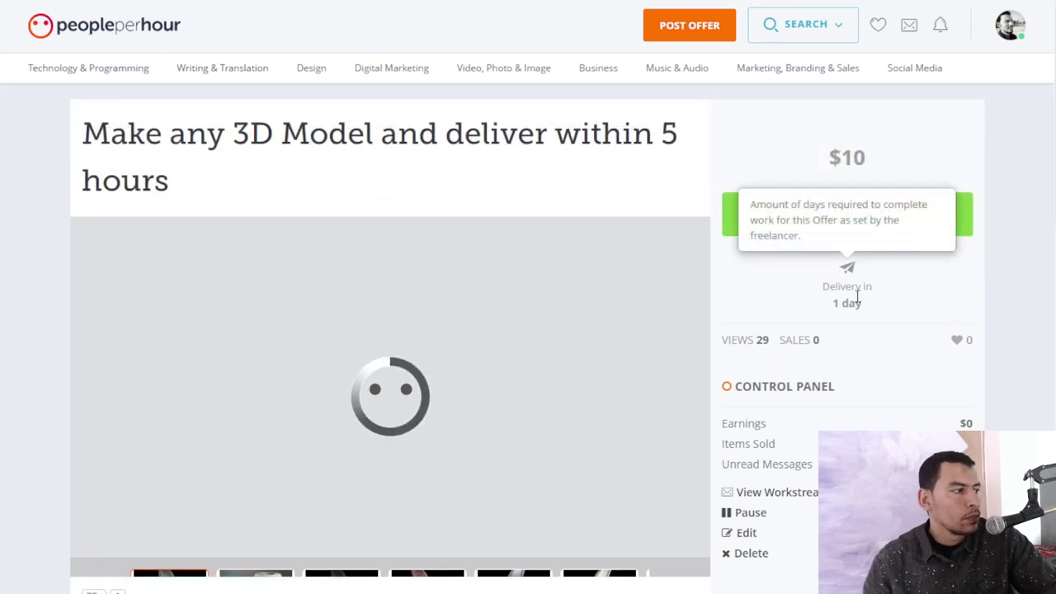
scroll(495, 429, down, 2)
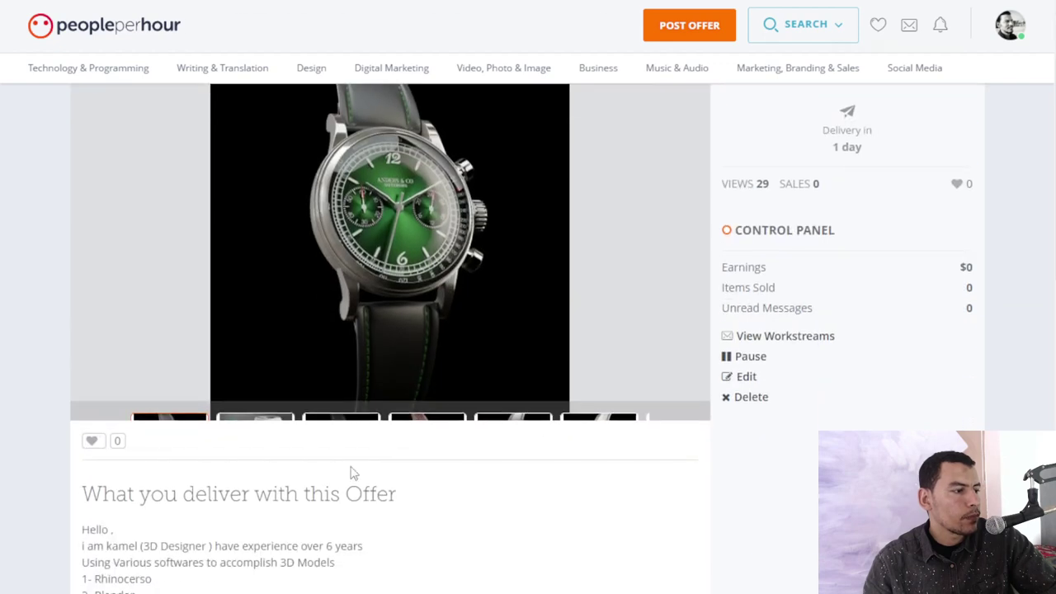
click(268, 396)
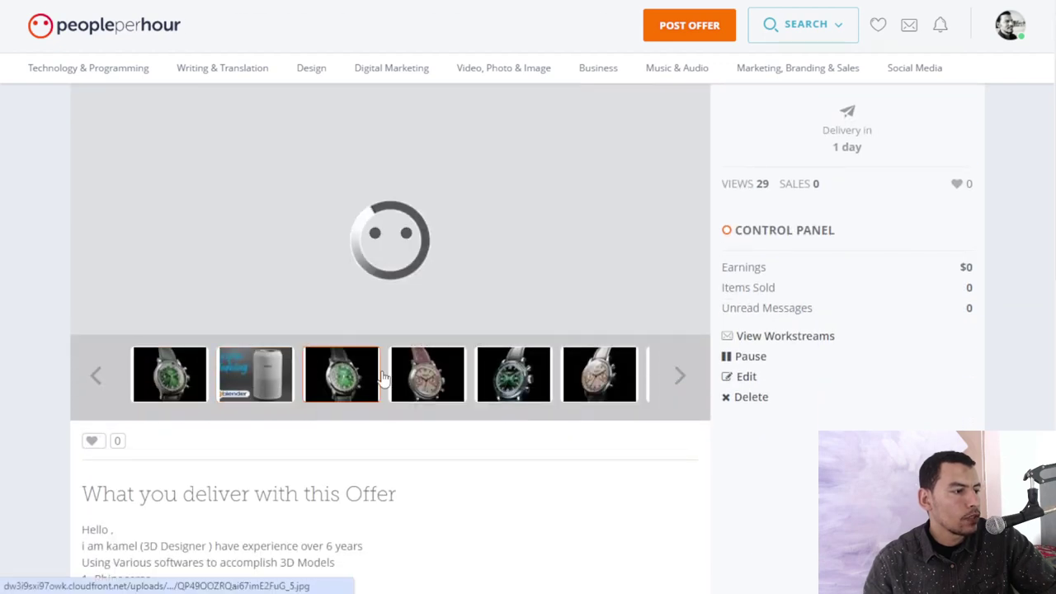
click(429, 375)
click(495, 375)
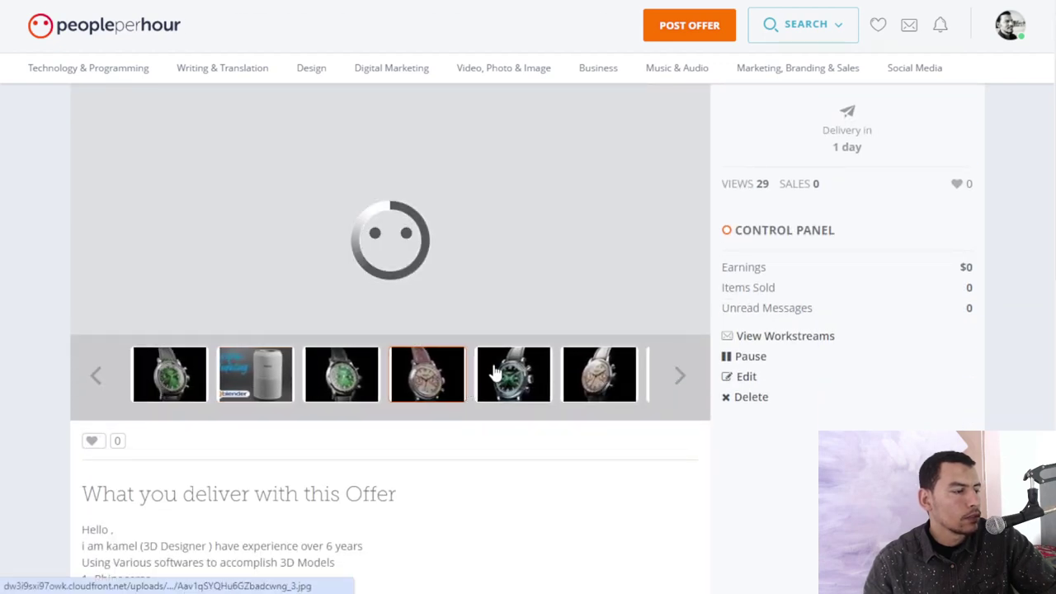
click(606, 377)
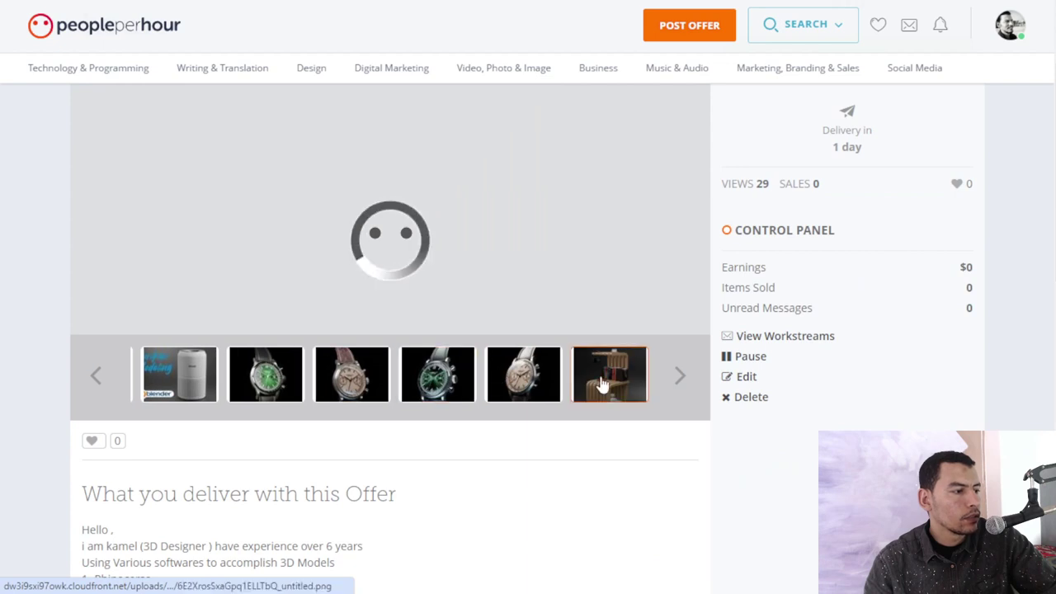
Read through the offer description and the +$10 source-files add-on
scroll(302, 494, down, 1)
scroll(262, 377, down, 2)
scroll(346, 462, down, 1)
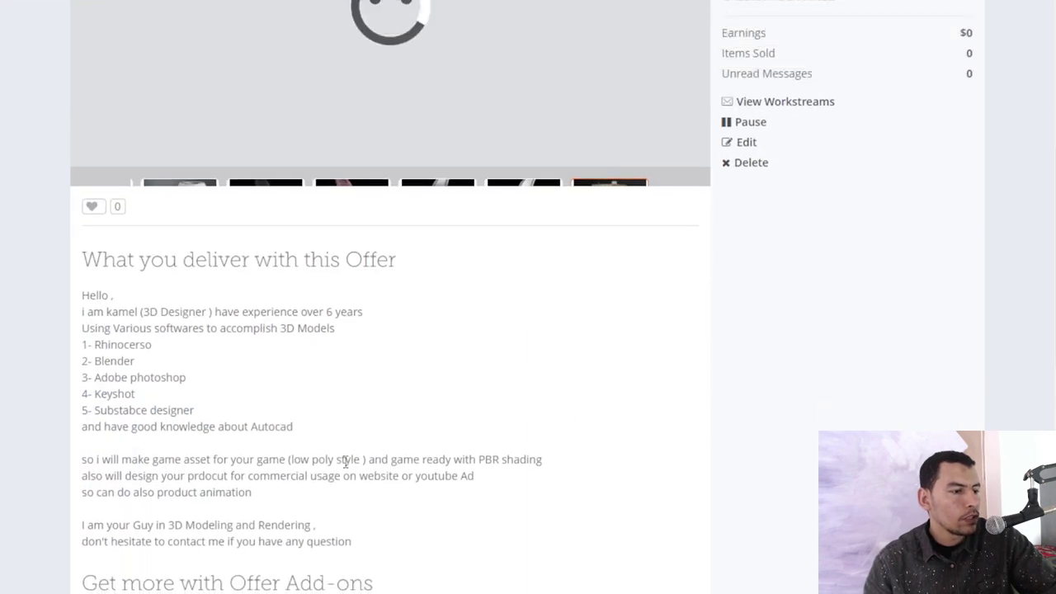
scroll(518, 489, down, 2)
scroll(518, 489, up, 5)
scroll(520, 490, down, 5)
scroll(172, 302, down, 5)
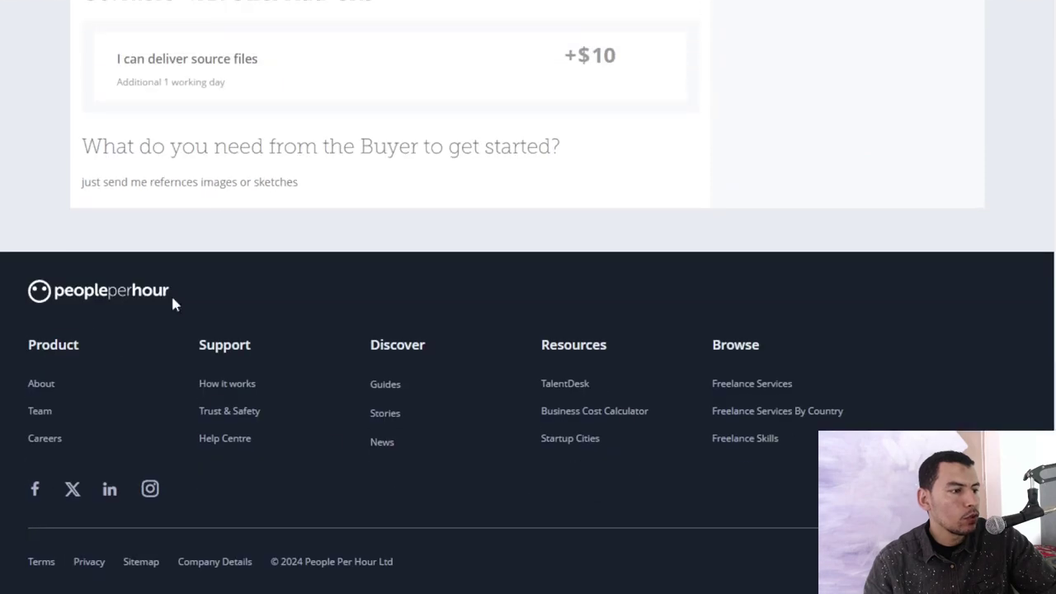
scroll(153, 209, up, 2)
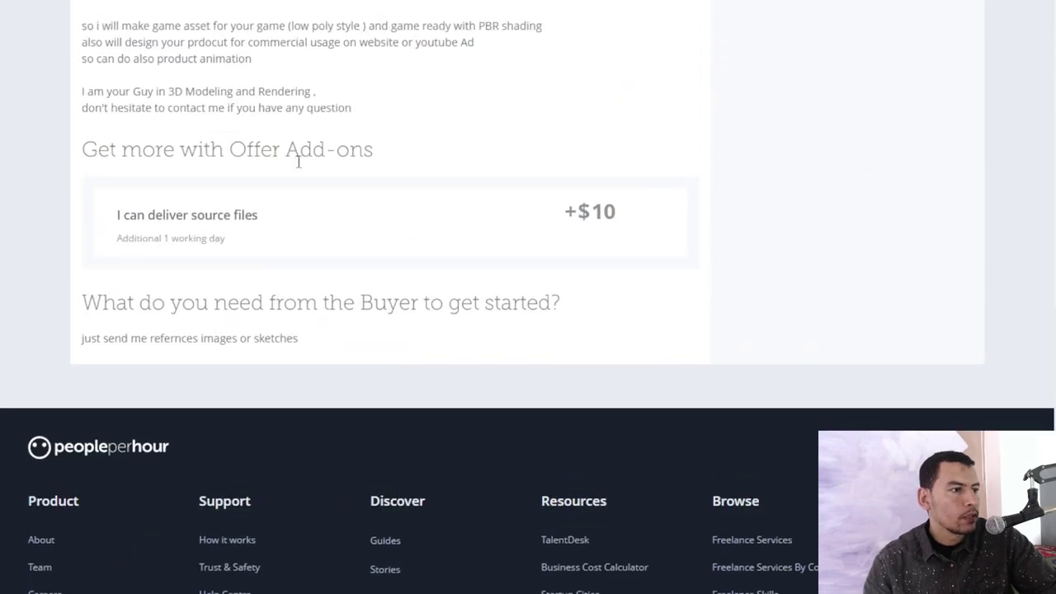
scroll(616, 208, up, 2)
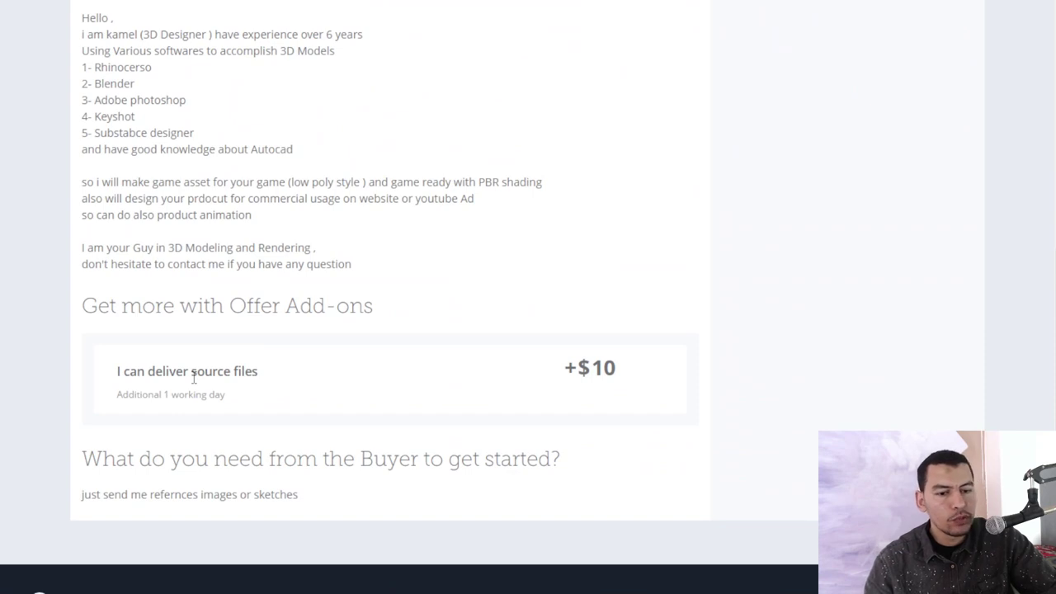
scroll(596, 311, up, 5)
scroll(596, 311, up, 4)
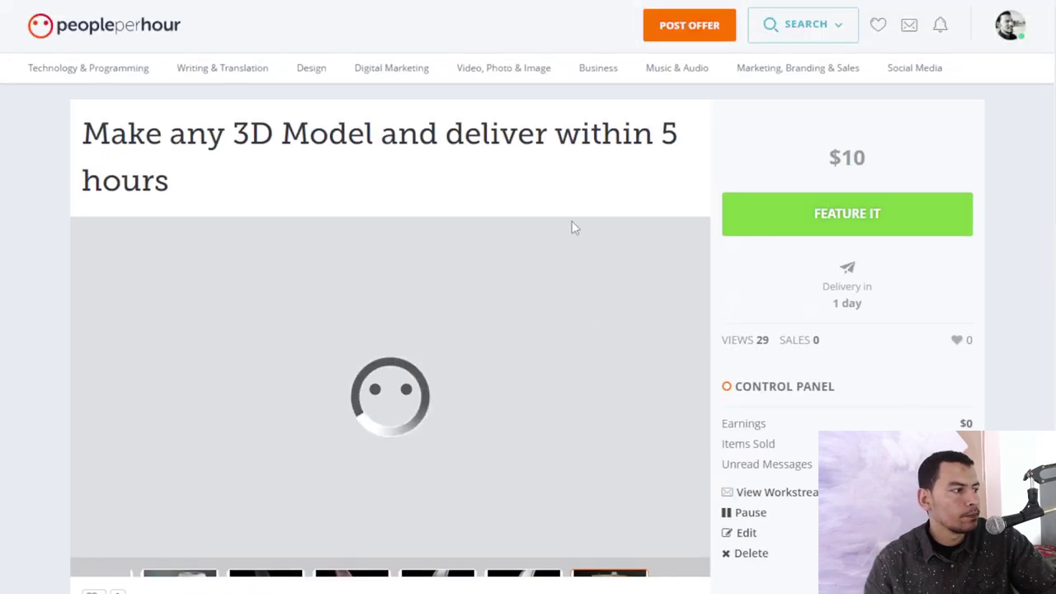
From the dashboard, search freelance job projects for 'Video ed'
click(136, 33)
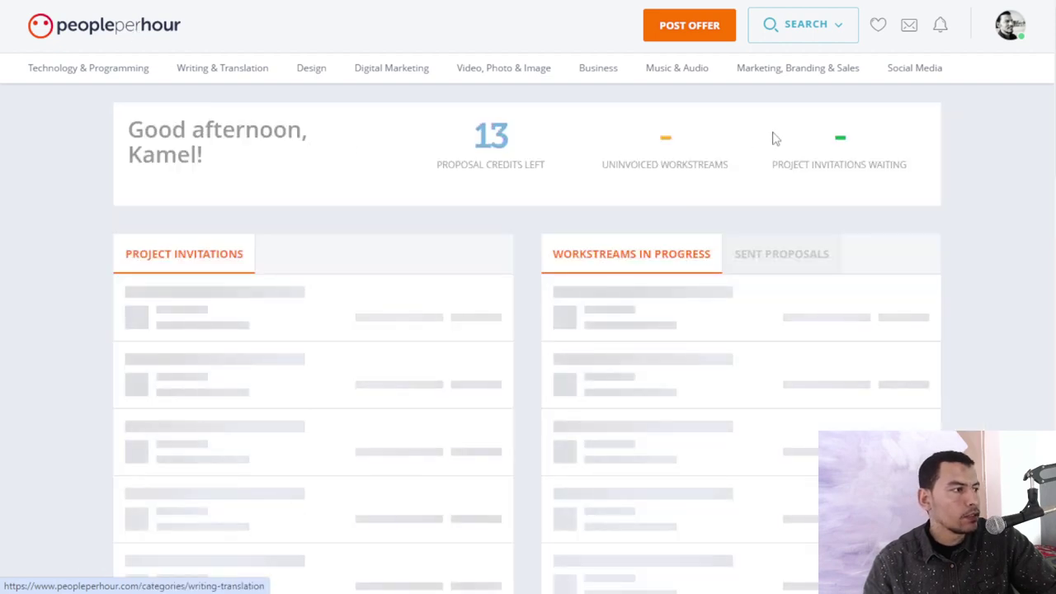
click(801, 24)
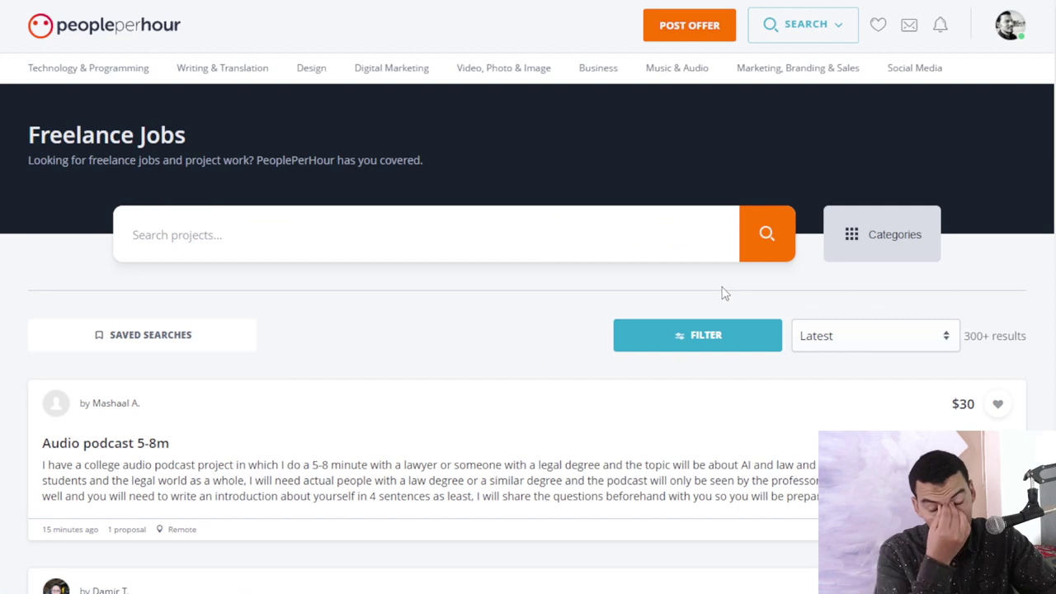
click(255, 243)
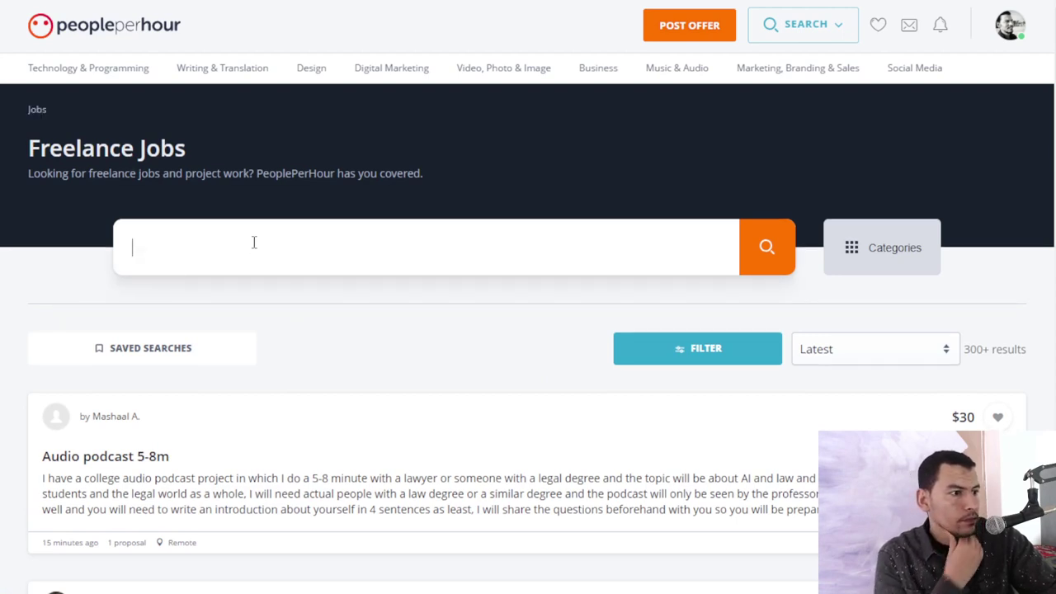
text(Video edi)
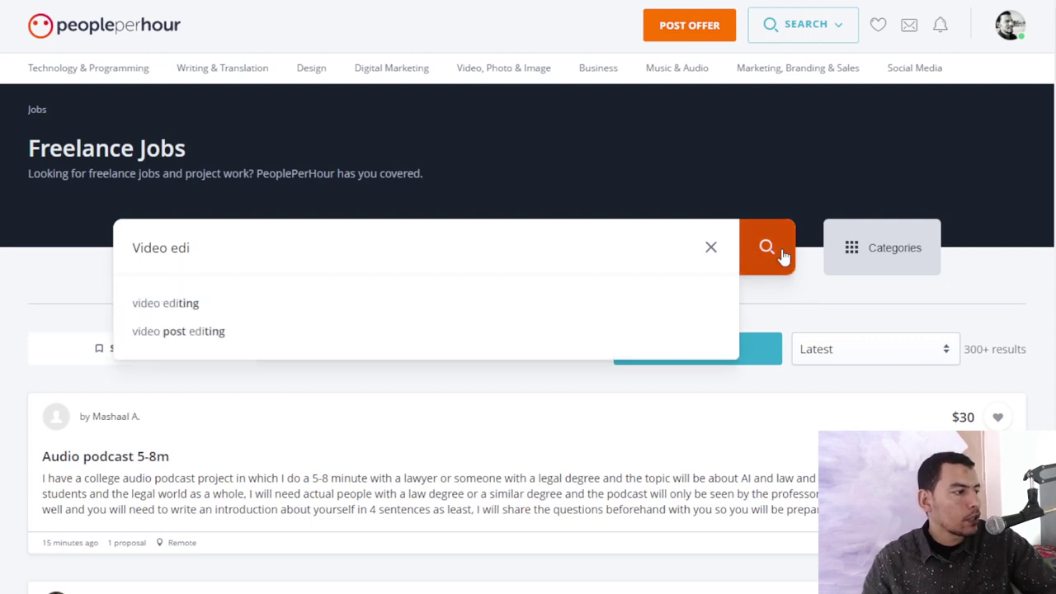
Scroll through the first page of job results down to the pagination bar
scroll(106, 323, down, 6)
scroll(236, 366, down, 2)
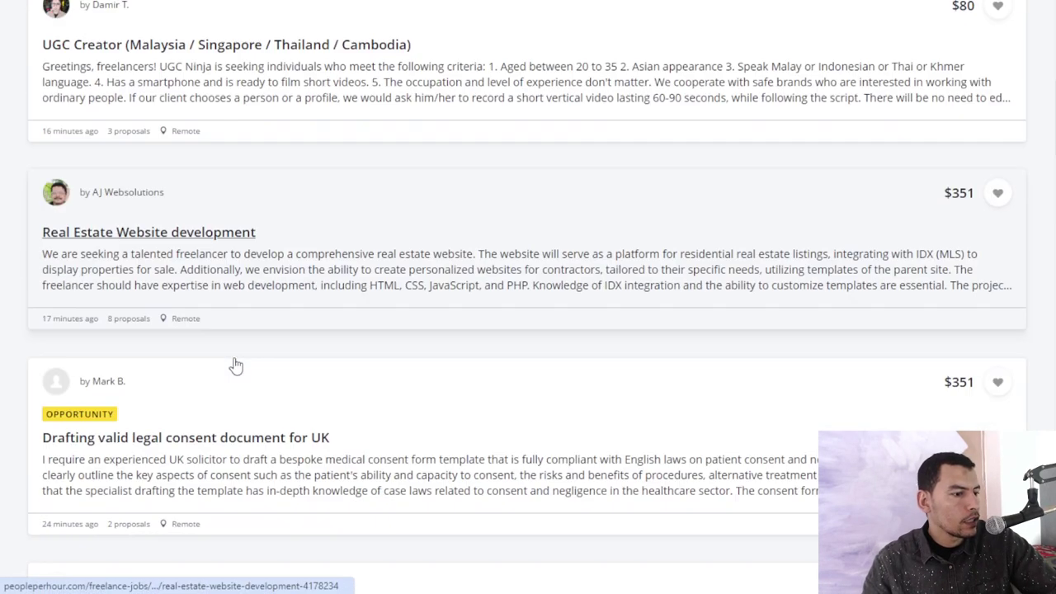
scroll(275, 361, down, 4)
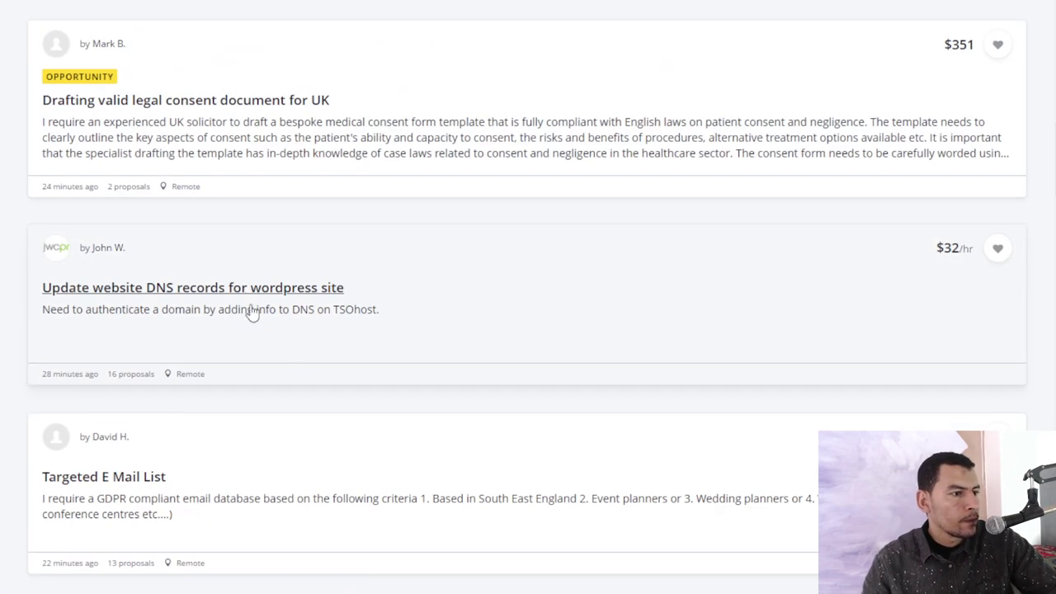
scroll(286, 280, down, 3)
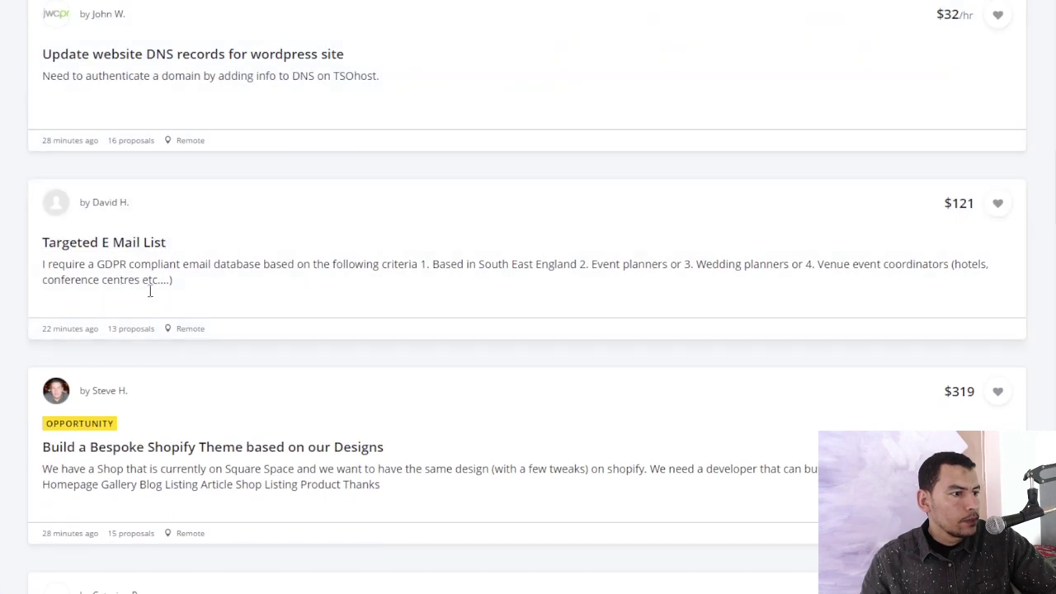
scroll(169, 252, down, 2)
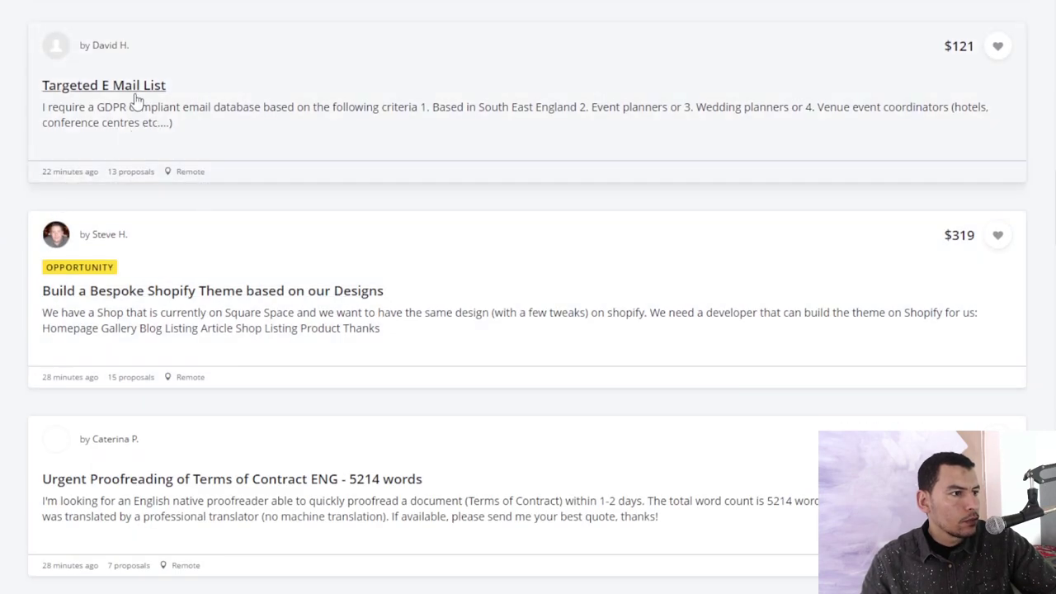
scroll(229, 297, down, 2)
scroll(140, 319, down, 2)
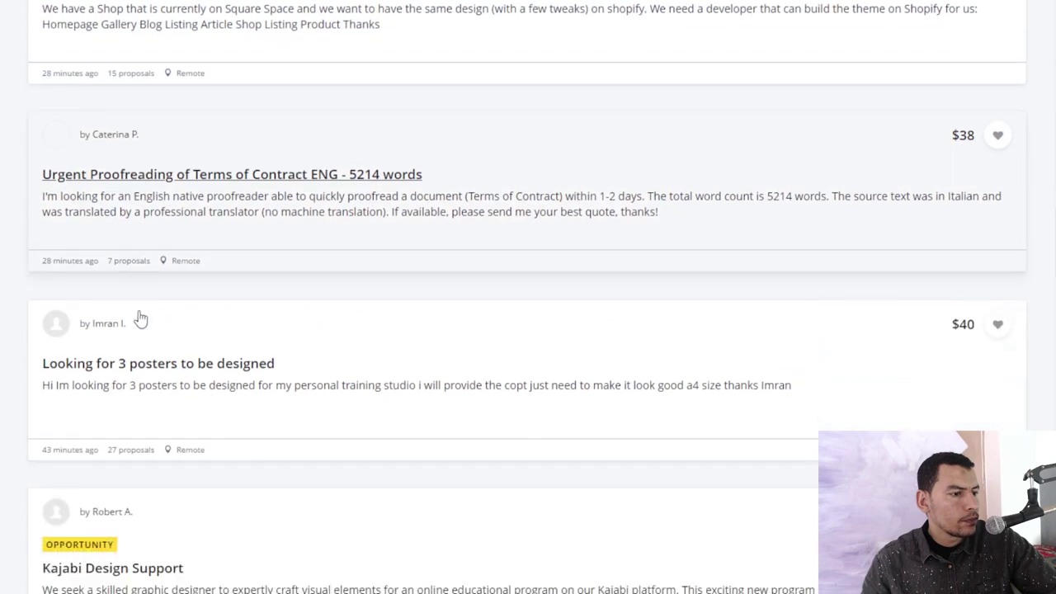
scroll(223, 390, down, 2)
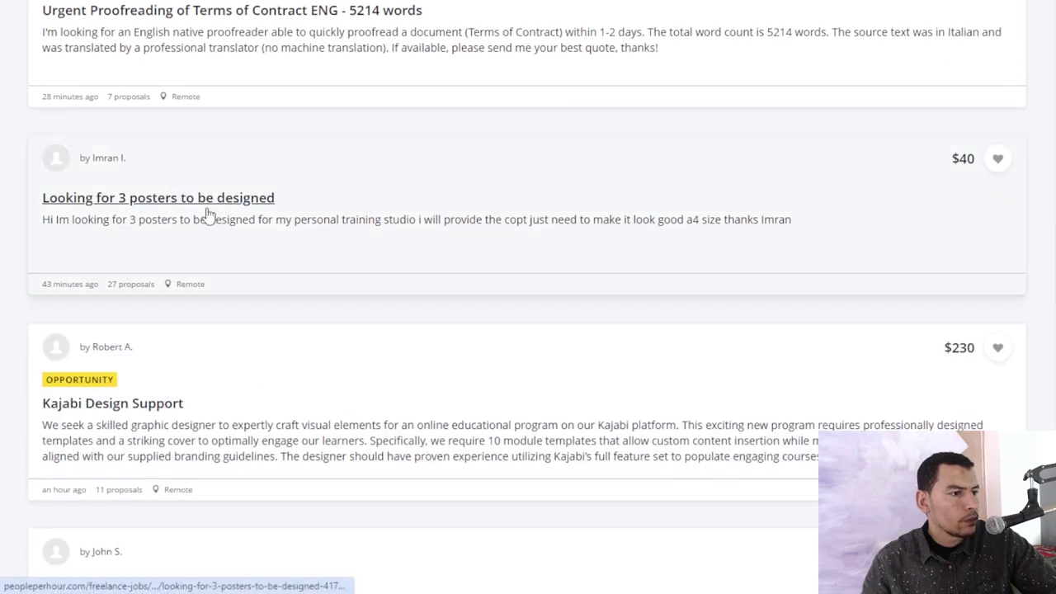
scroll(140, 361, down, 2)
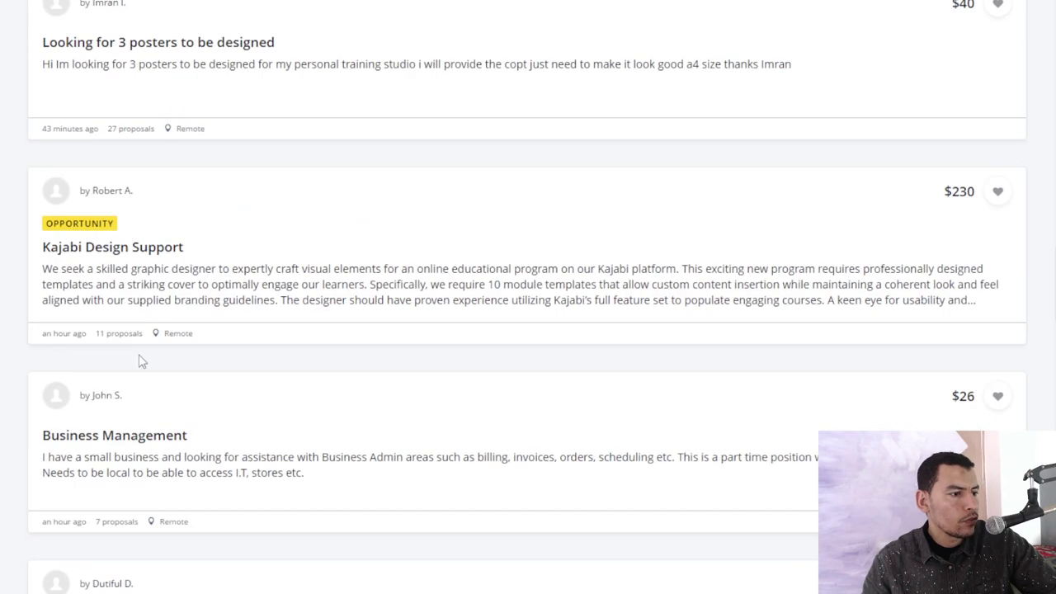
scroll(142, 362, down, 4)
scroll(152, 353, down, 3)
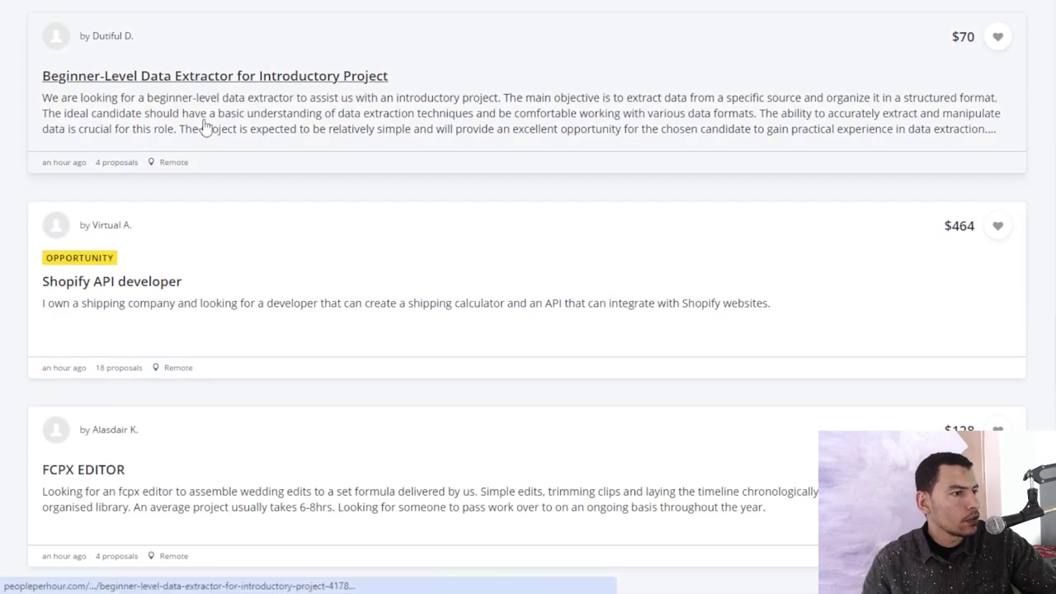
scroll(184, 200, down, 2)
scroll(183, 201, down, 2)
scroll(186, 199, down, 2)
scroll(185, 201, down, 3)
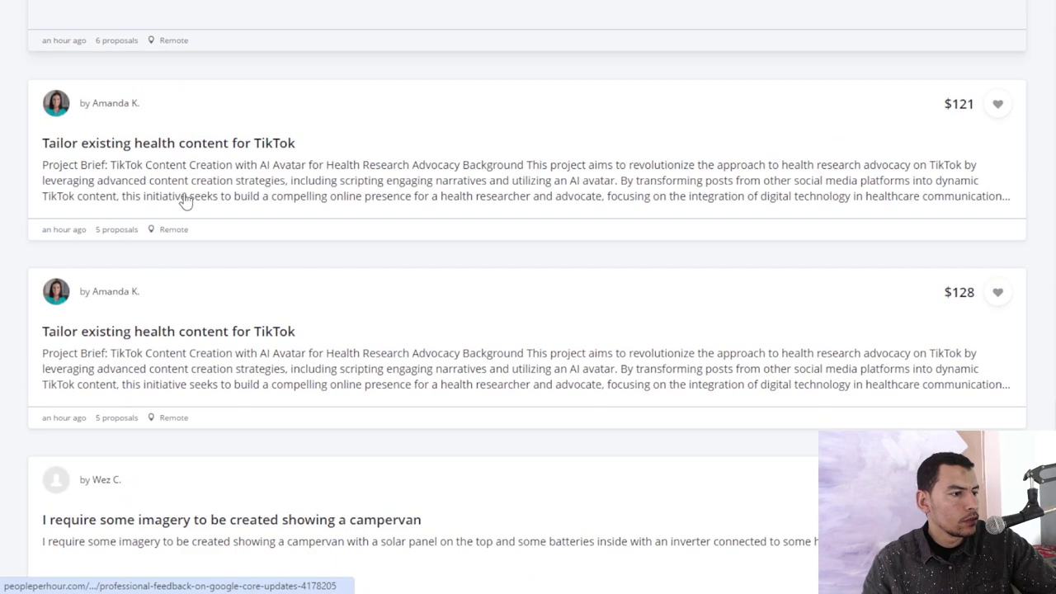
scroll(187, 200, down, 5)
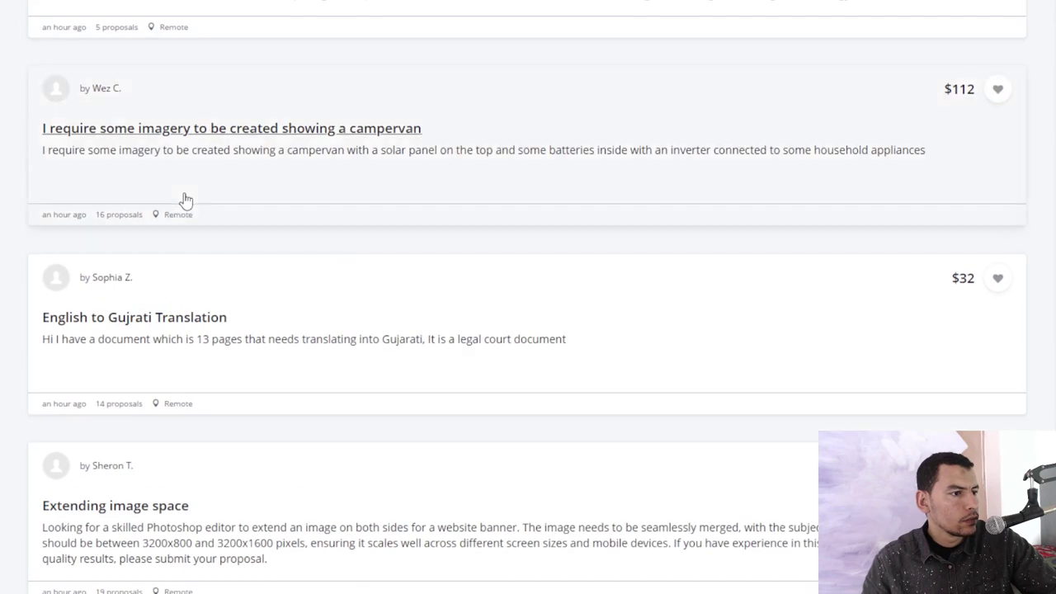
scroll(186, 201, down, 3)
Go to page 2 of the jobs and open 'Basic edit of 1500 photos' (£75, 43 proposals)
click(602, 431)
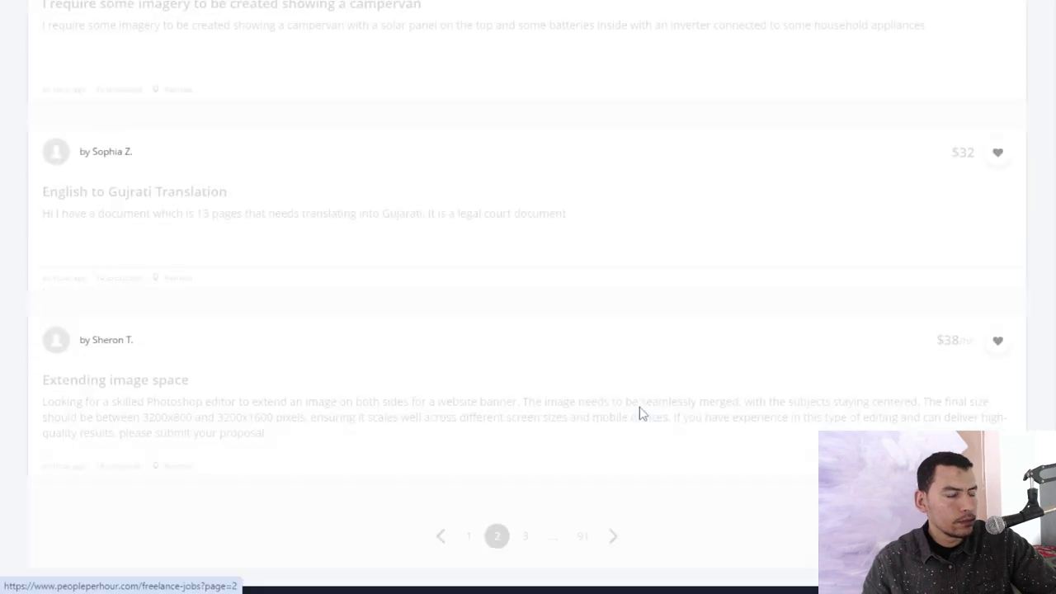
scroll(434, 451, down, 4)
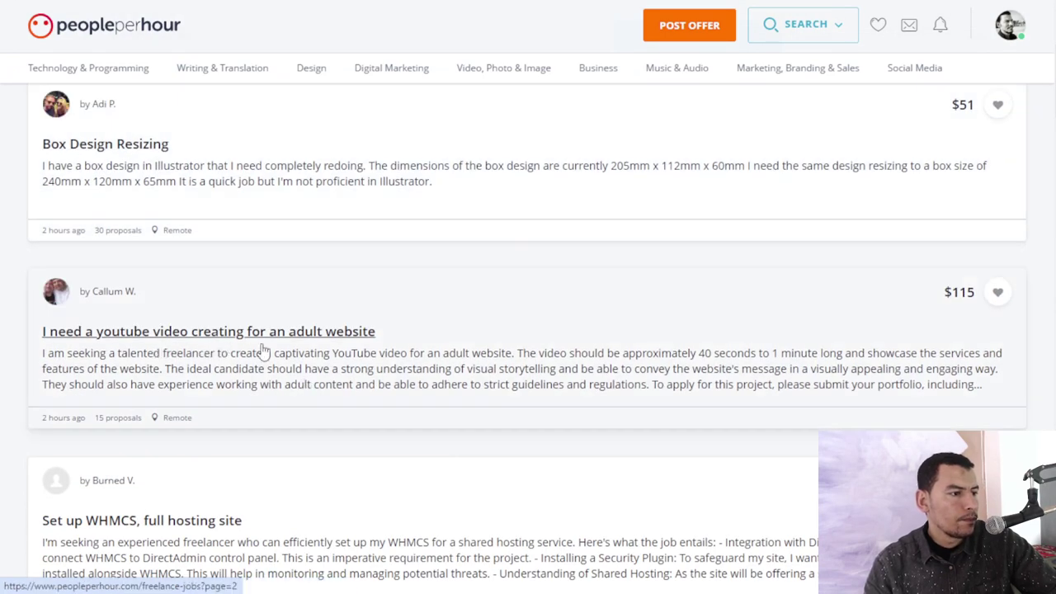
scroll(262, 353, down, 4)
scroll(153, 363, down, 2)
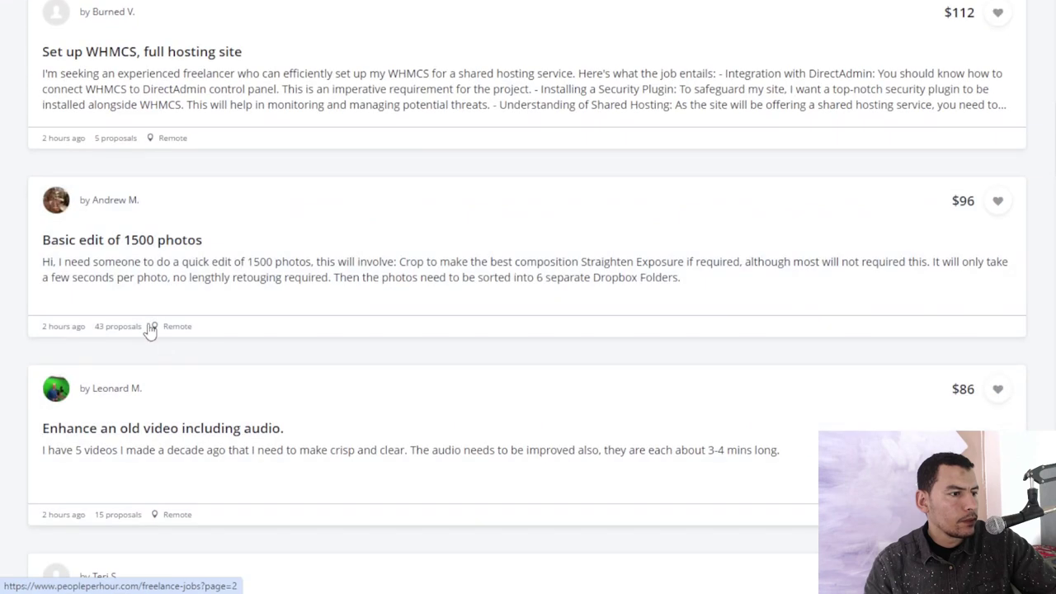
click(214, 285)
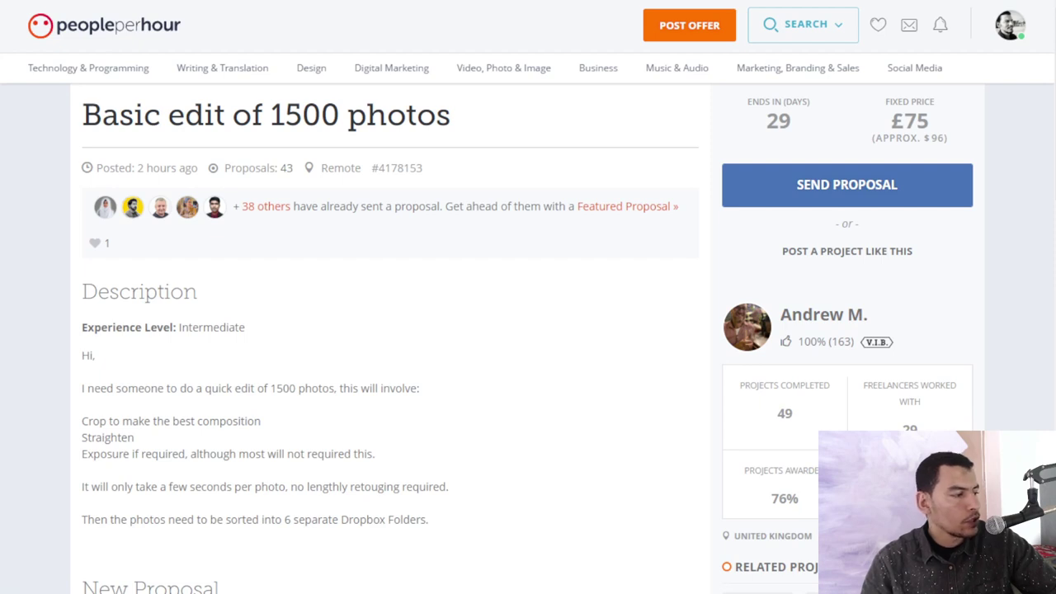
Read the crop, straighten, exposure and 6-Dropbox-folder requirements, then place the cursor in the proposal box
scroll(347, 439, down, 2)
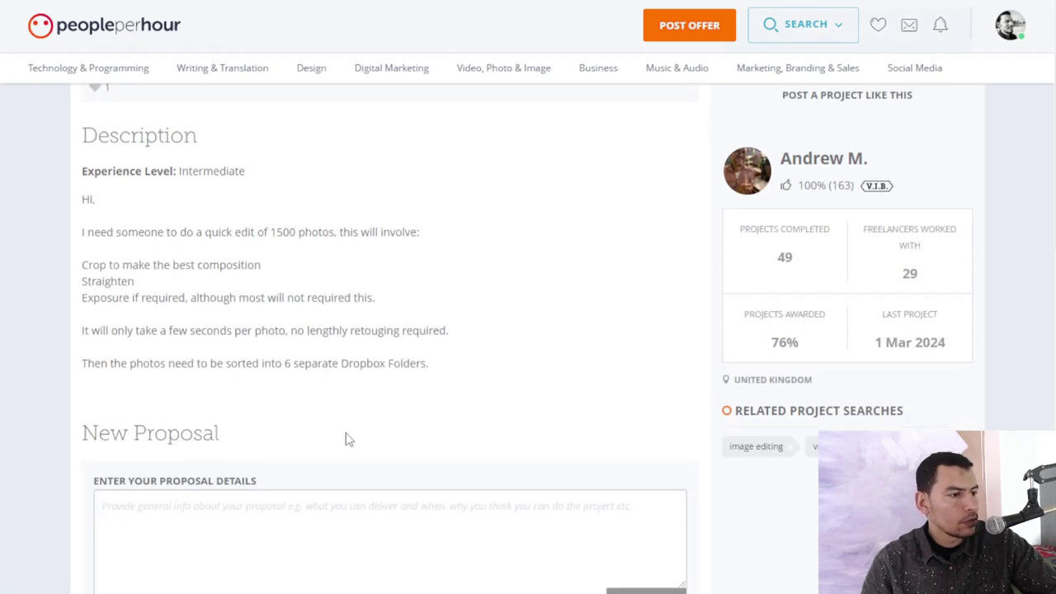
drag(150, 231, 265, 232)
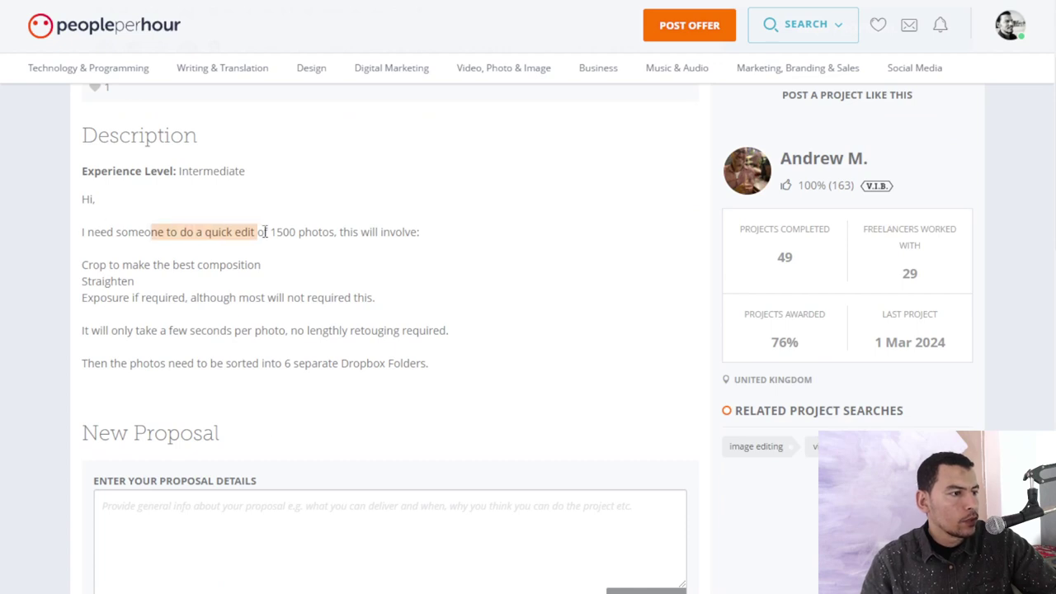
click(129, 235)
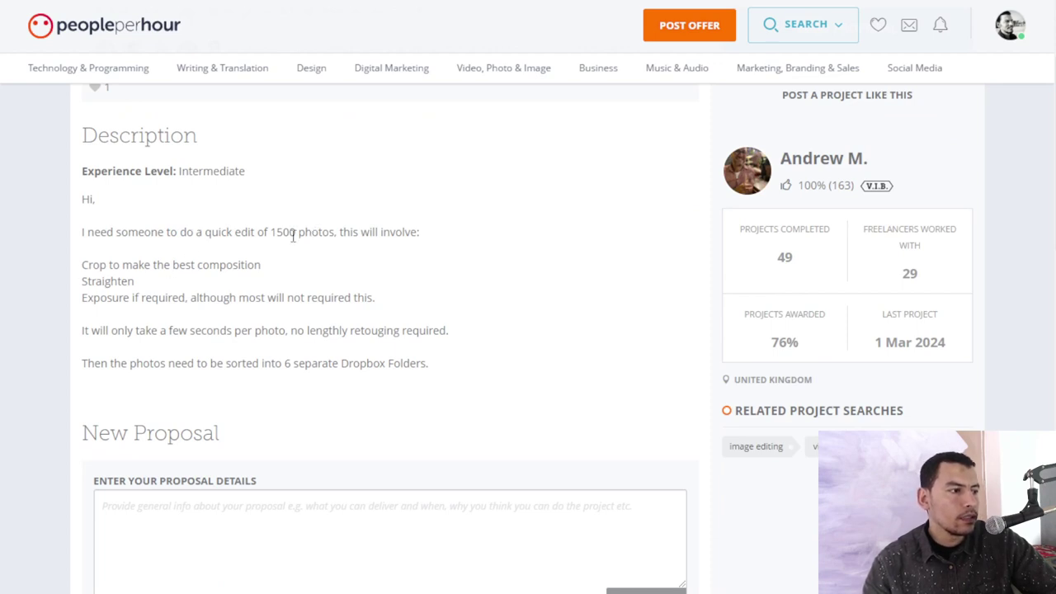
drag(145, 265, 163, 265)
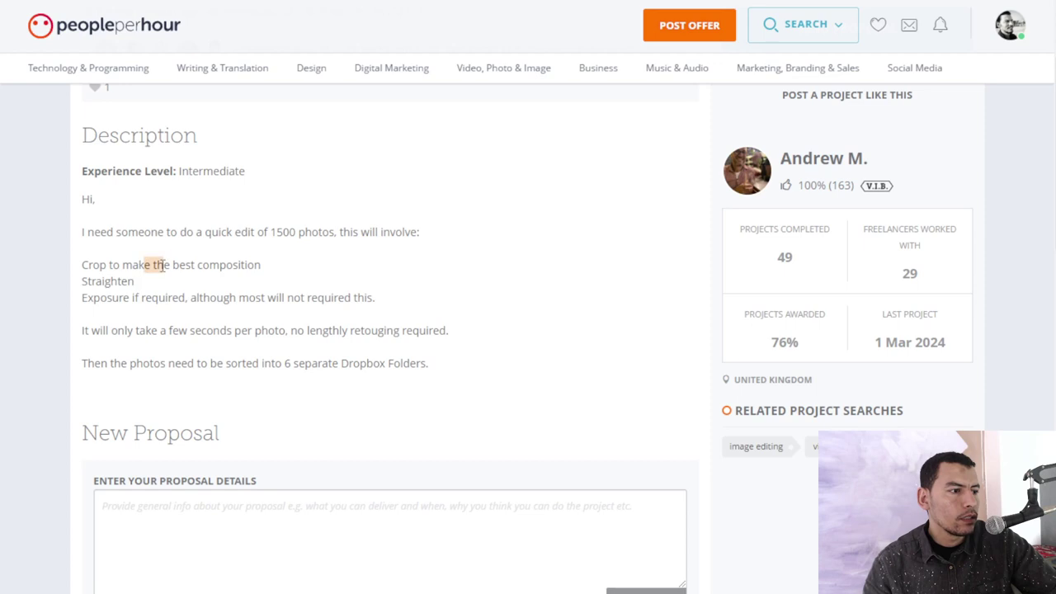
click(106, 265)
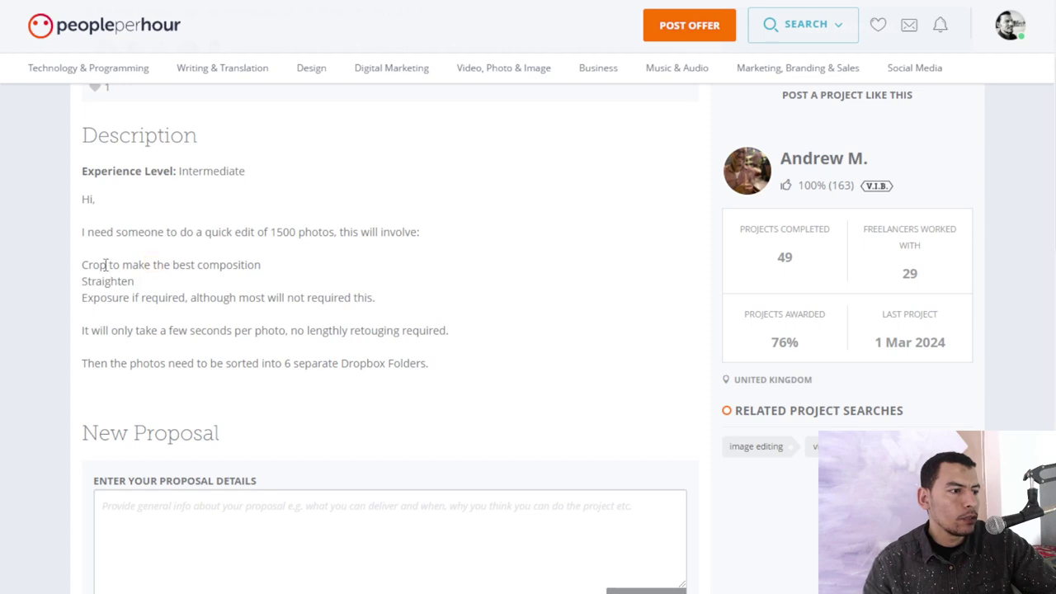
drag(146, 298, 188, 292)
click(127, 302)
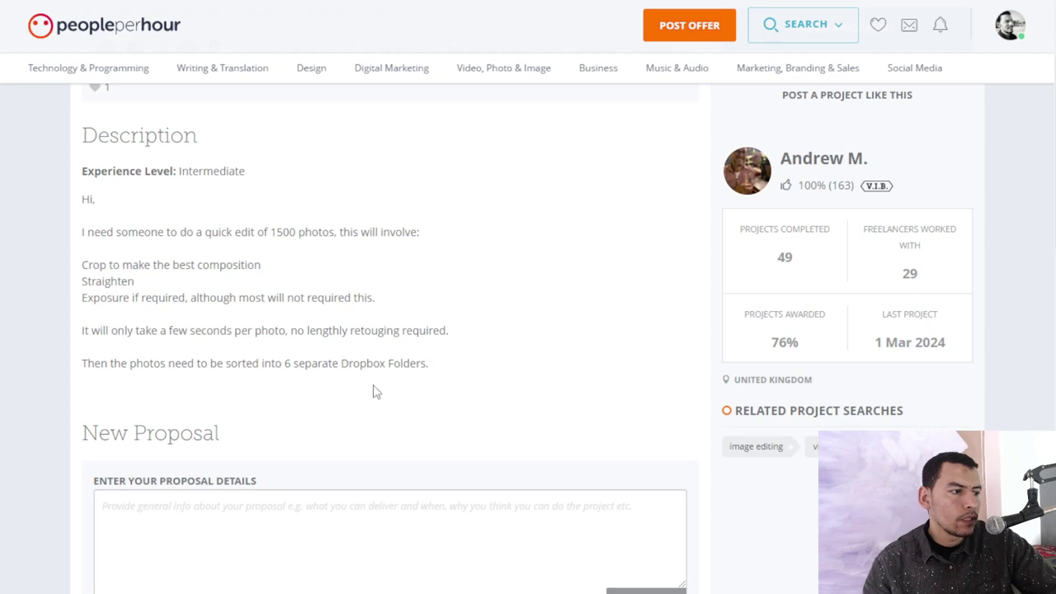
drag(294, 364, 371, 361)
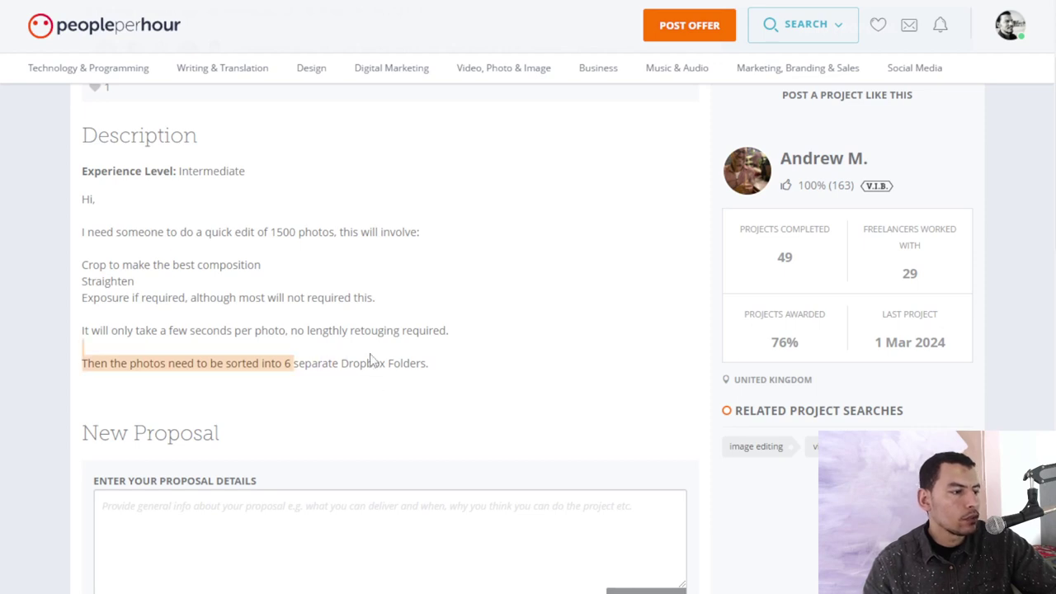
click(226, 523)
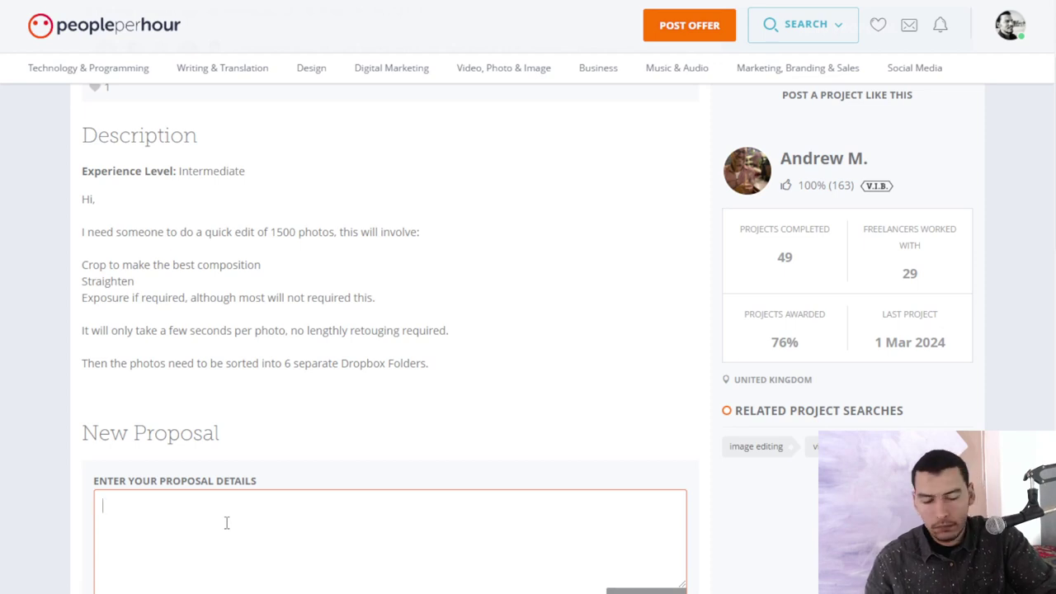
Type a greeting addressing the client by name, followed by a blank line
text(Hello )
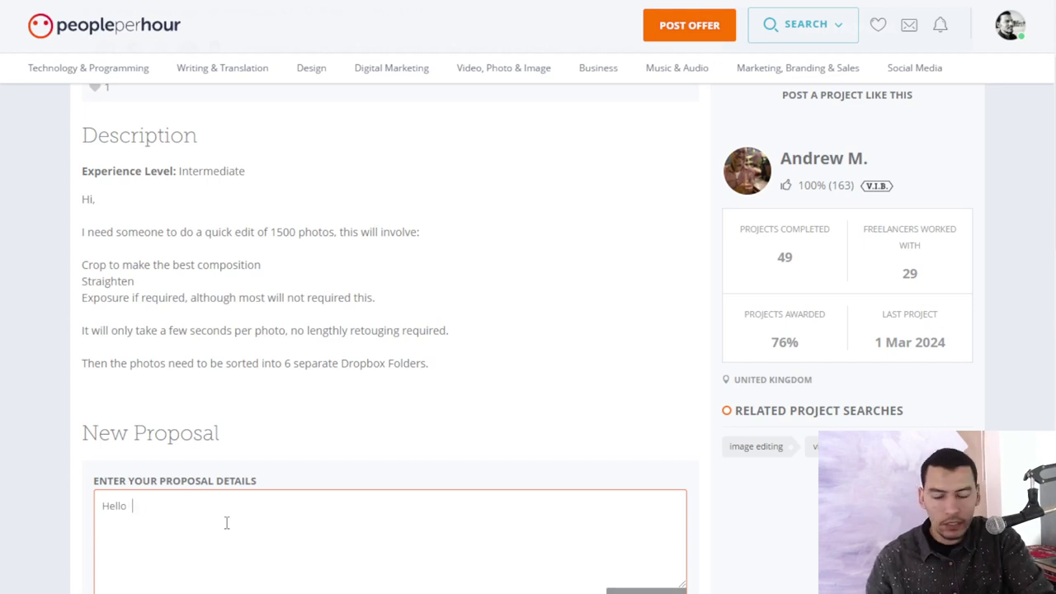
text(,ab)
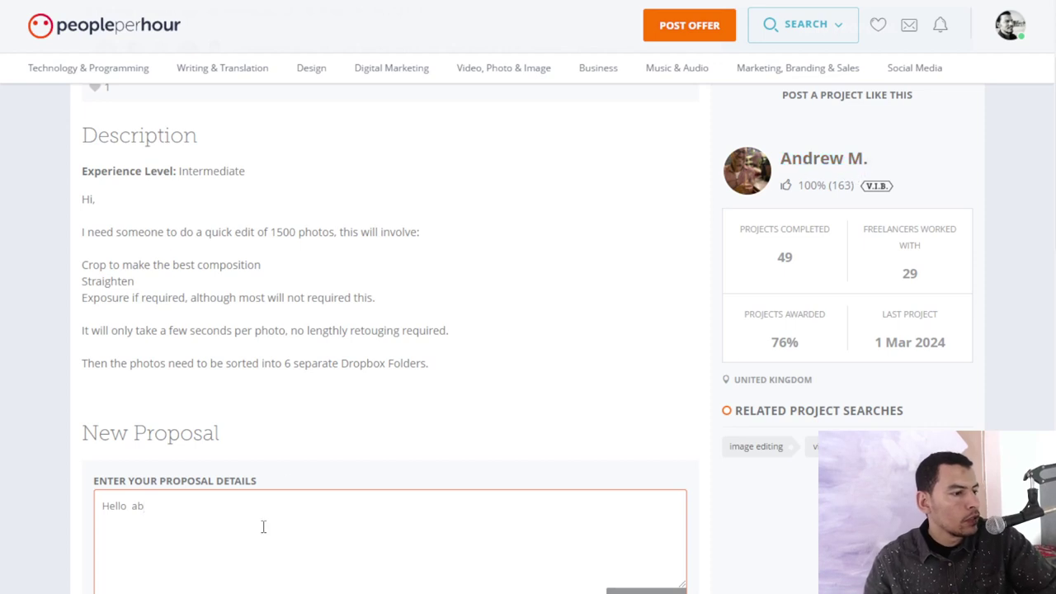
key(BackSpace)
text(ndr)
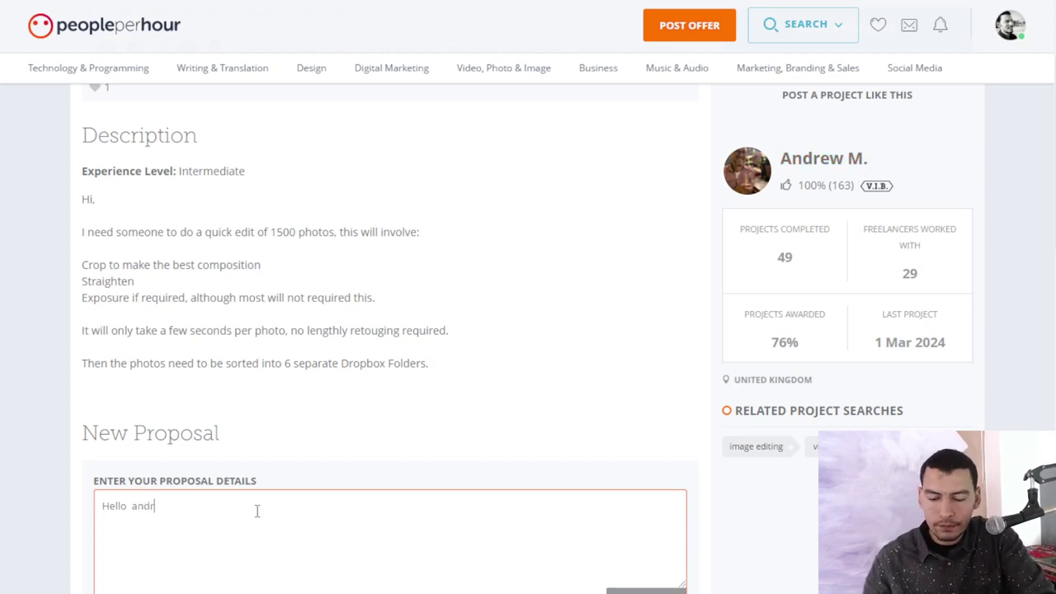
text(ew,)
key(Return)
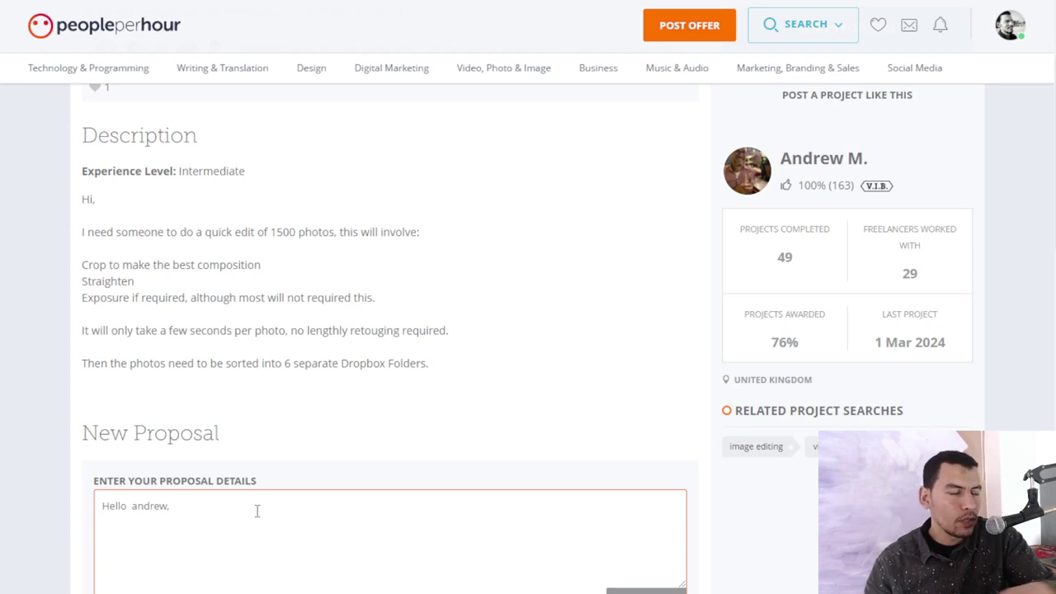
key(Return)
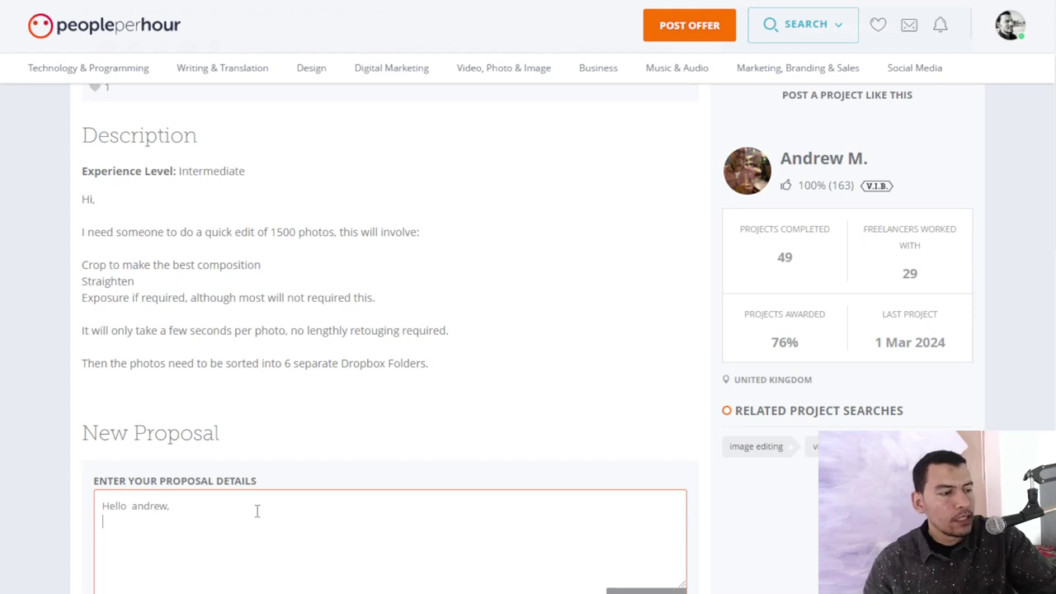
scroll(203, 440, down, 3)
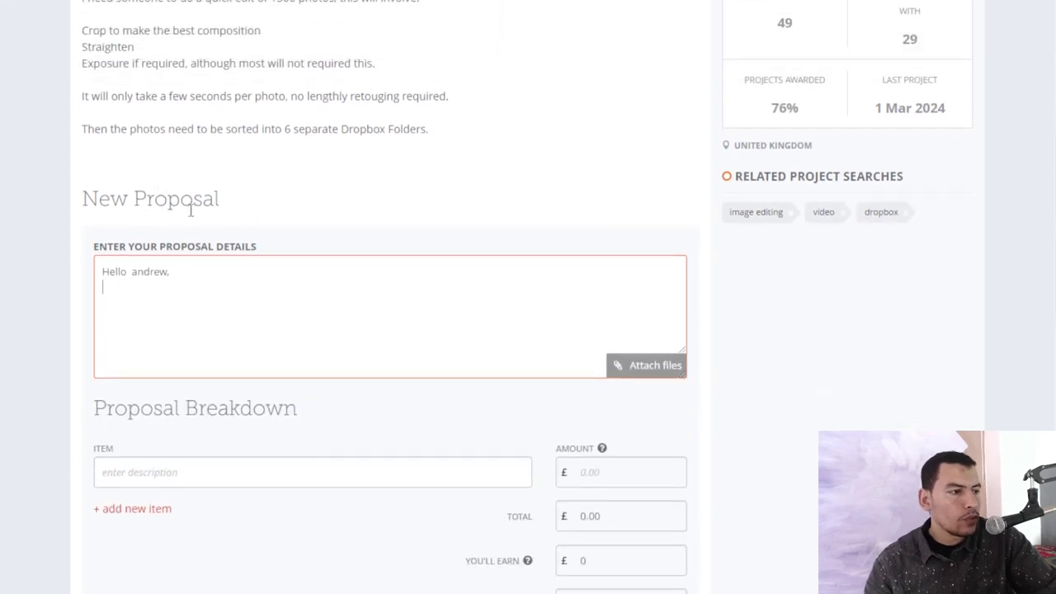
scroll(198, 365, up, 1)
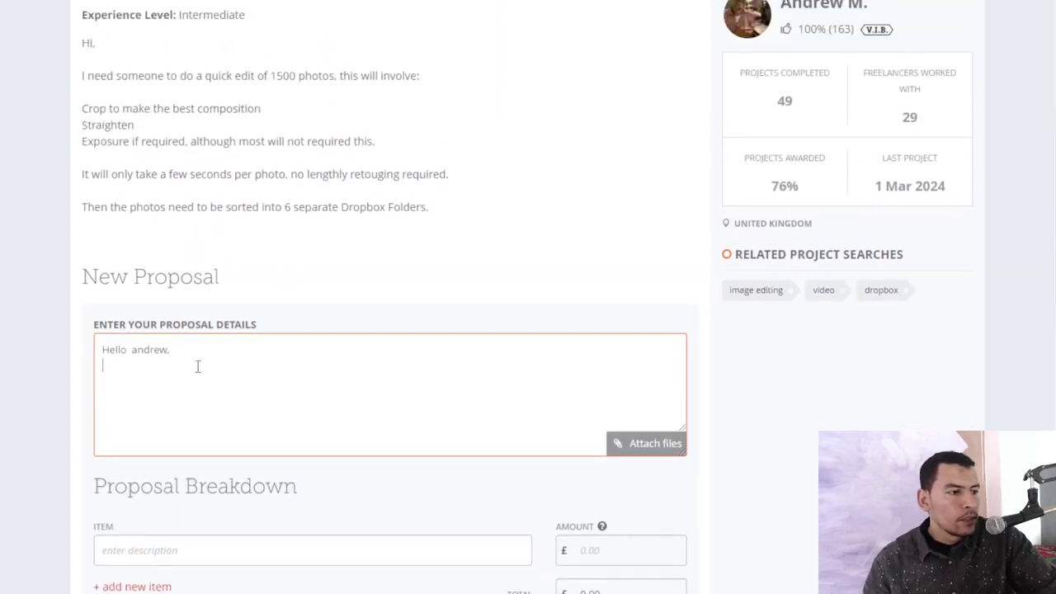
scroll(165, 363, down, 2)
Introduce yourself as a senior designer experienced in the 3D industry and paste portfolio links
click(162, 393)
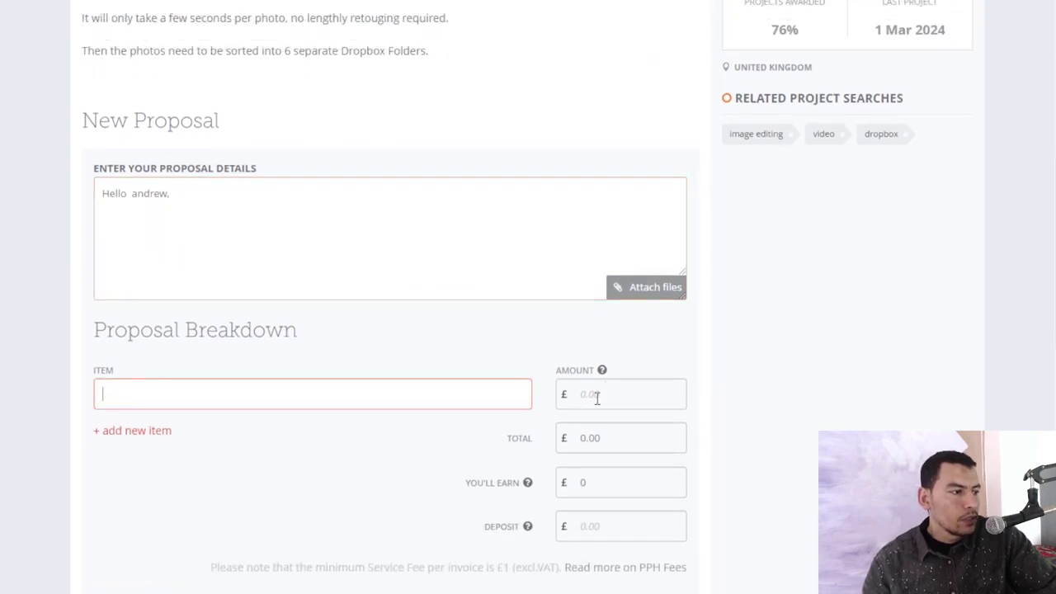
scroll(211, 404, up, 3)
click(172, 460)
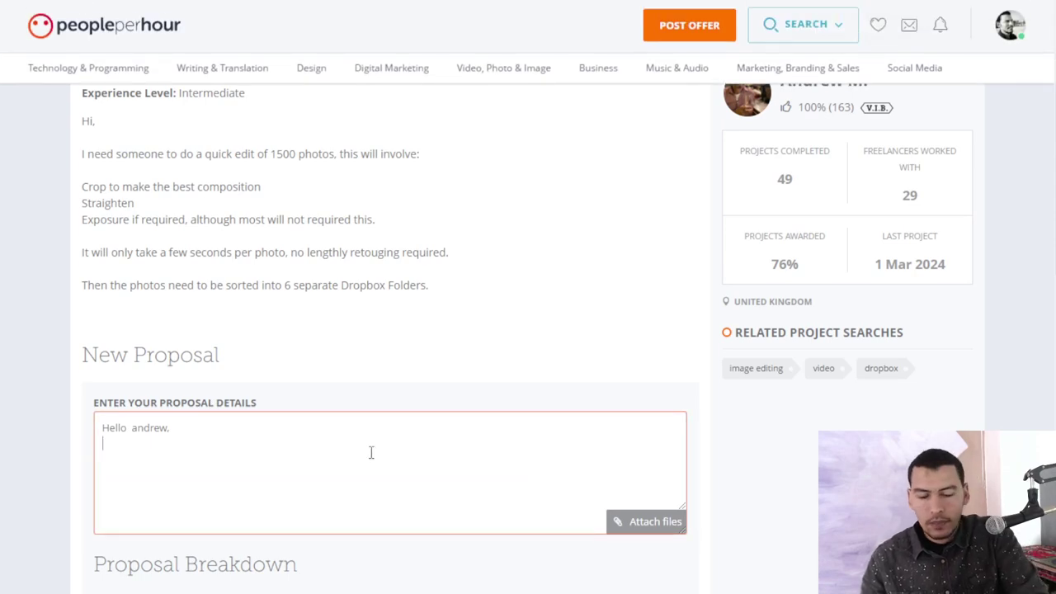
text(i am kamel)
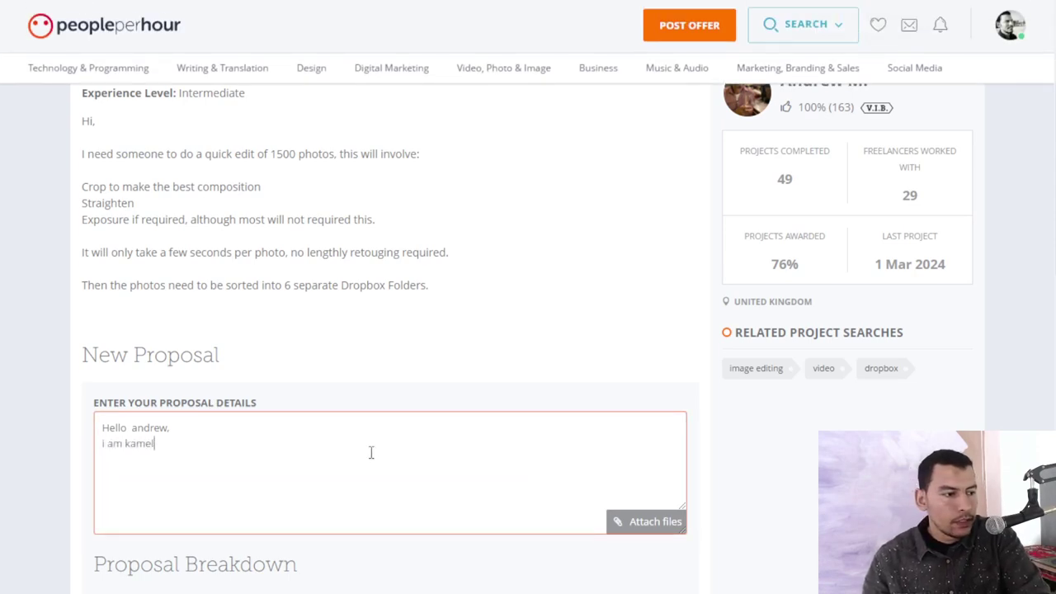
text( ()
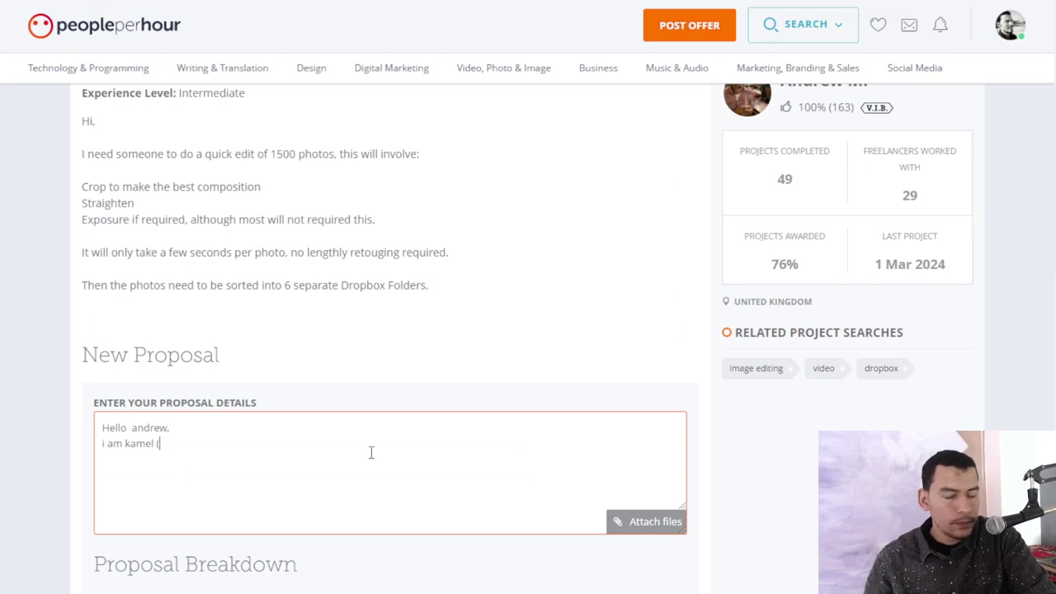
text(Sen)
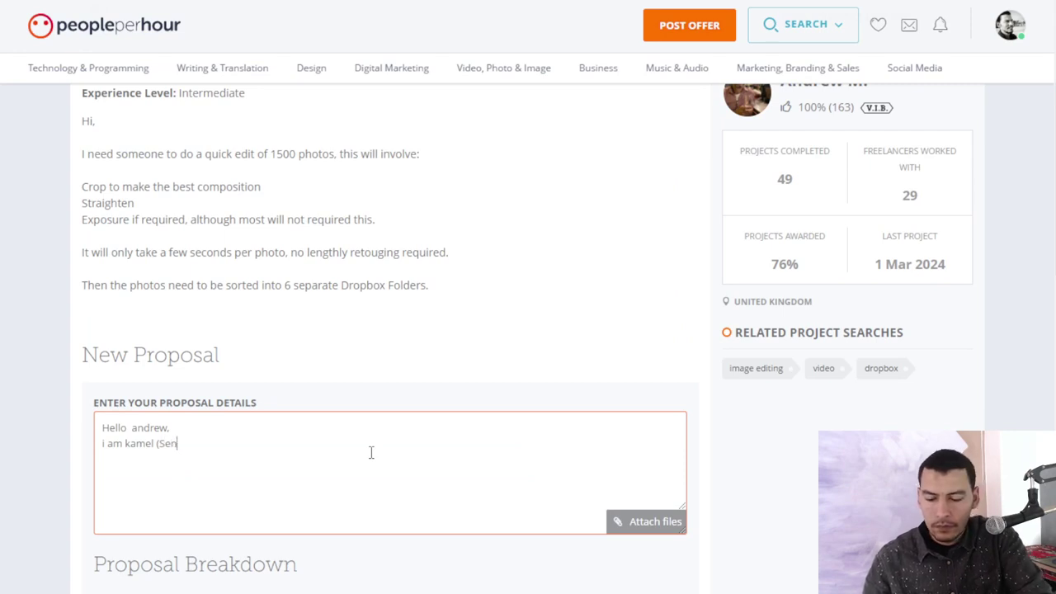
text(ior designer)
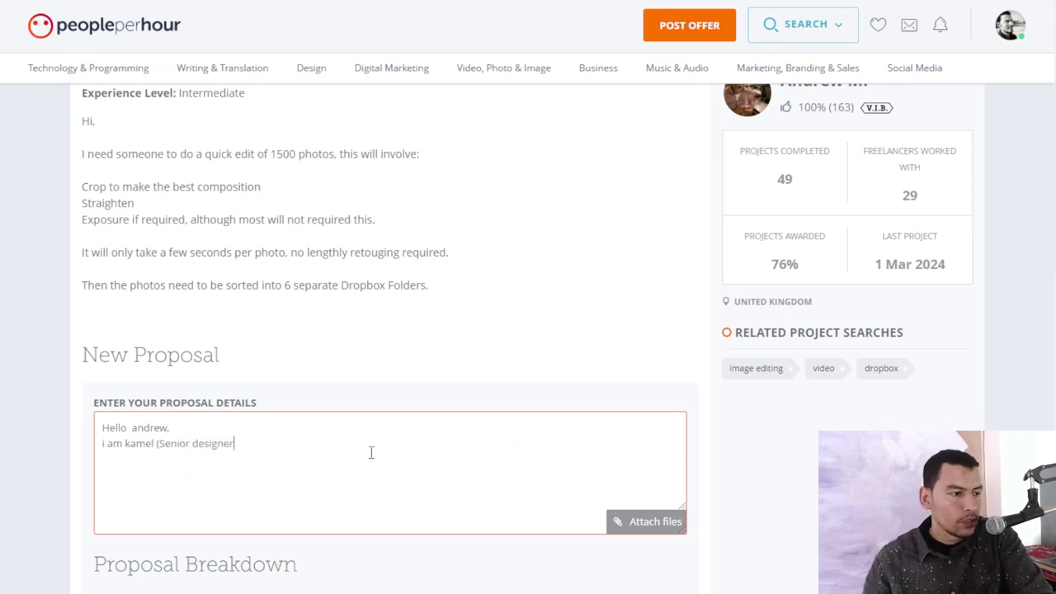
text(, with e)
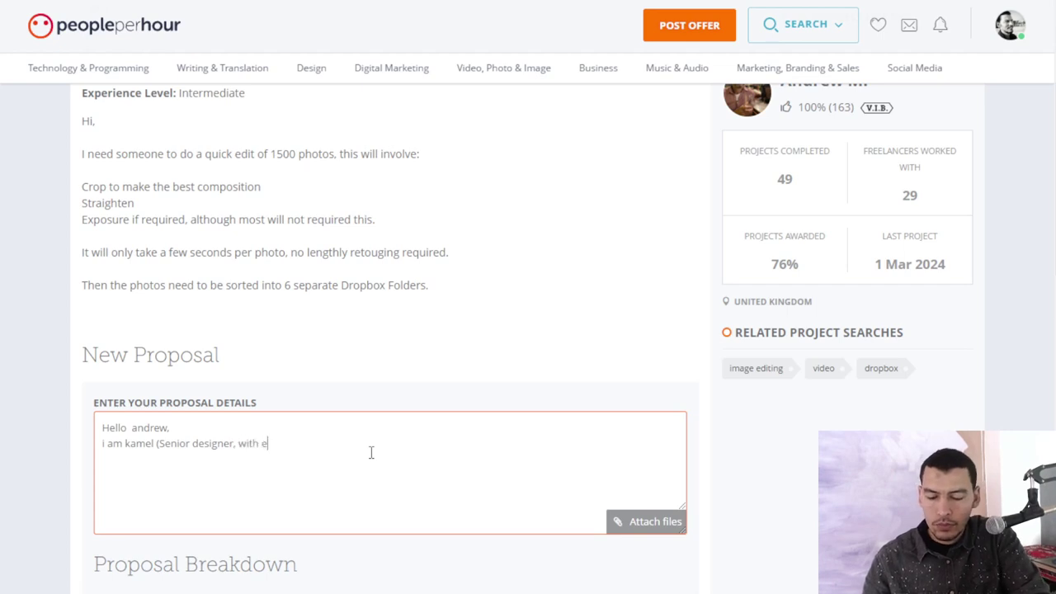
text(xper)
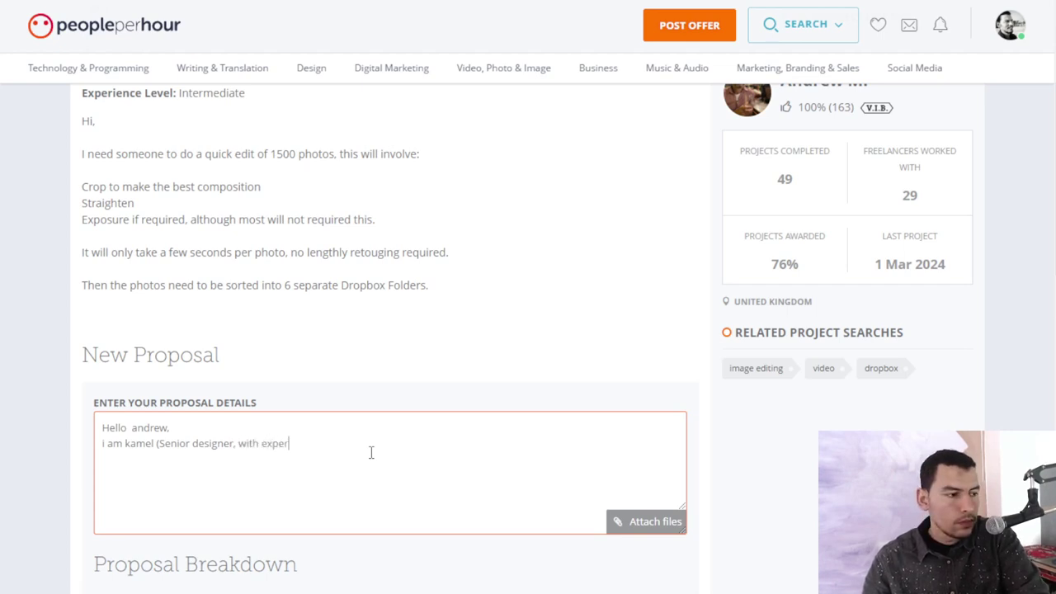
text(ience over 6)
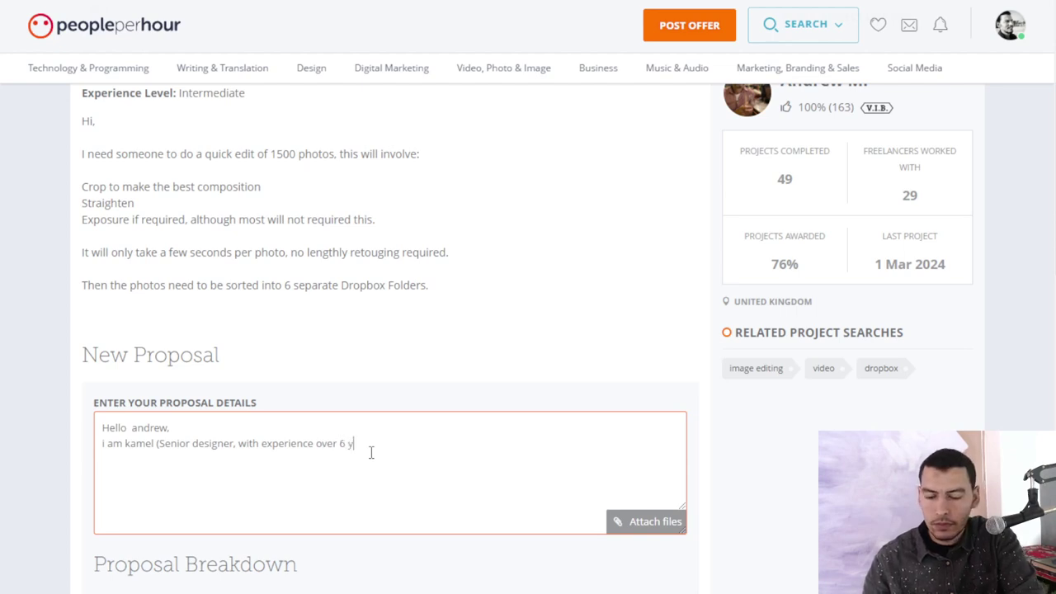
text( years. in)
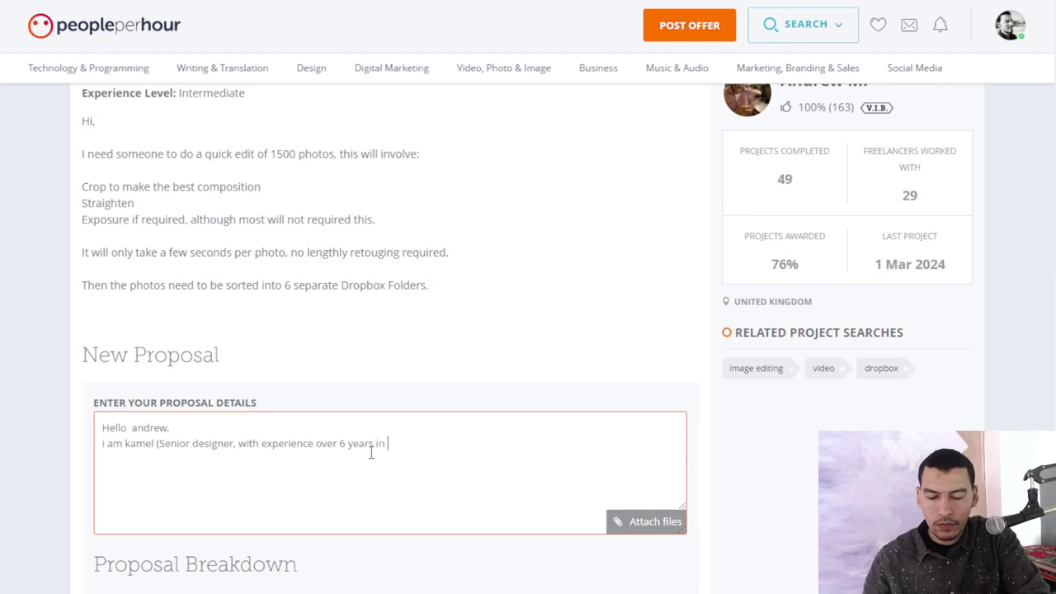
text( THe 3D )
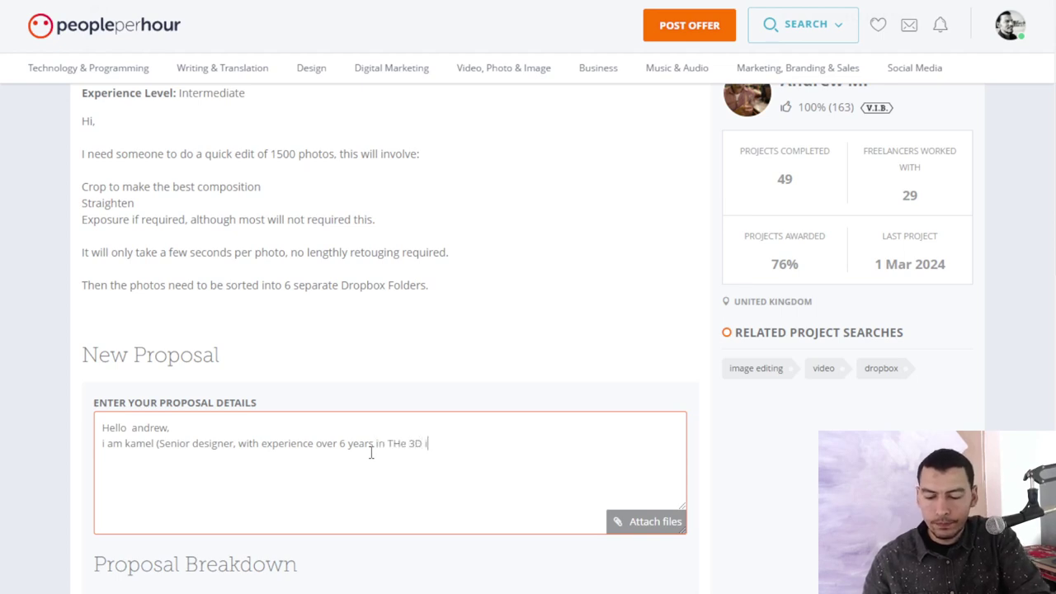
text(industry)
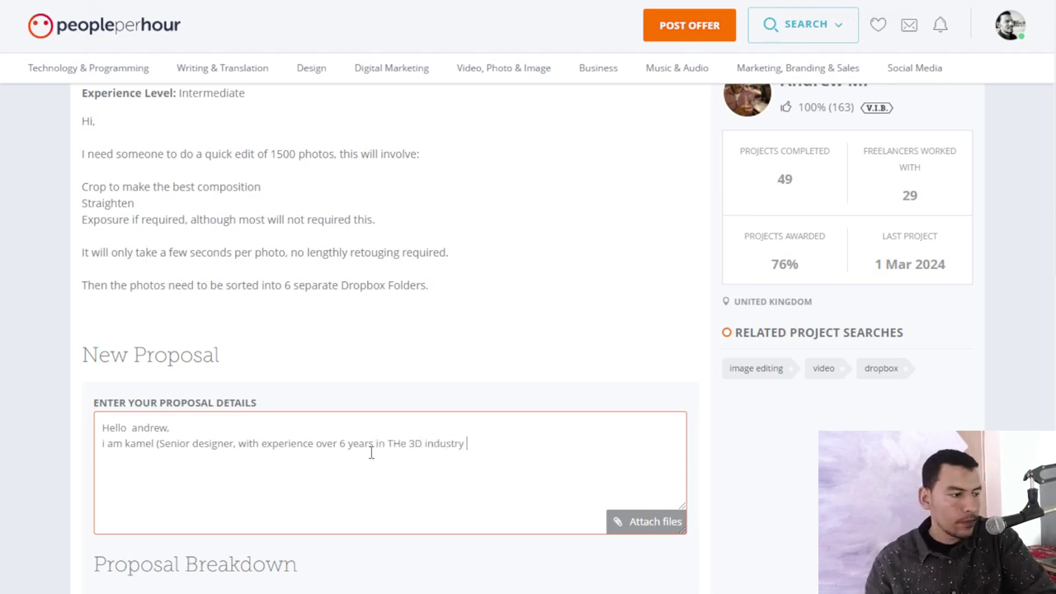
text( ))
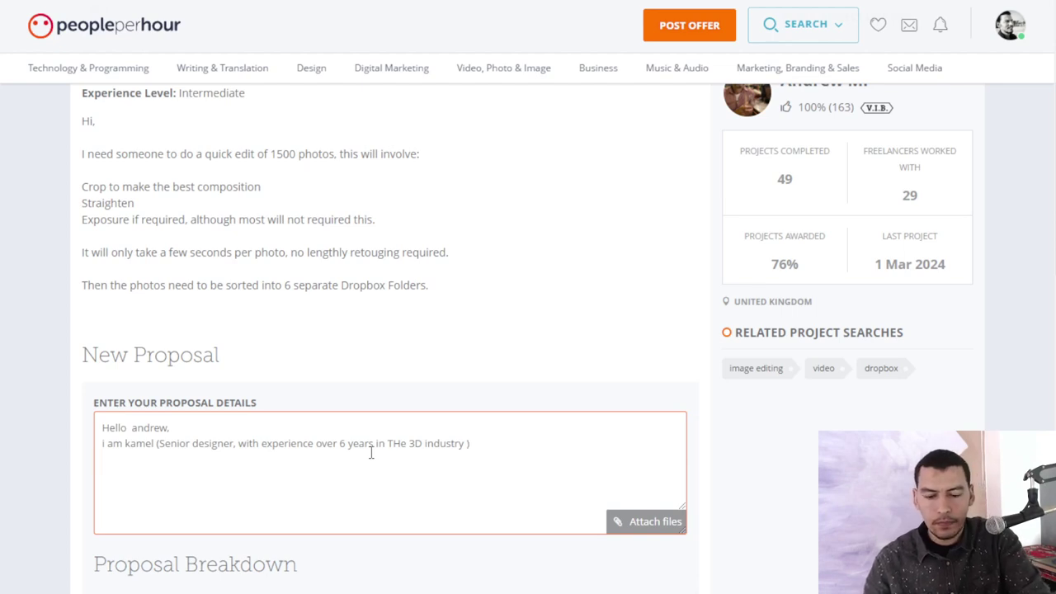
key(ctrl+v)
Correct 'THe 3D industry' to 'The 3D industry' in the proposal
scroll(285, 459, up, 2)
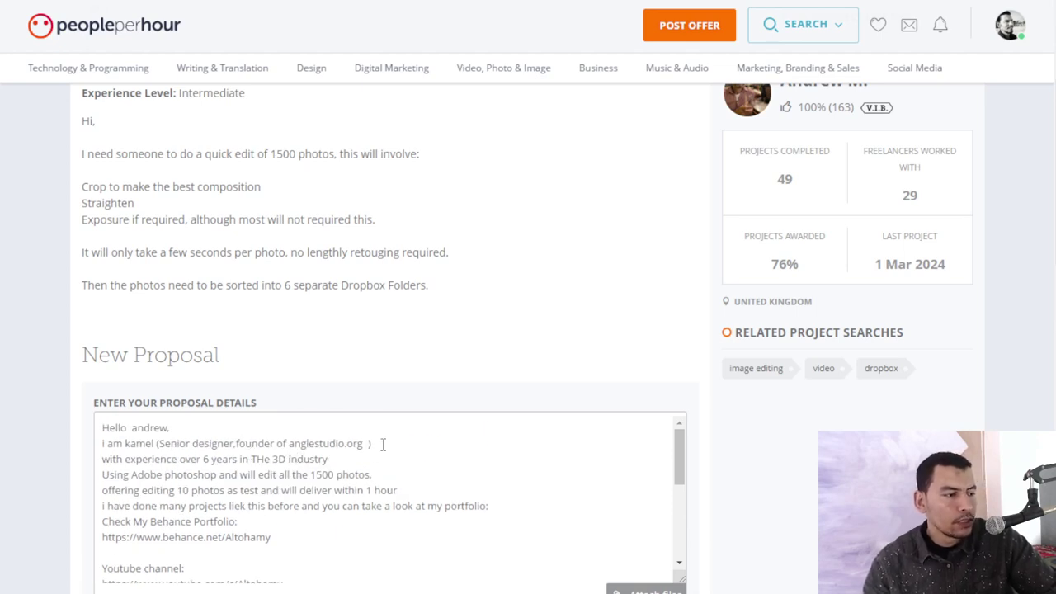
click(263, 470)
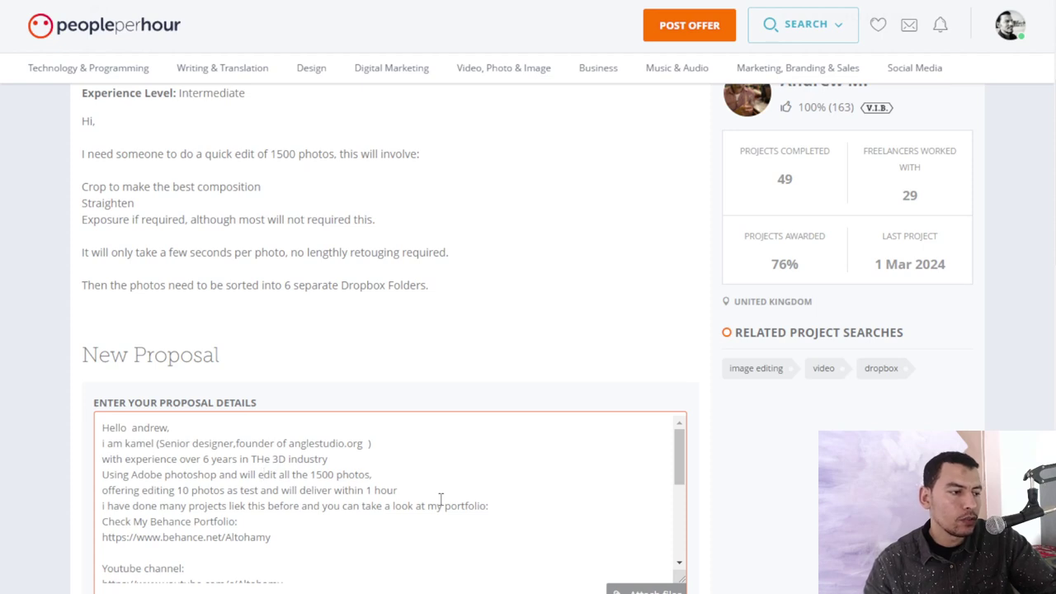
click(264, 458)
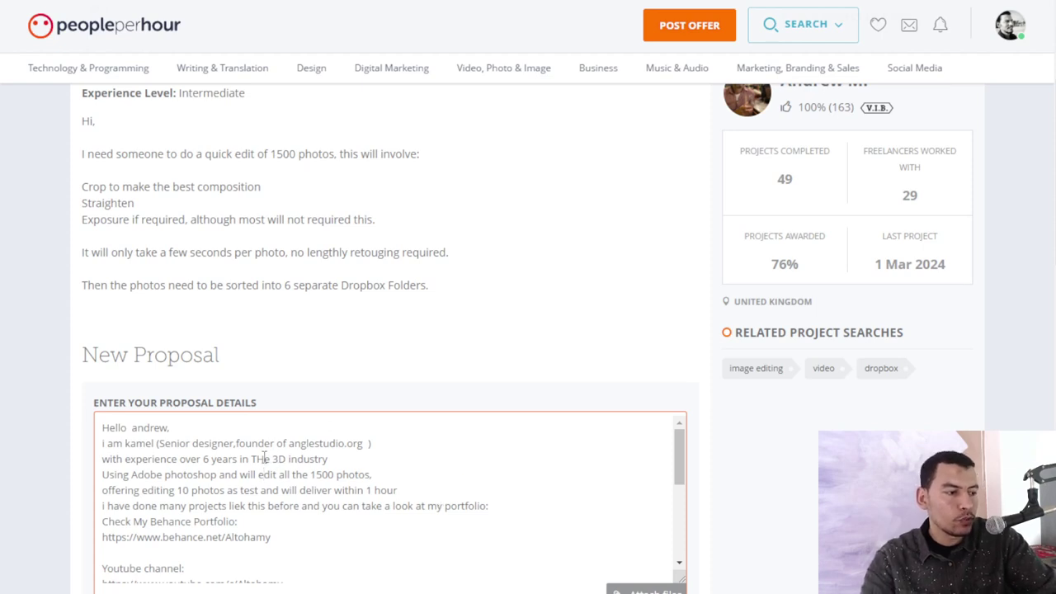
key(BackSpace)
text(h)
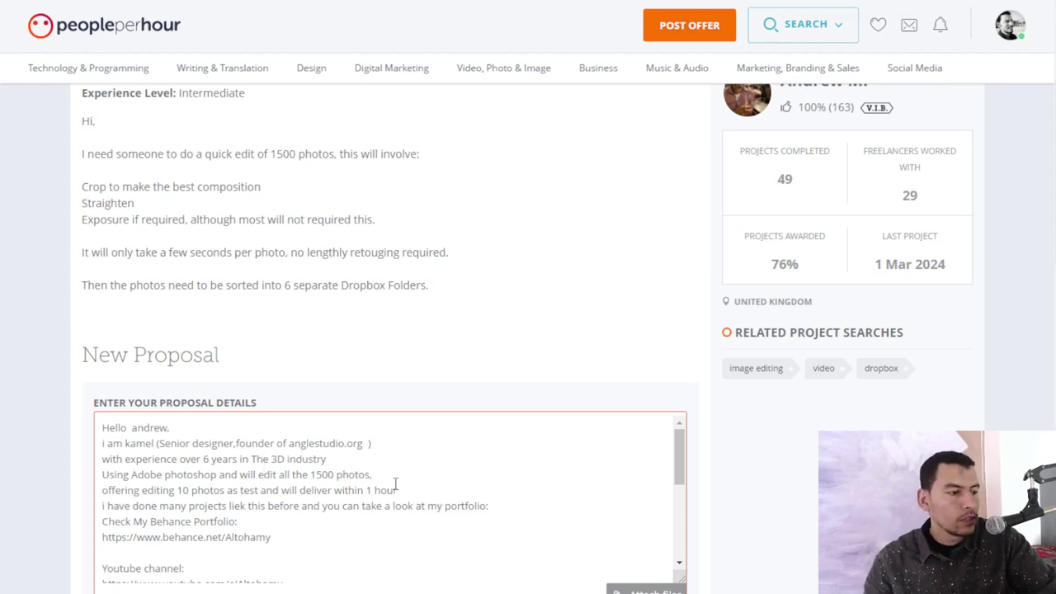
Change the delivery line to end 'as a test', keeping the blank line above the YouTube link
click(153, 478)
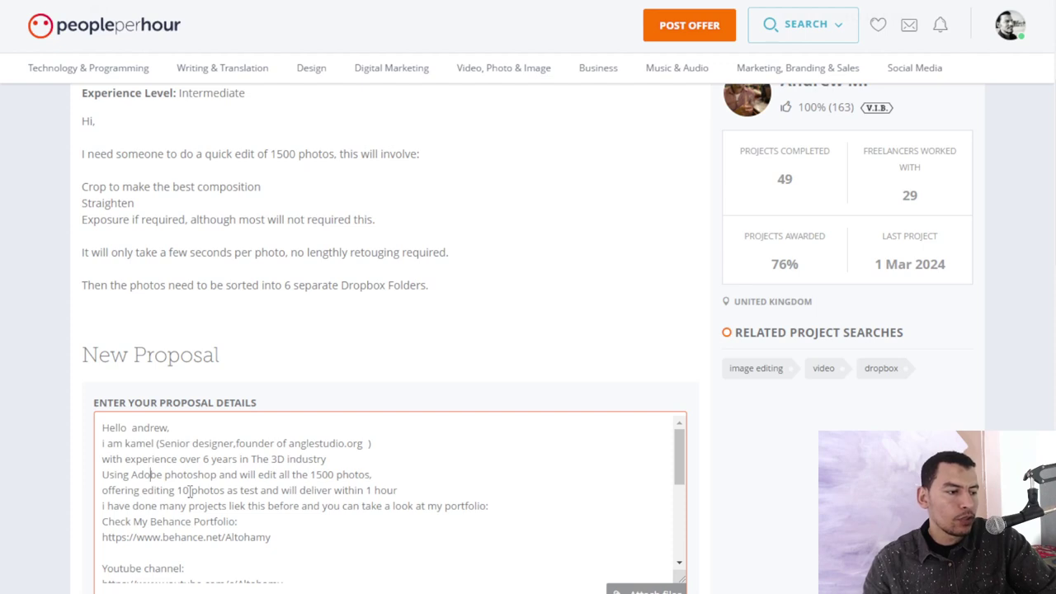
click(426, 490)
text(as test)
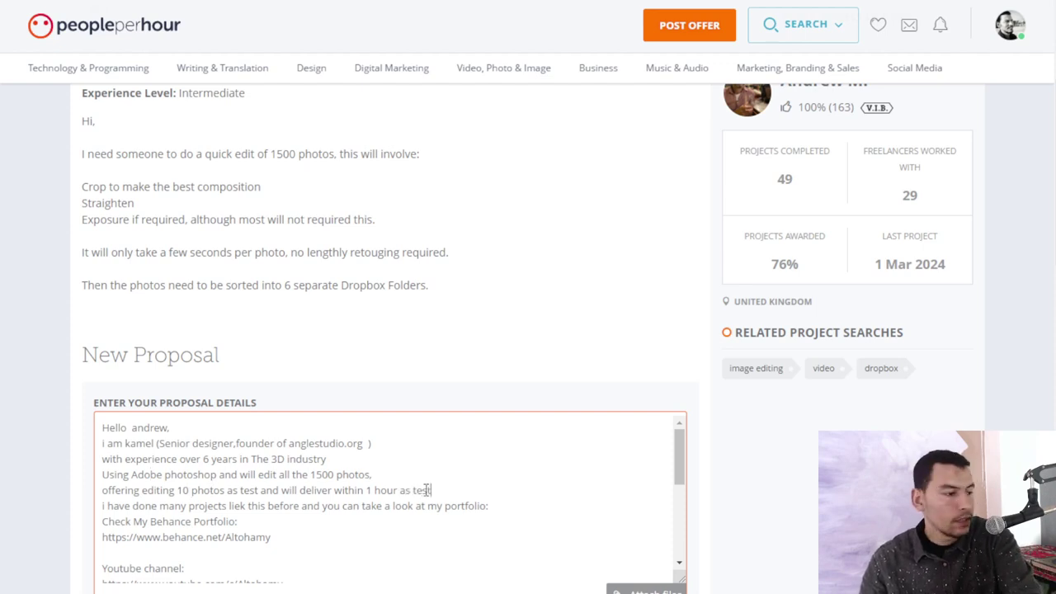
click(421, 490)
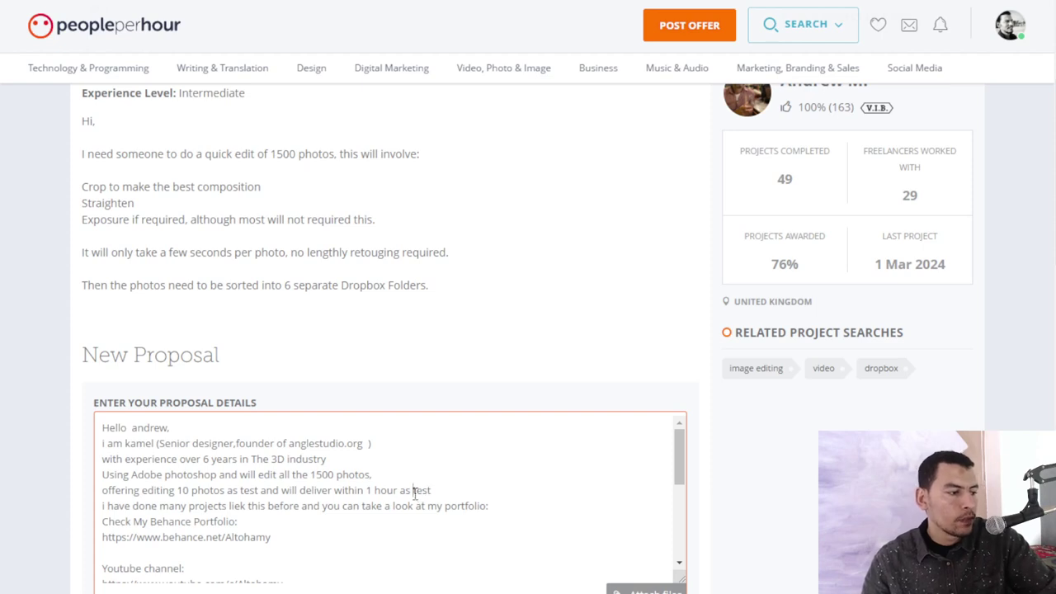
text(a)
scroll(289, 504, down, 1)
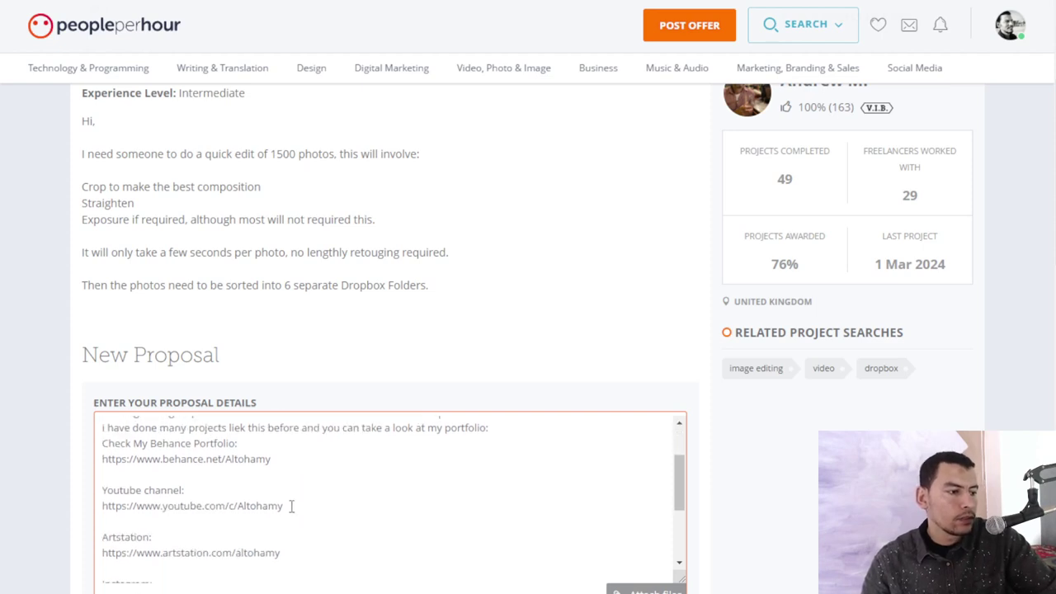
scroll(243, 476, down, 1)
scroll(239, 474, up, 2)
click(104, 490)
key(BackSpace)
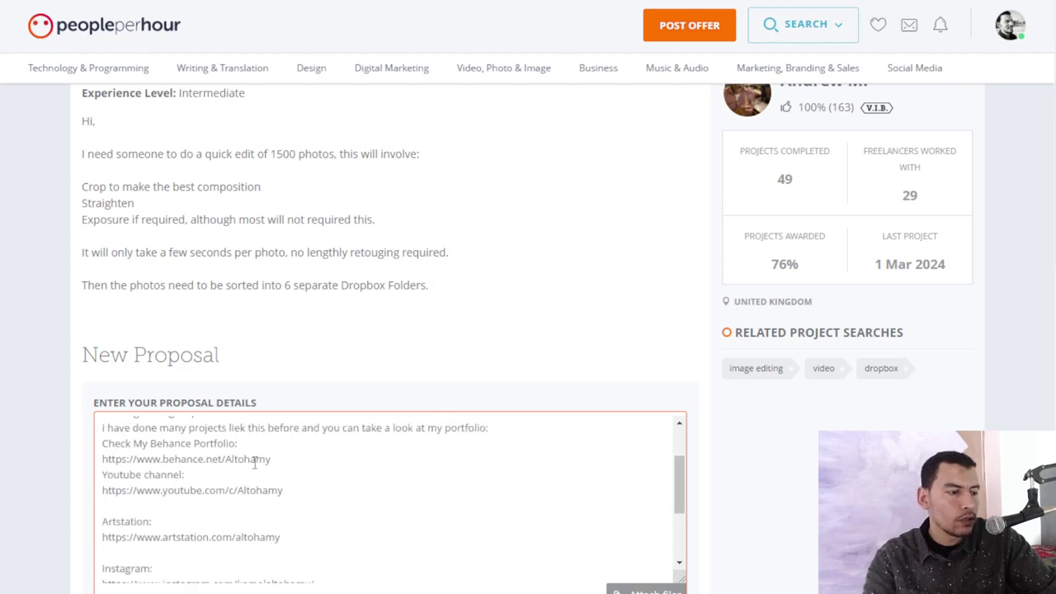
key(Return)
Remove a blank line before the closing question and add a comma after 'reach me'
scroll(260, 439, down, 1)
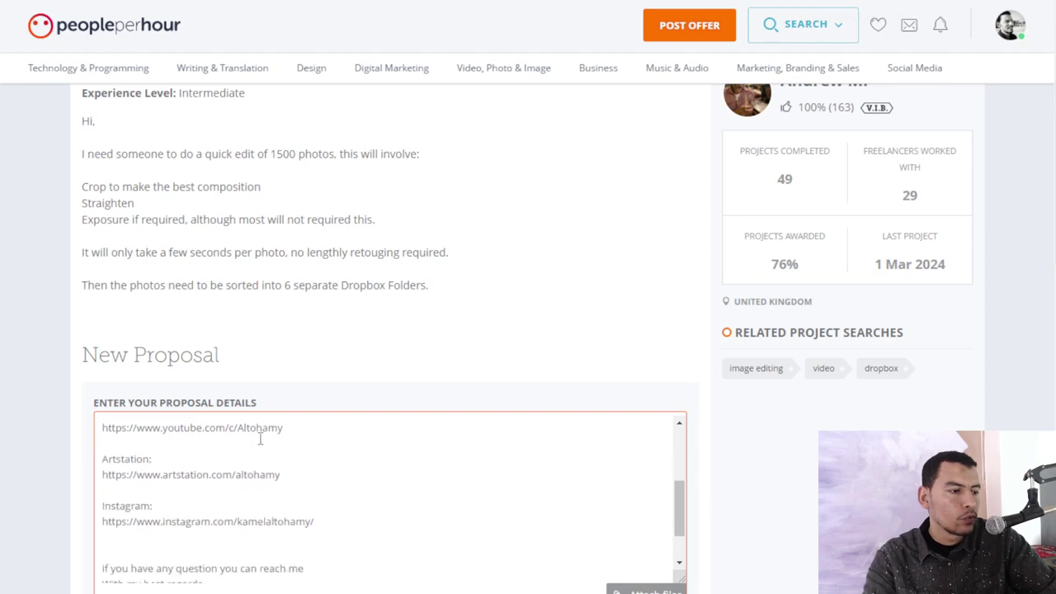
scroll(265, 509, down, 1)
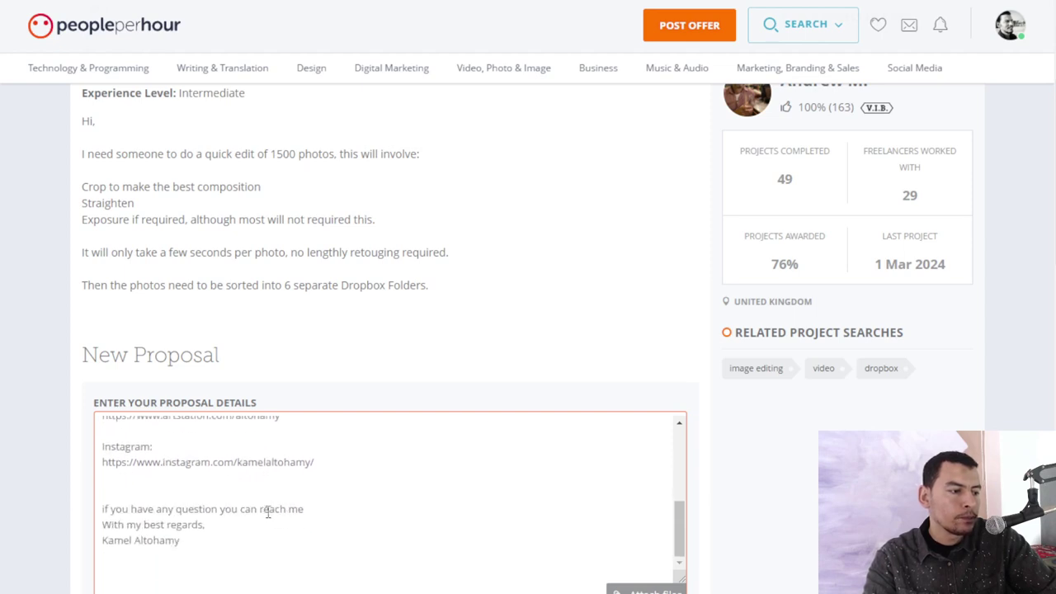
click(319, 506)
click(104, 509)
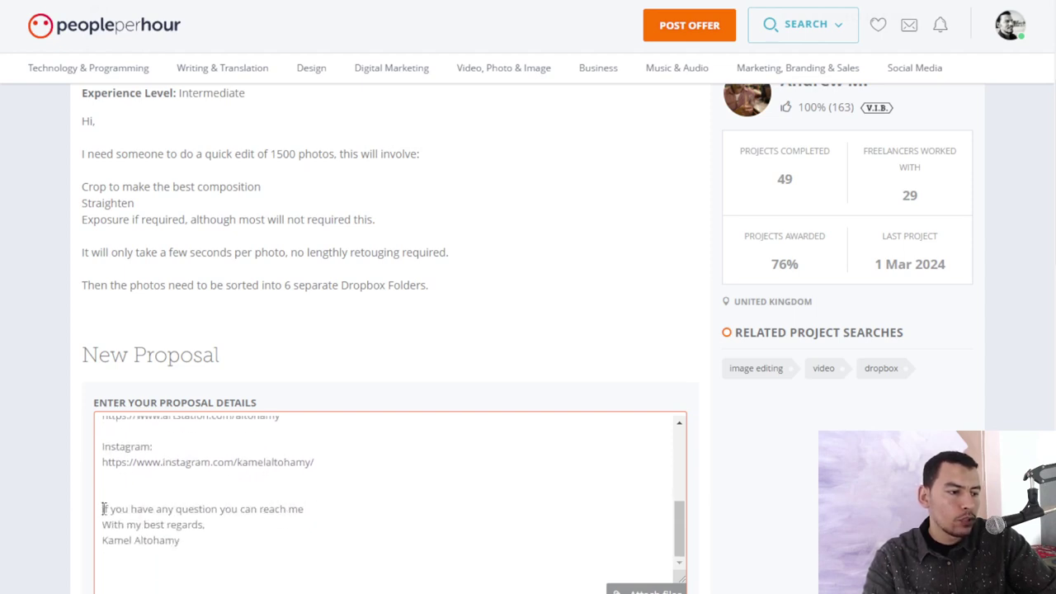
key(BackSpace)
click(311, 506)
text(,)
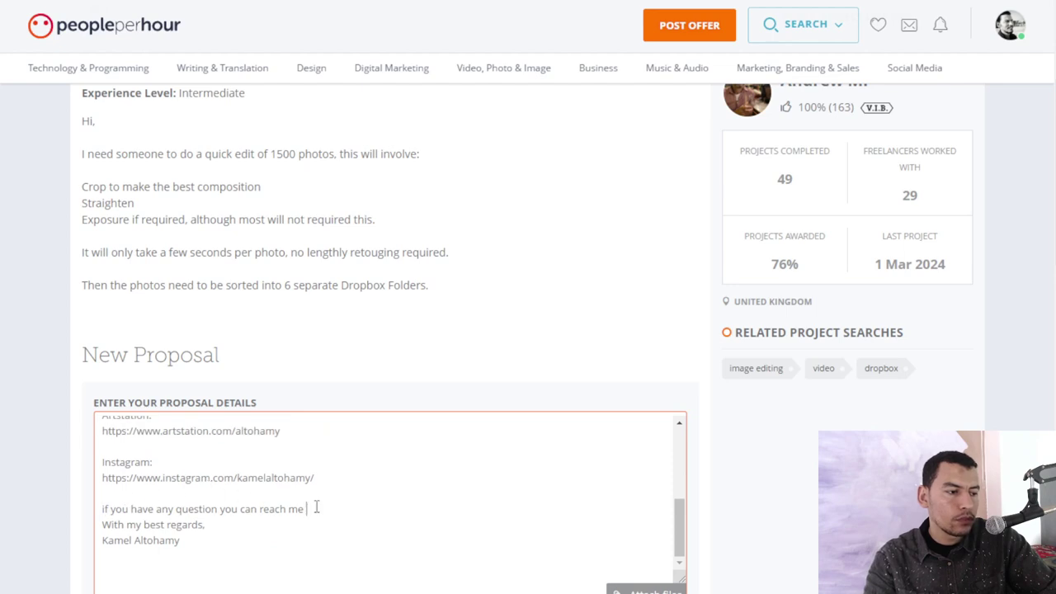
drag(182, 542, 101, 526)
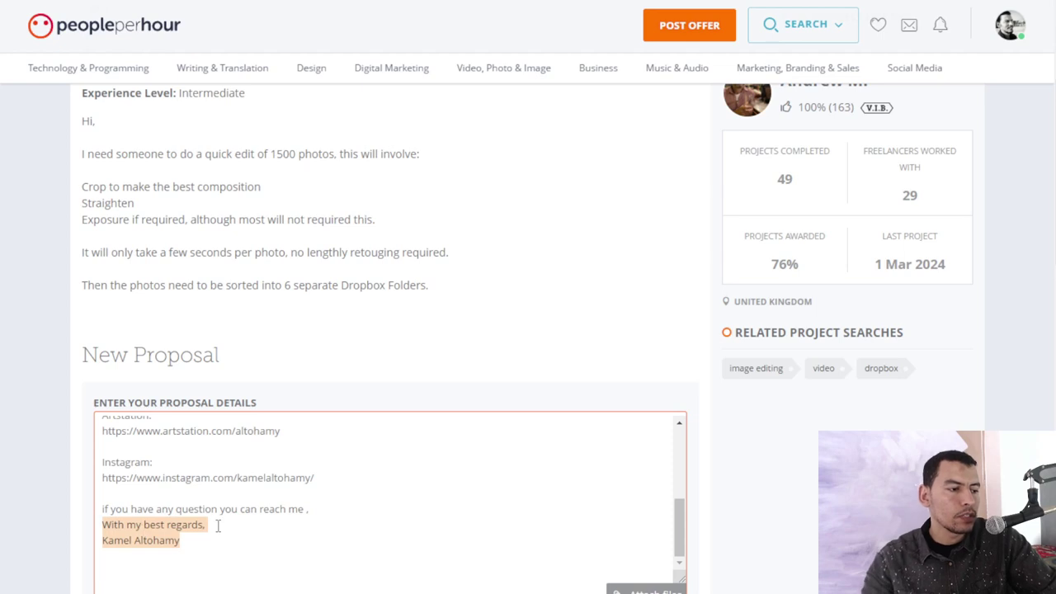
scroll(344, 521, up, 2)
scroll(345, 522, up, 3)
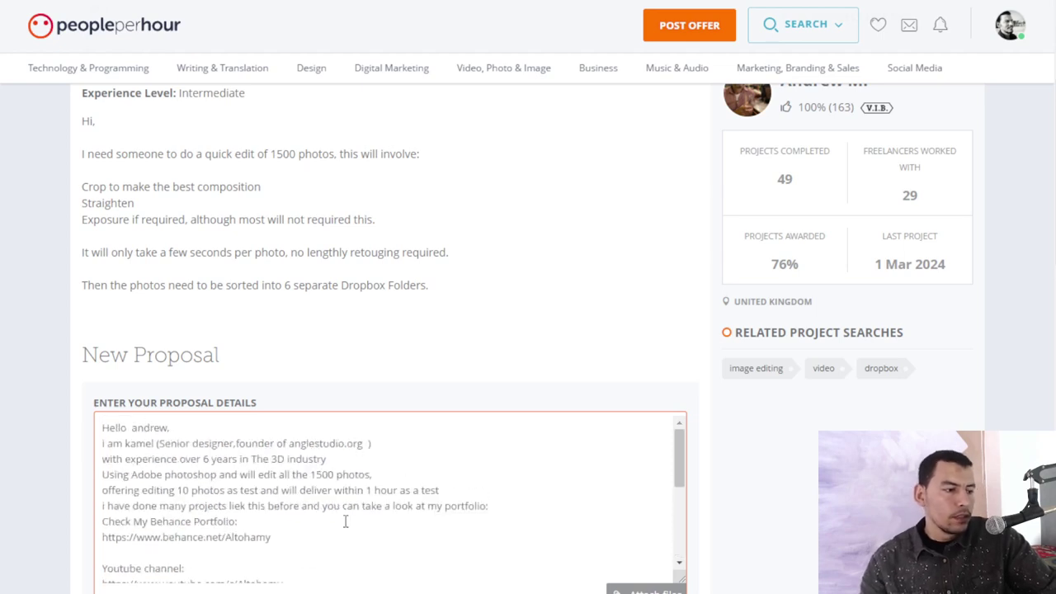
scroll(345, 521, down, 3)
Enter 'Editing 1500 photos and deliver fast' as the breakdown item description
key(Right)
scroll(388, 330, up, 3)
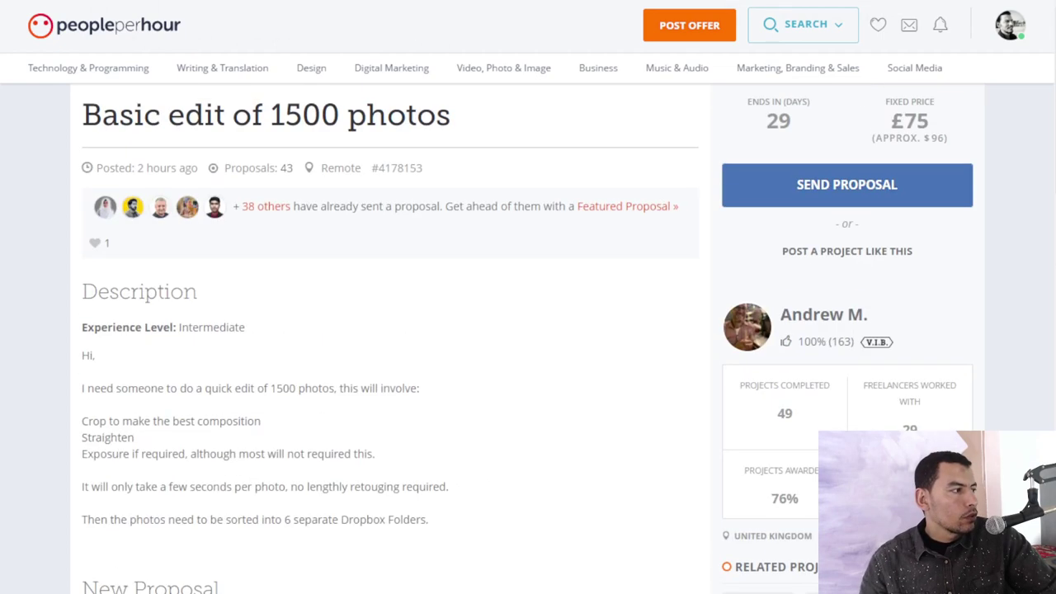
scroll(387, 330, down, 4)
scroll(388, 330, up, 4)
scroll(387, 330, down, 10)
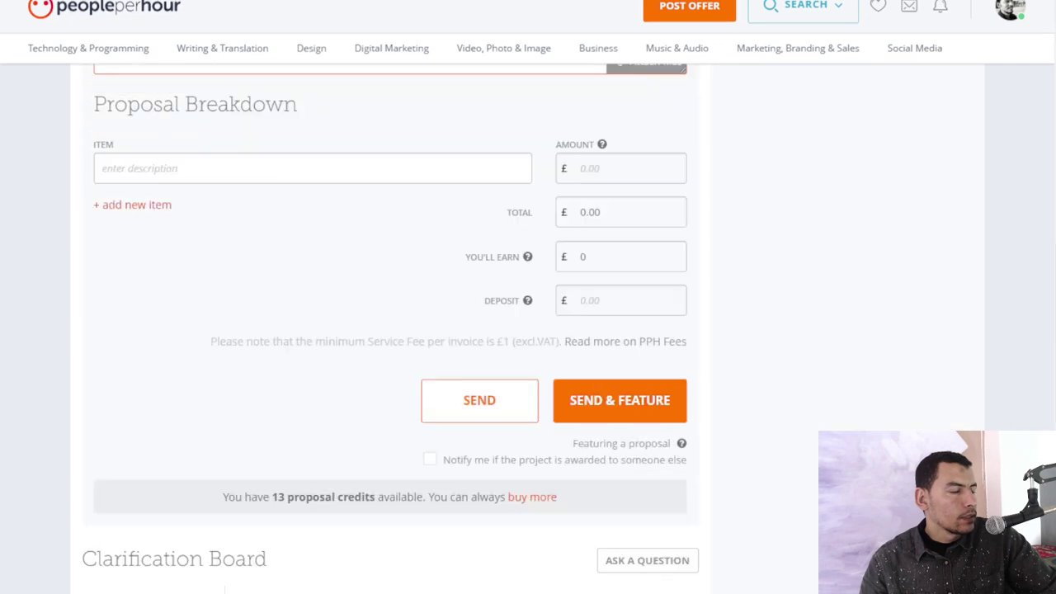
scroll(448, 302, down, 1)
scroll(224, 309, up, 3)
click(200, 324)
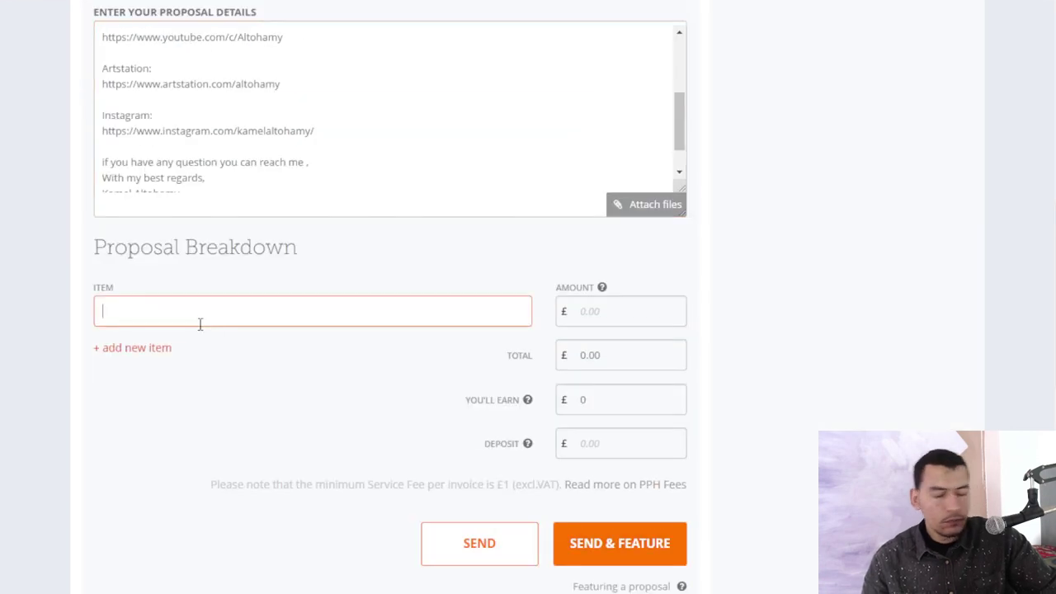
text(Editing)
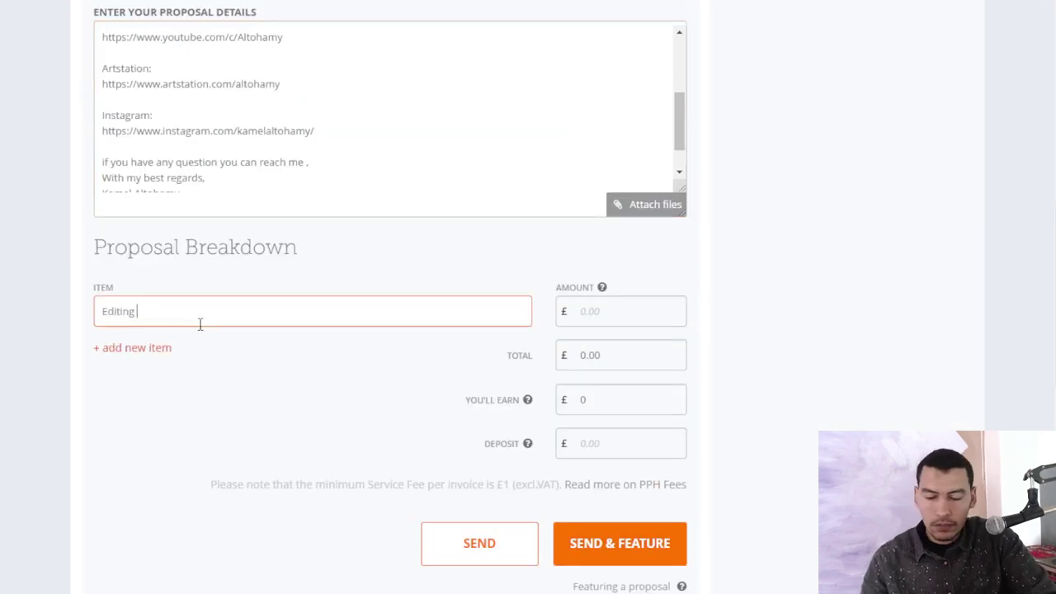
text( 1500 photos)
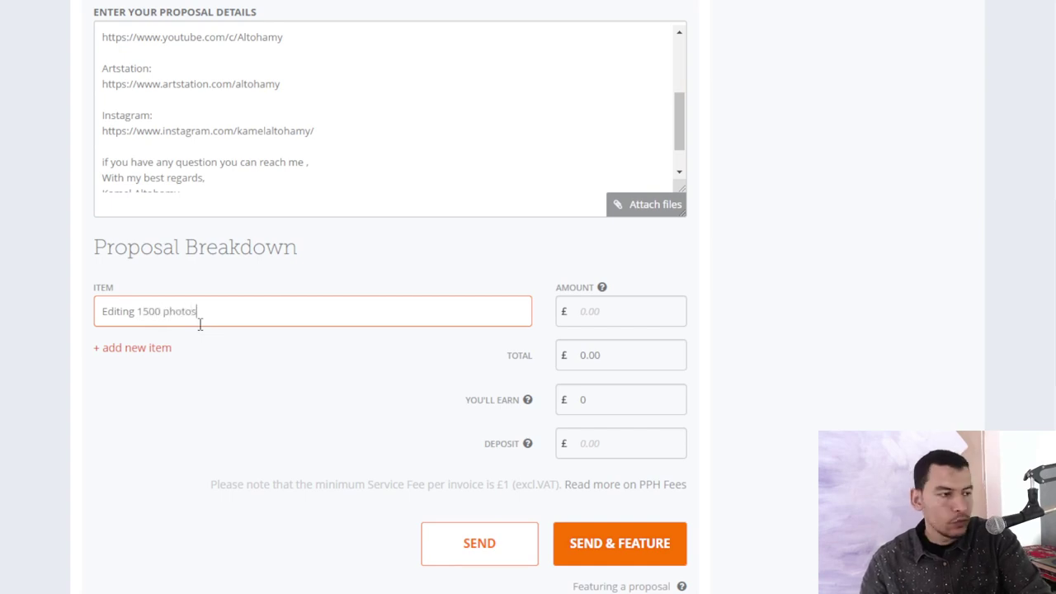
text( and deliver fa)
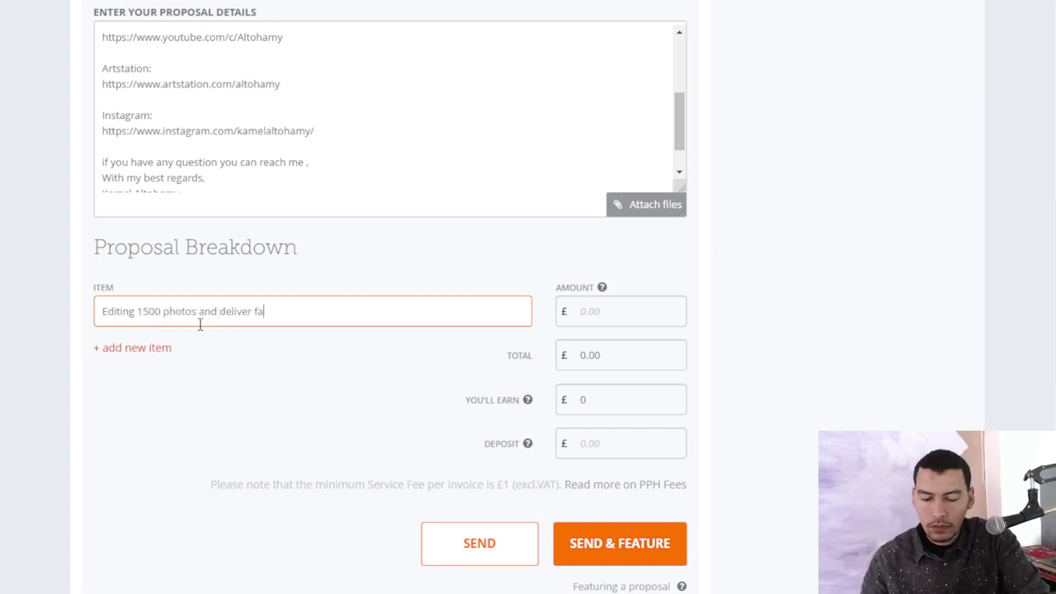
text(st)
click(610, 310)
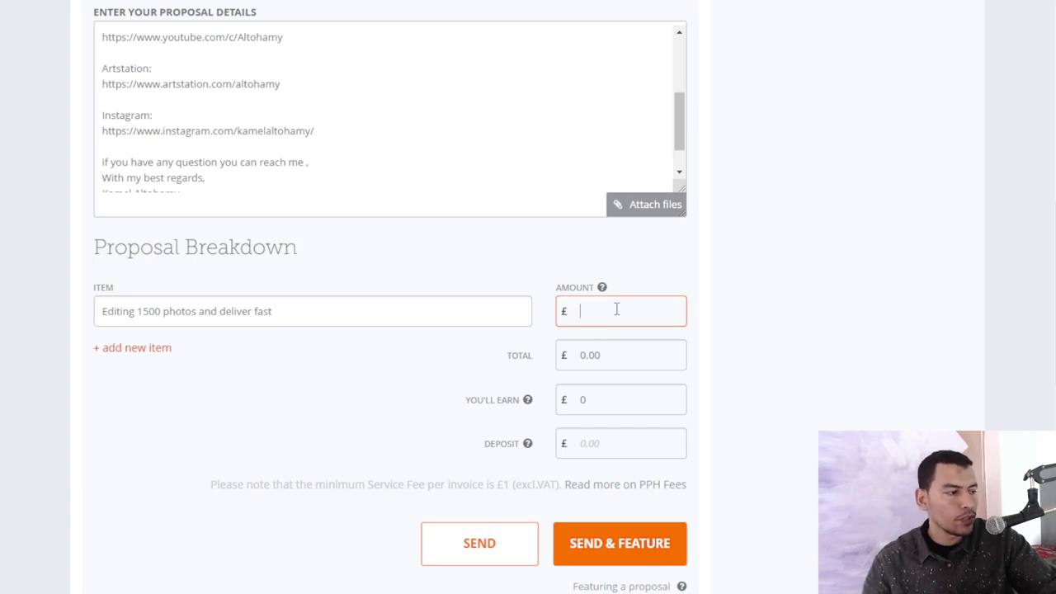
Set the amount to £100 and deposit to £50, send the proposal, and start a new offer
text(1)
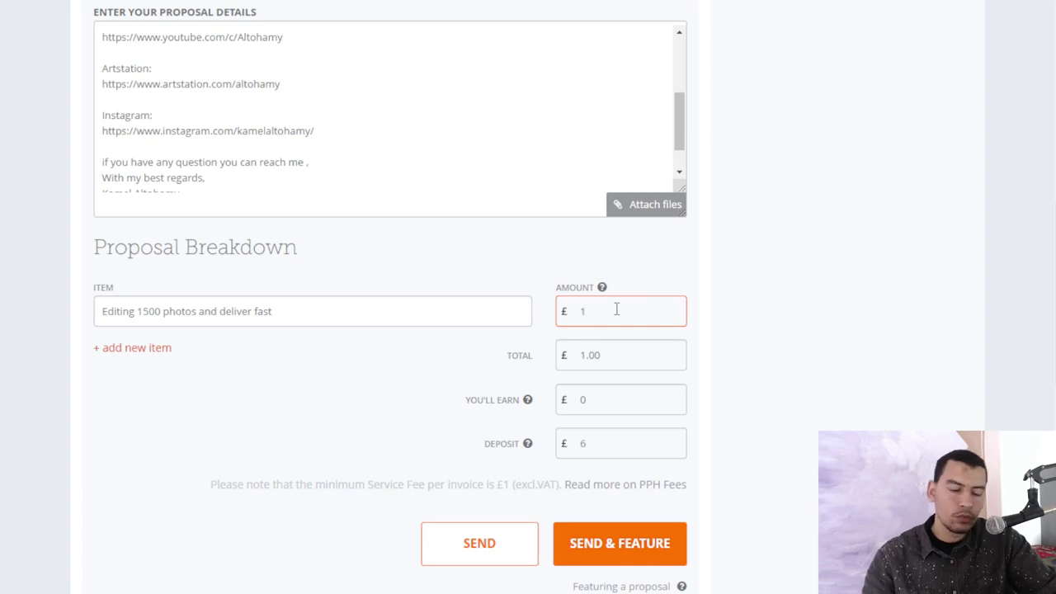
text(00)
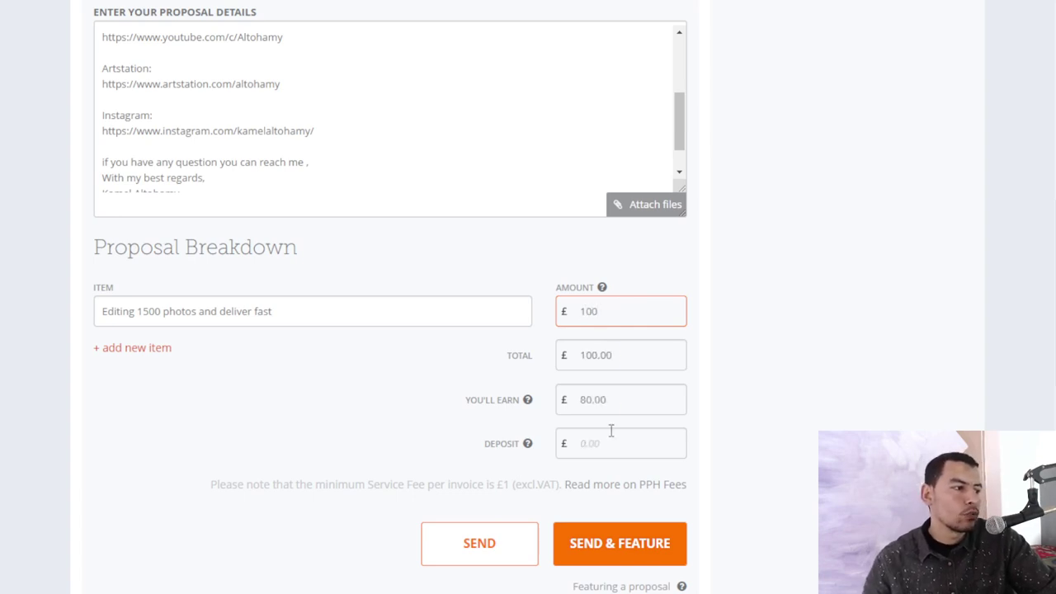
click(613, 434)
text(50)
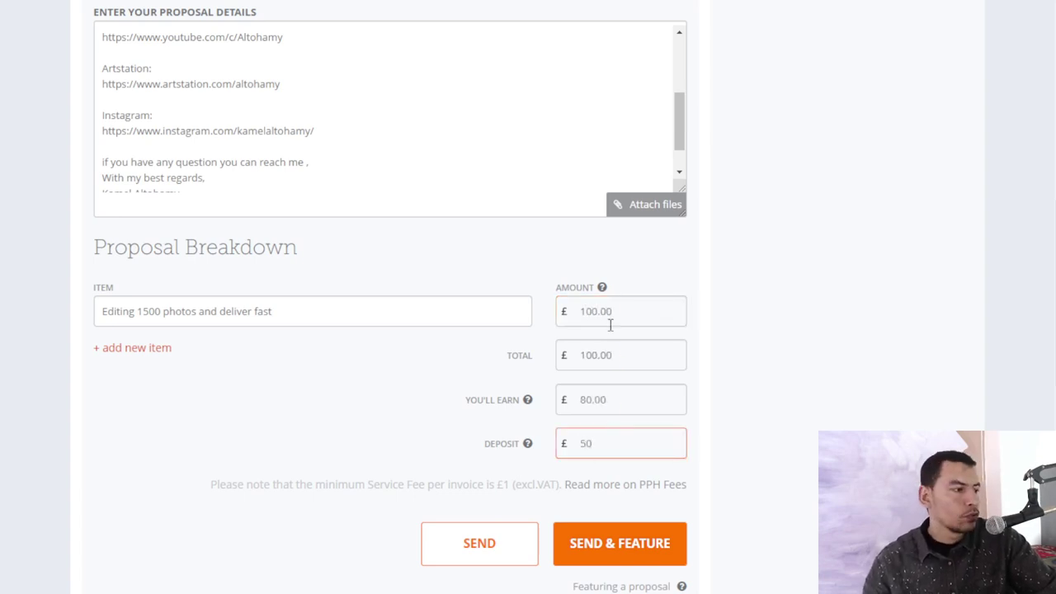
click(621, 310)
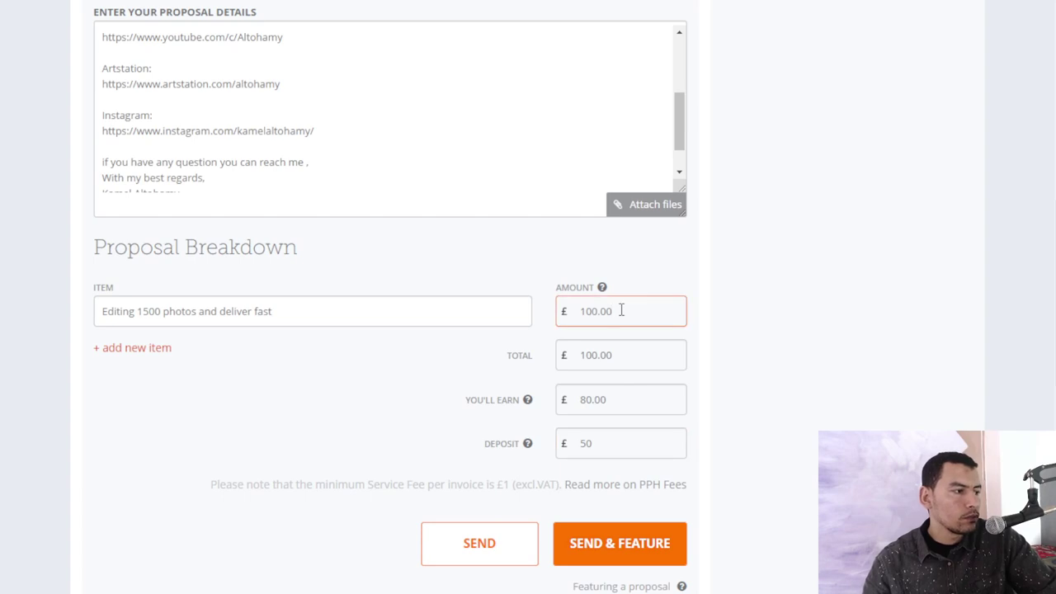
click(513, 550)
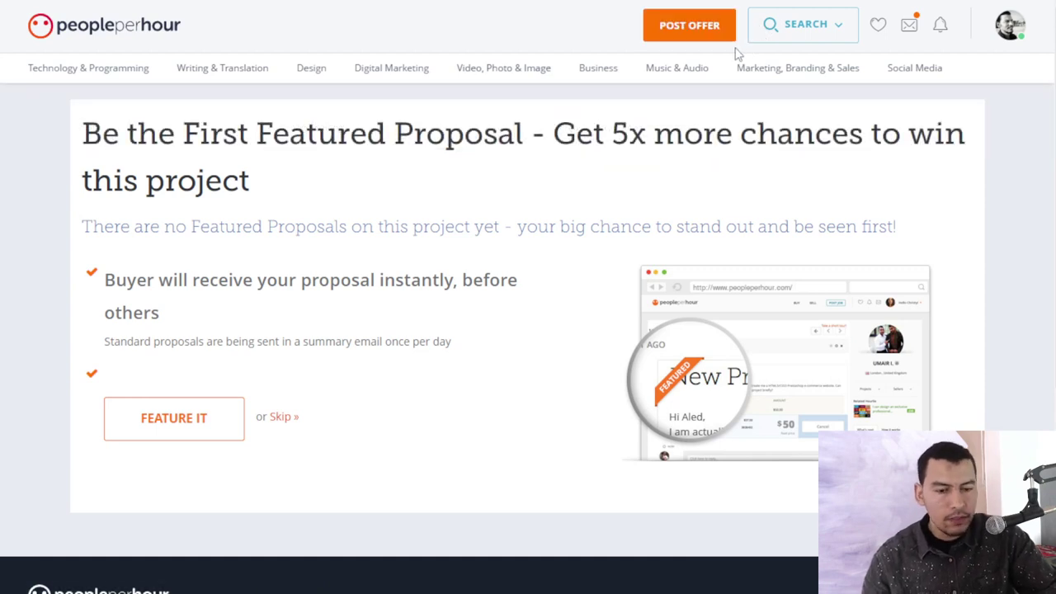
click(672, 25)
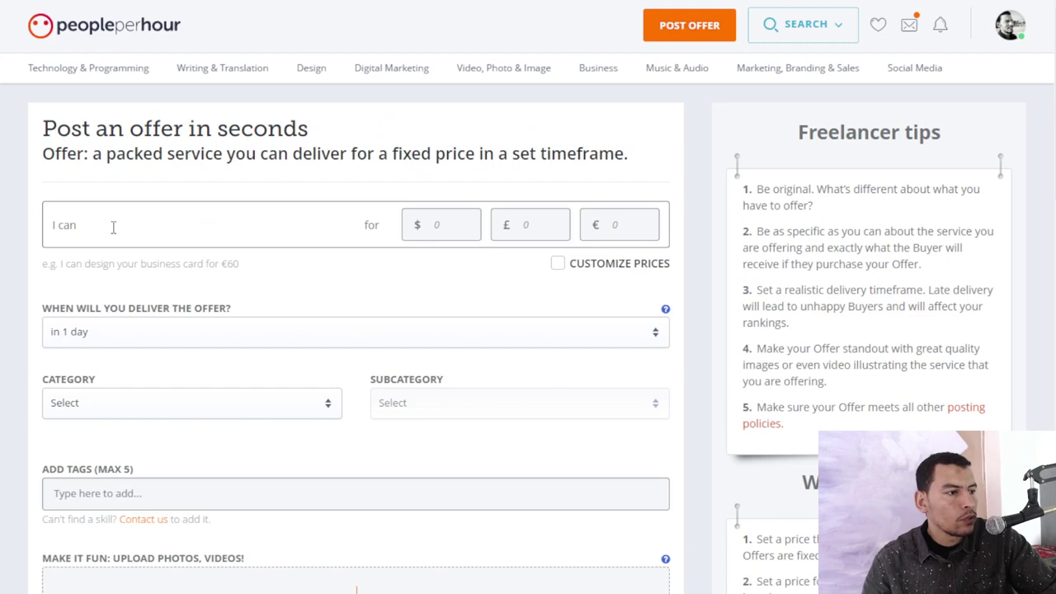
Title the offer 'teach you 3D Design in Blender', price $10, 2-day delivery, Business › Consulting
text(teac)
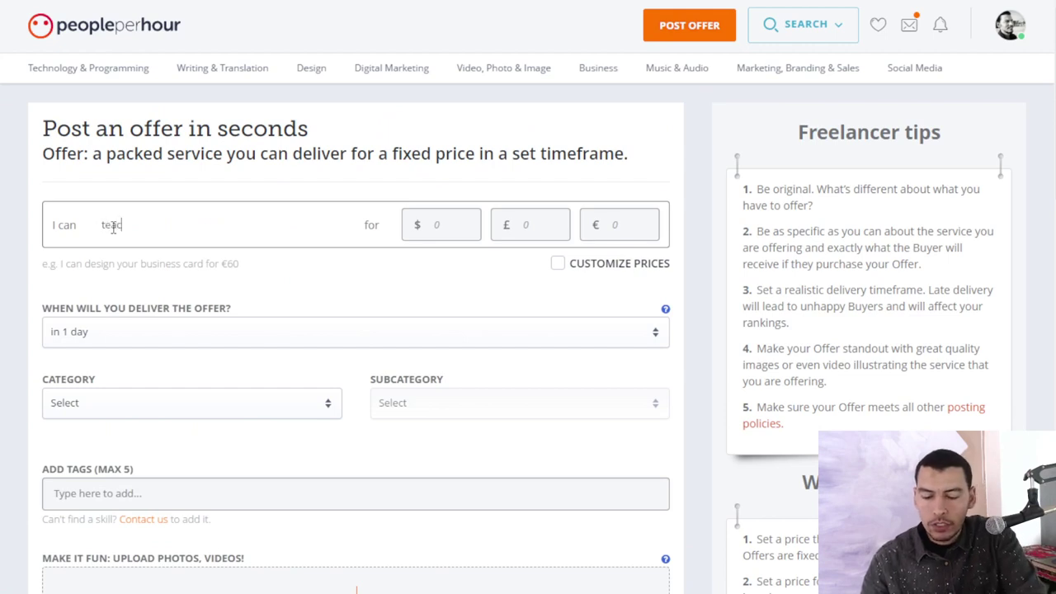
text(h you 3D )
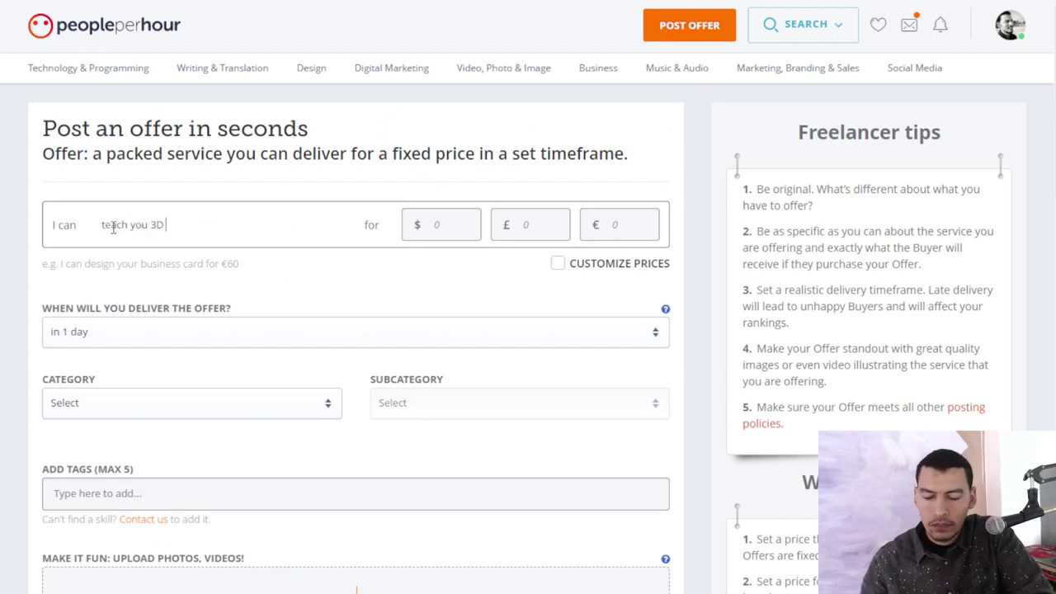
text(Design in )
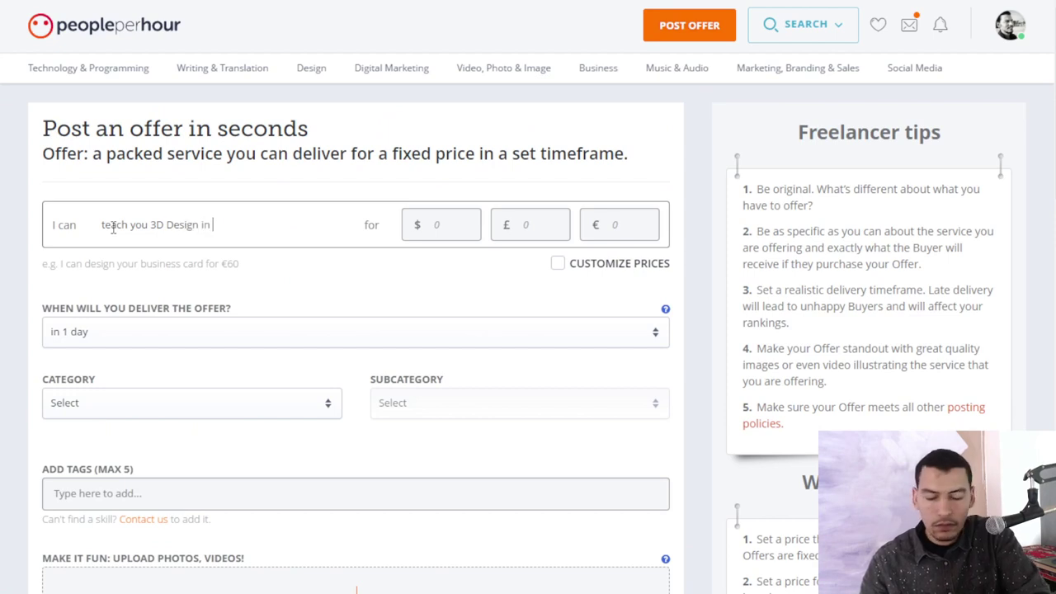
text(Blender)
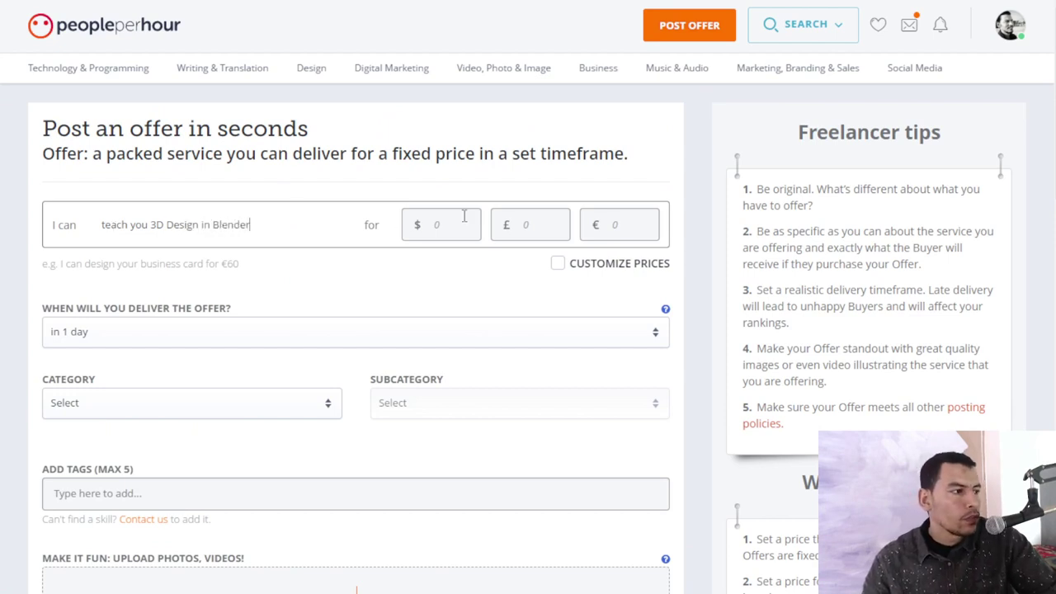
click(449, 224)
text(10)
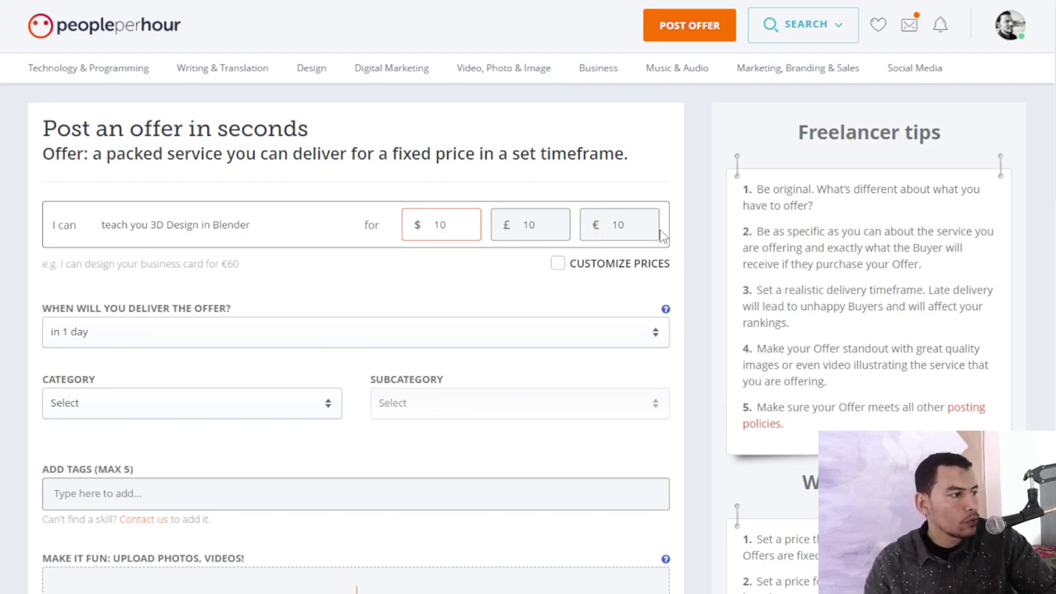
click(157, 334)
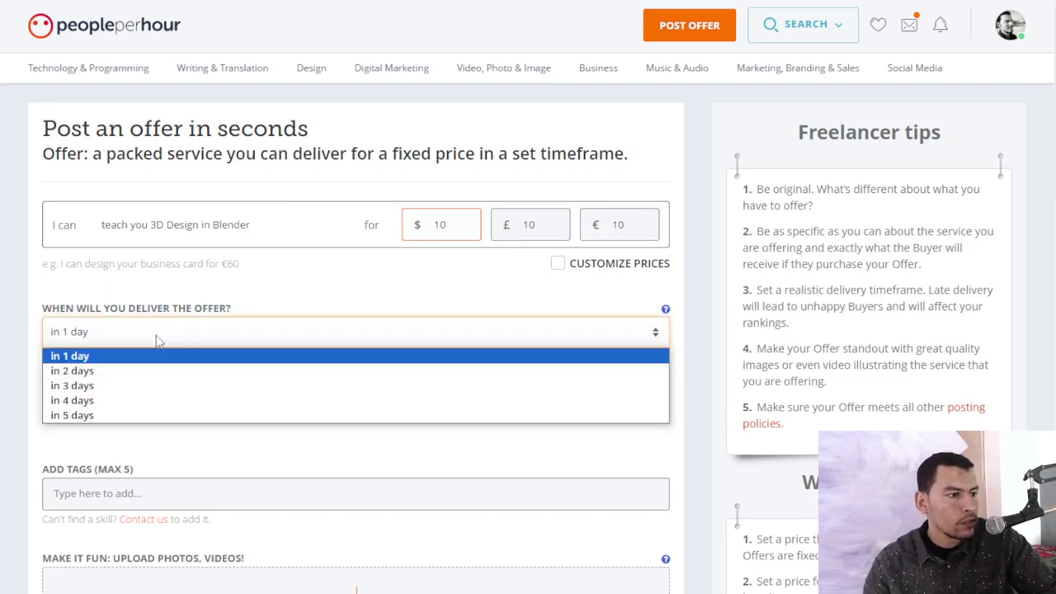
click(137, 373)
click(255, 411)
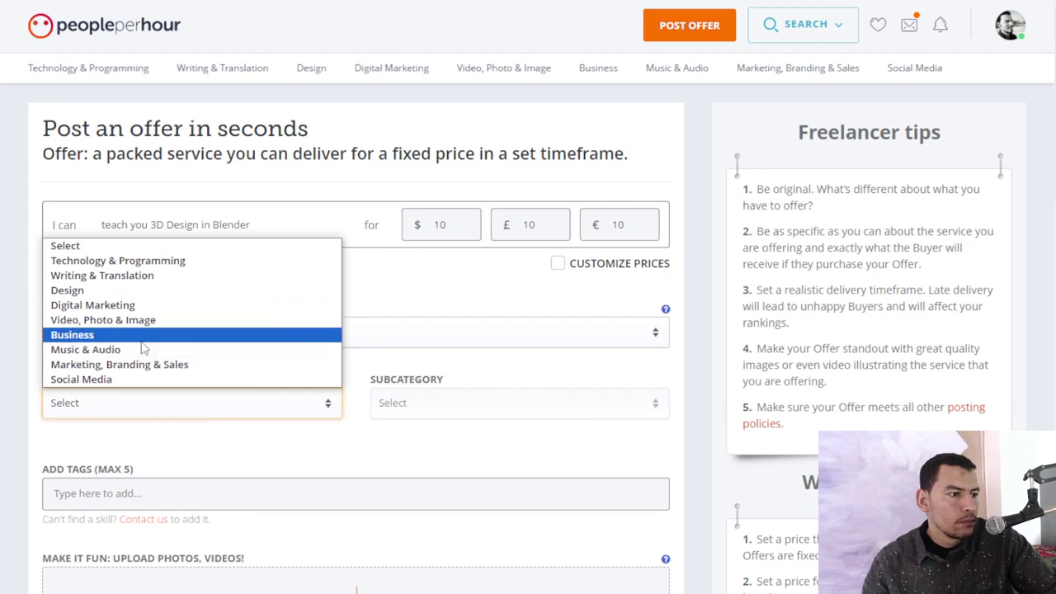
click(141, 341)
click(475, 413)
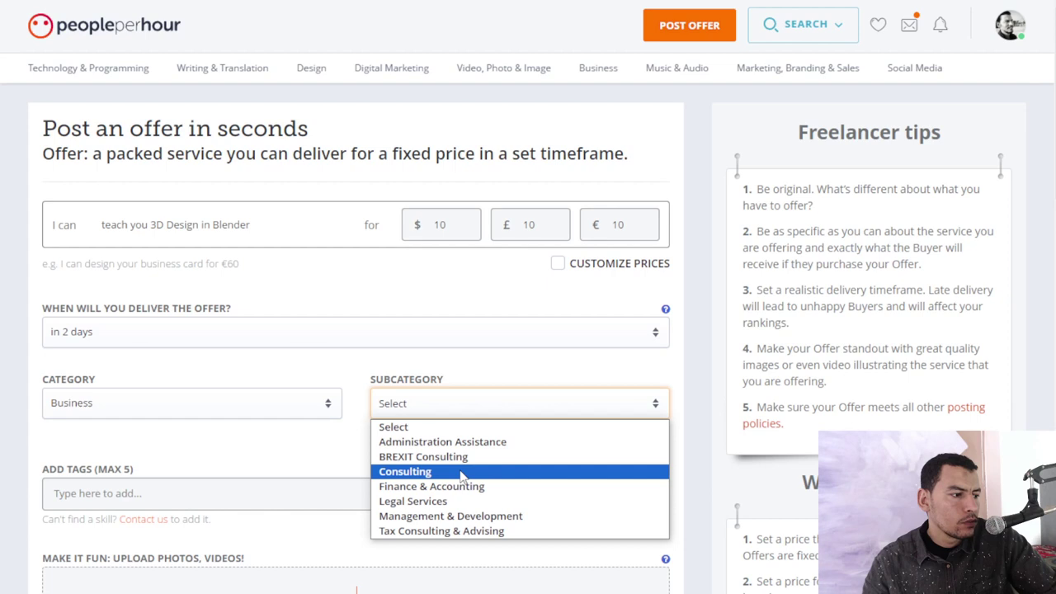
click(462, 477)
Tag the offer with online teaching, teaching artist and graphics design
scroll(377, 435, down, 2)
click(179, 347)
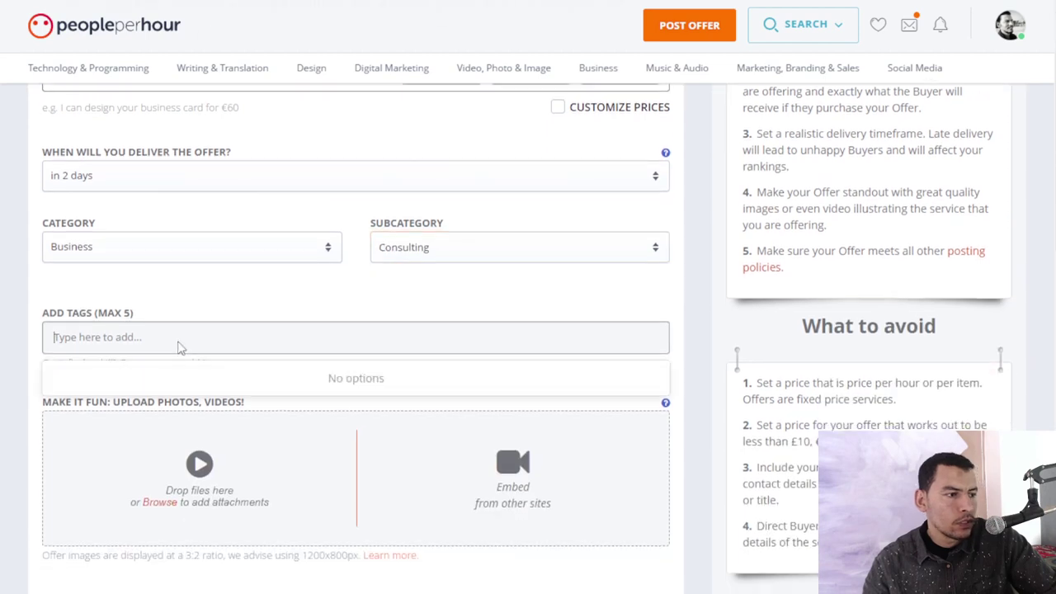
text(teaching)
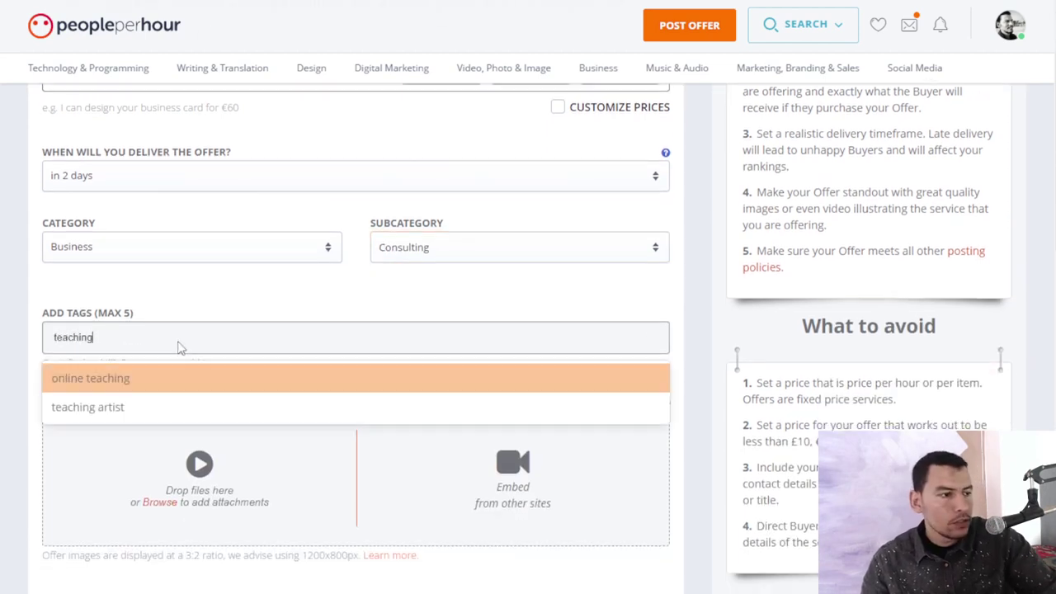
click(174, 378)
text(t)
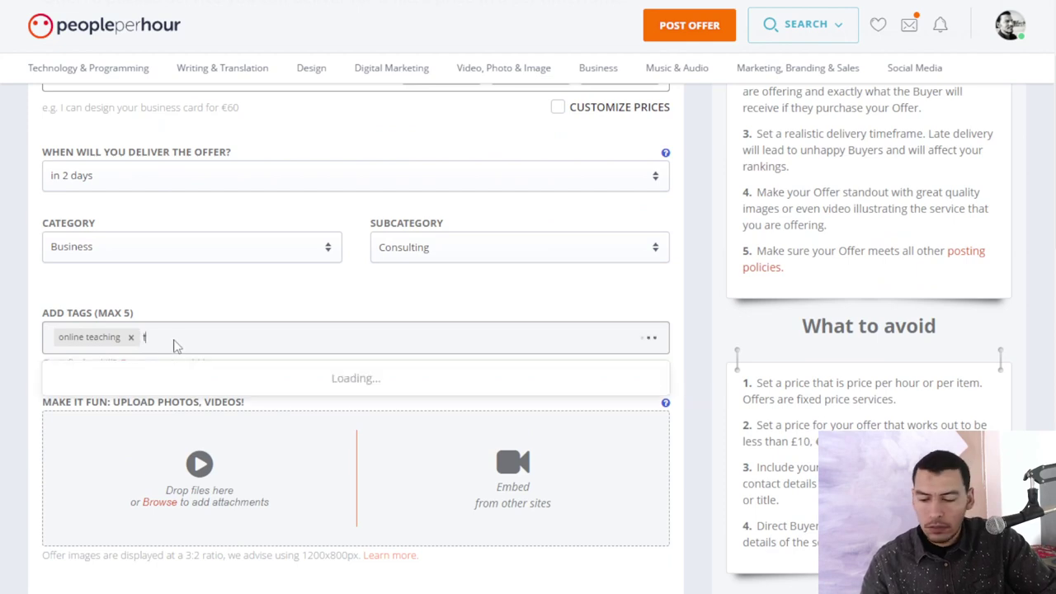
text(eaching)
click(158, 377)
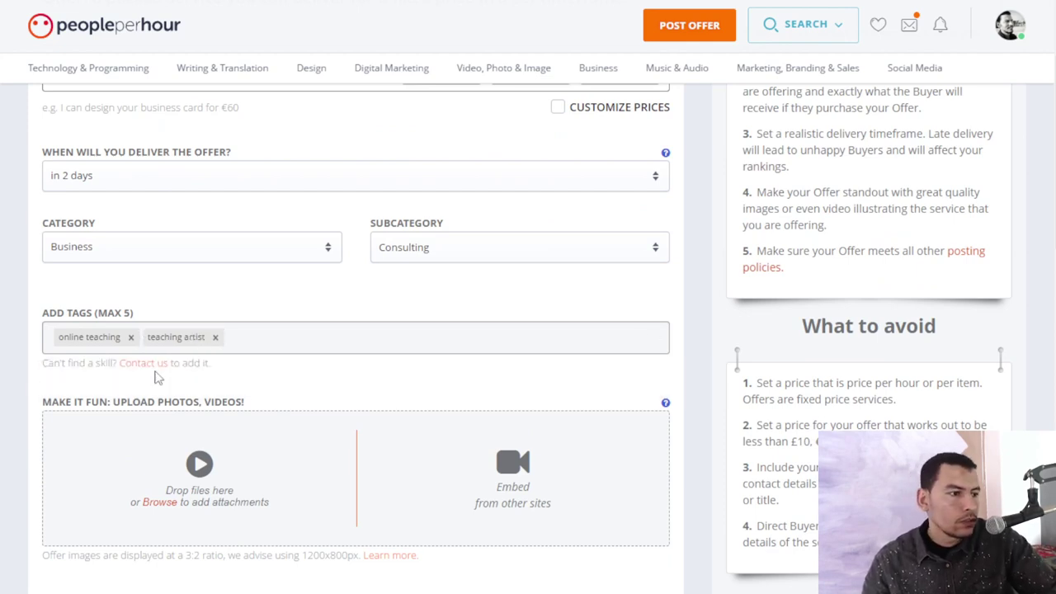
text(design)
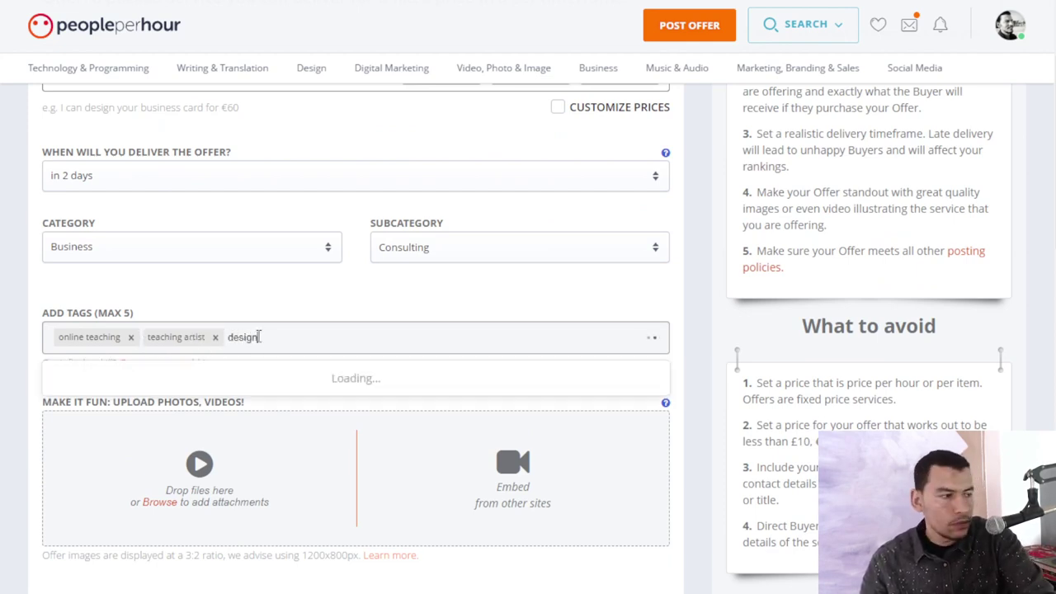
click(110, 405)
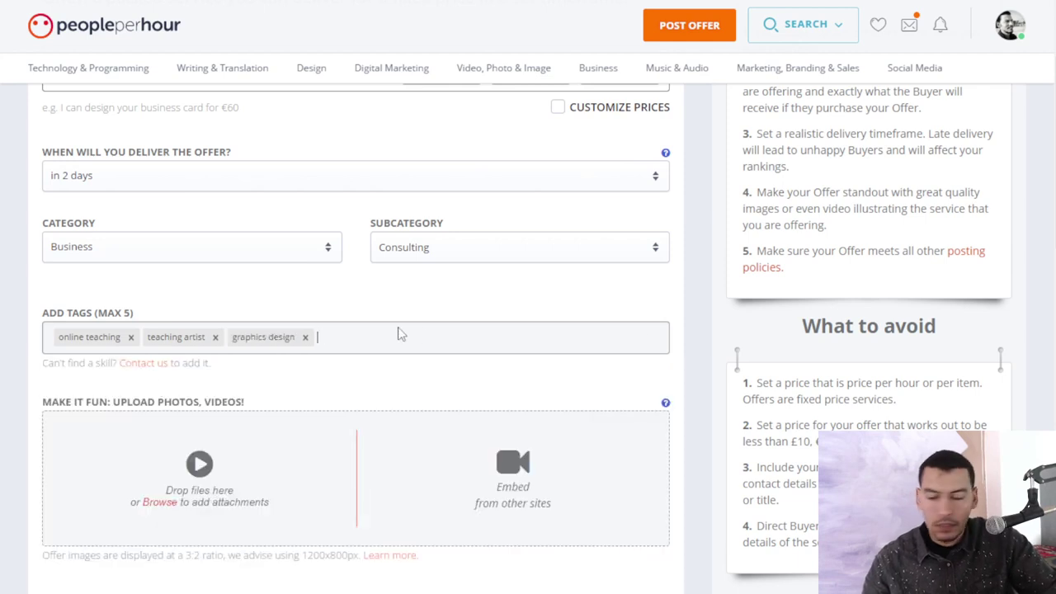
Add the 3d design and 3d rendering tags to the offer
text(3d design)
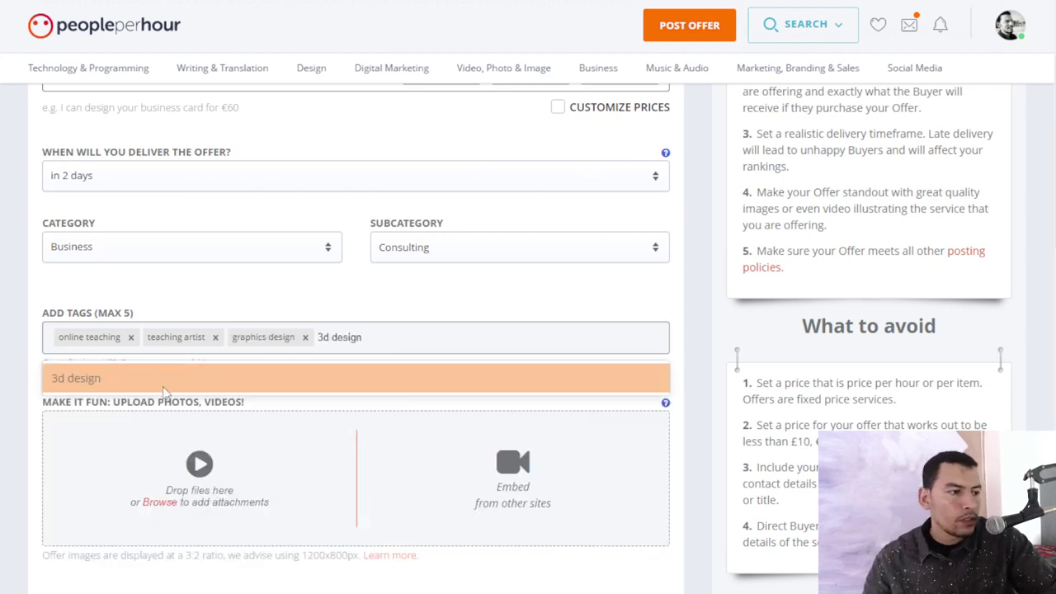
click(107, 377)
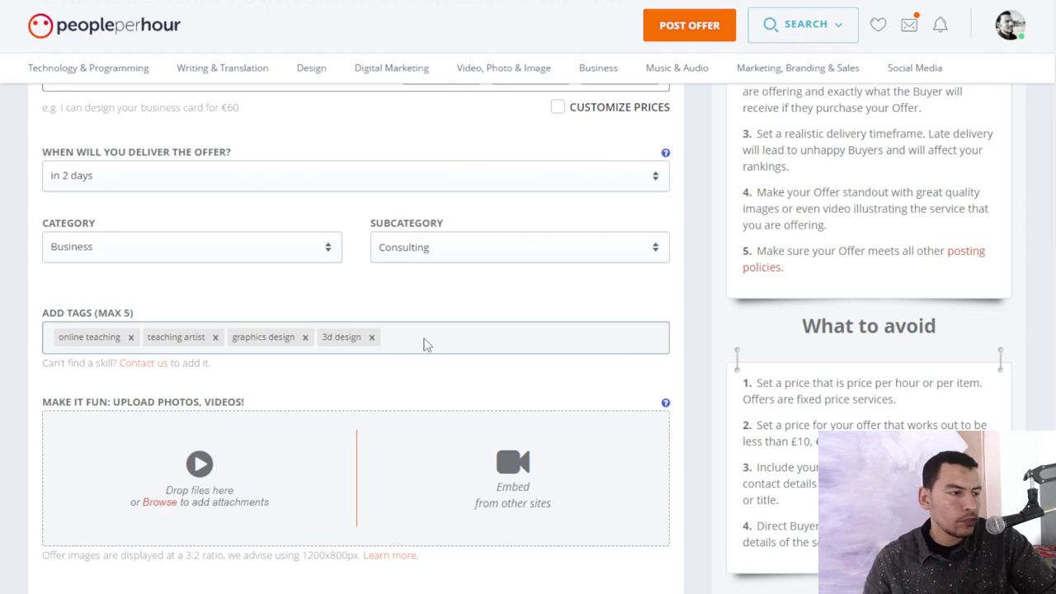
text(des)
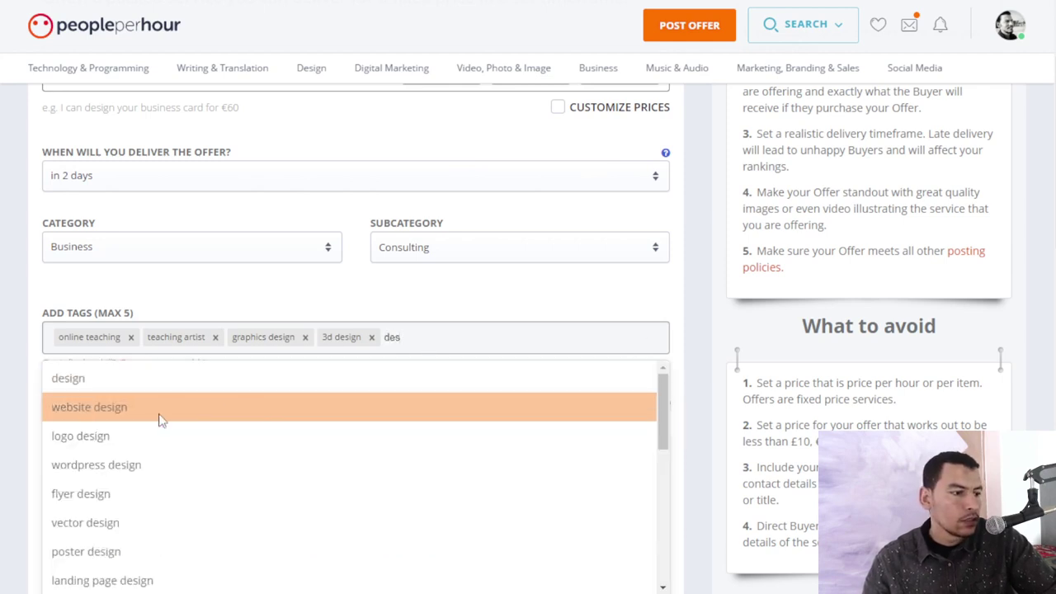
key(BackSpace)
key(BackSpace)
text(rende)
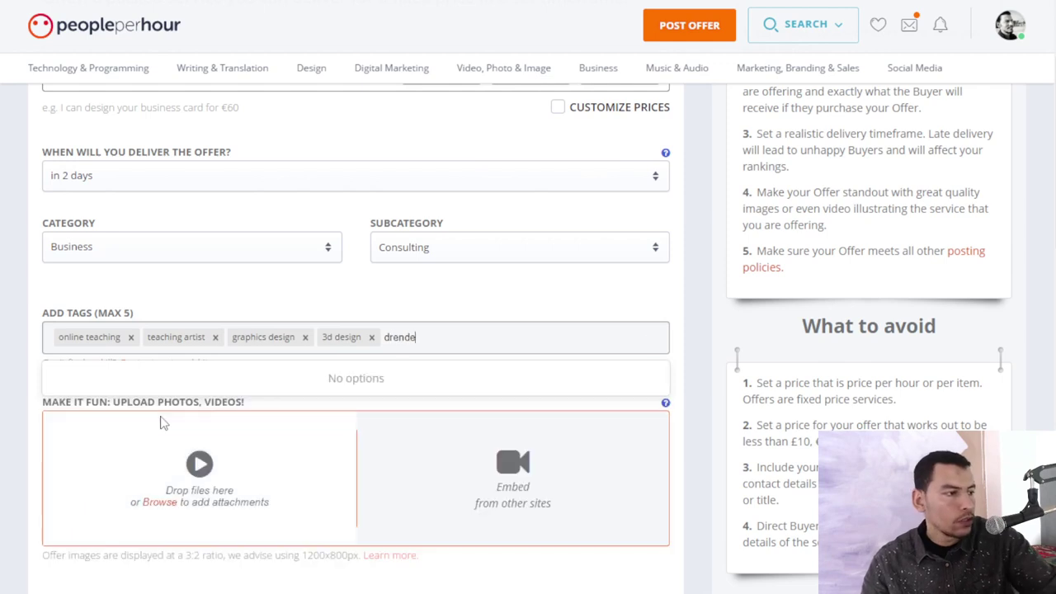
key(BackSpace)
key(BackSpace)
key(BackSpace)
key(BackSpace)
key(BackSpace)
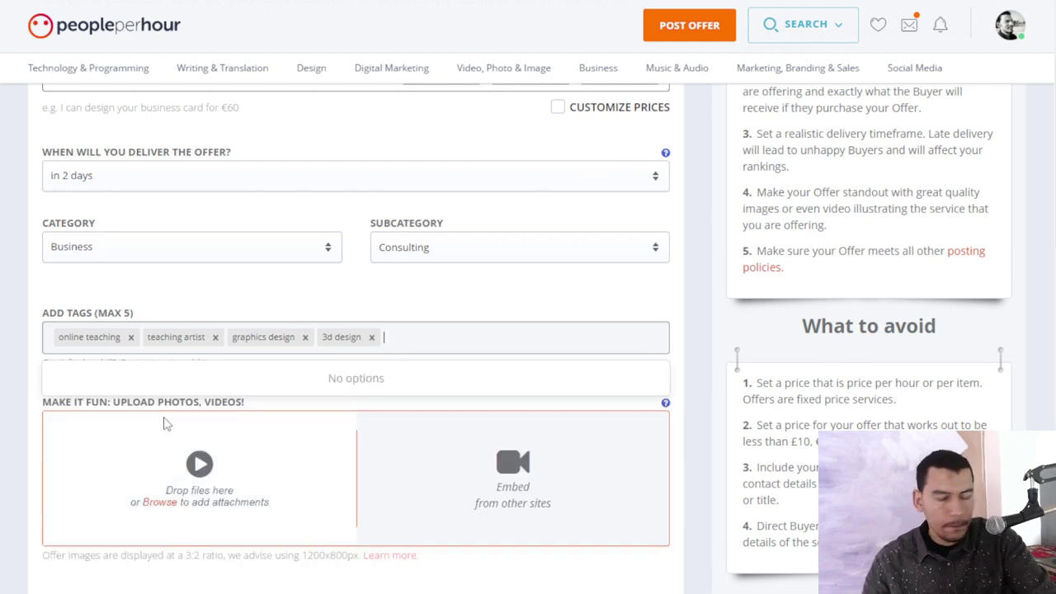
text(rendering)
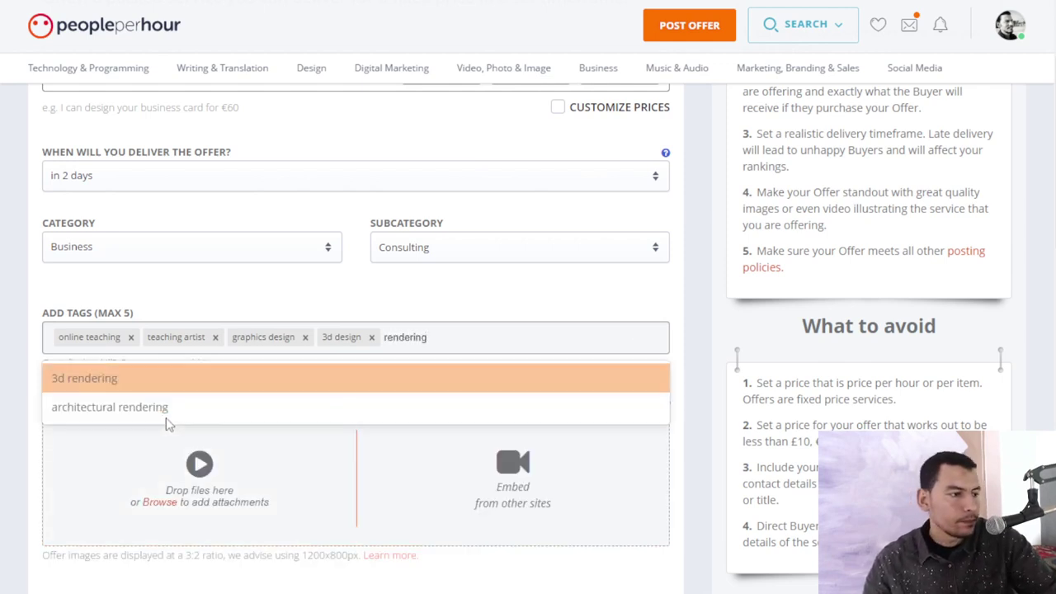
click(120, 378)
scroll(359, 369, down, 2)
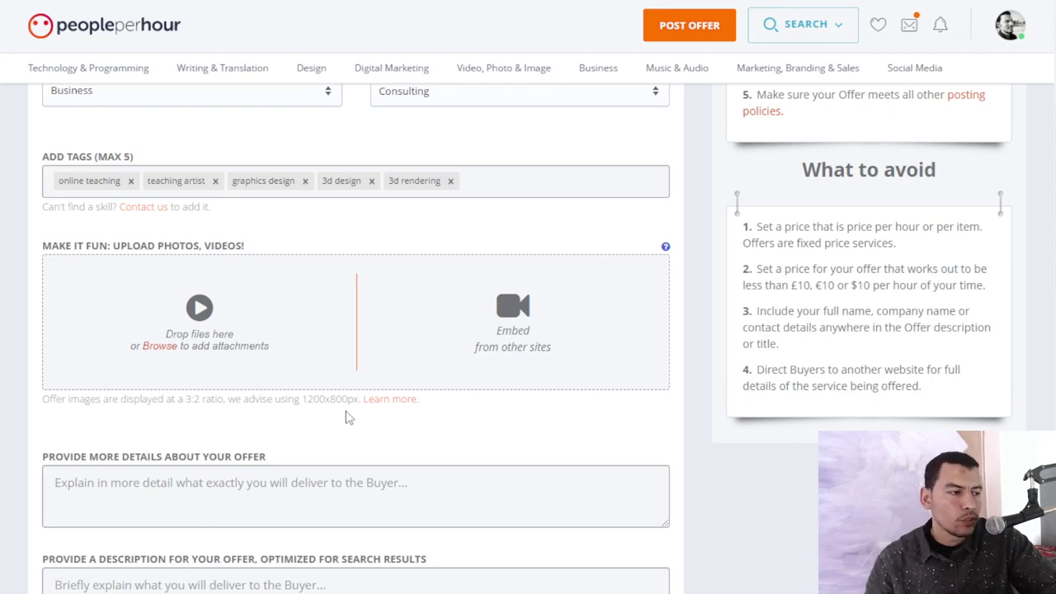
Enlarge the More details box on the offer form
scroll(197, 263, down, 1)
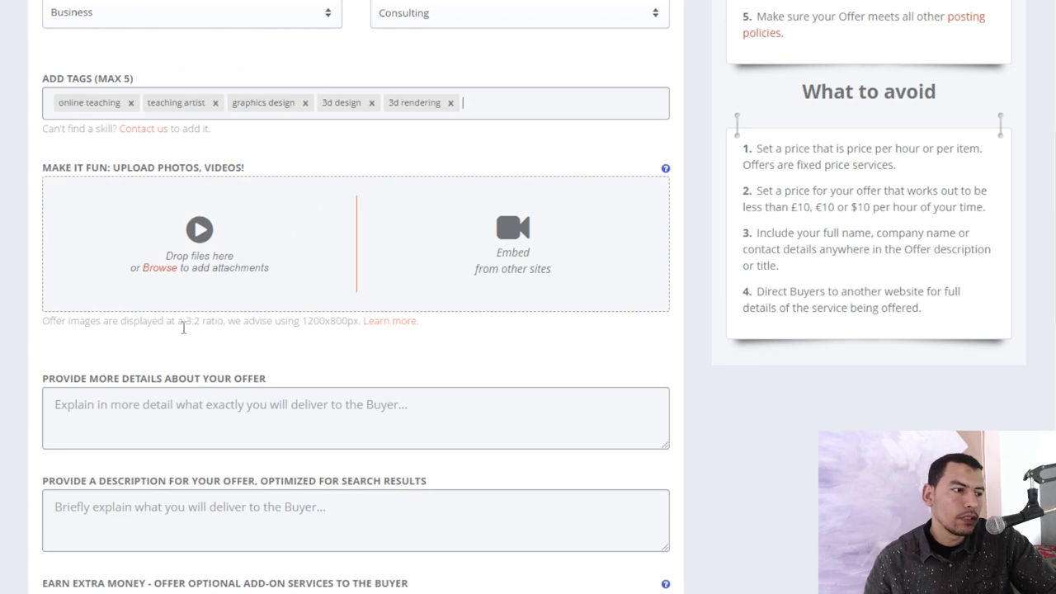
drag(184, 321, 200, 321)
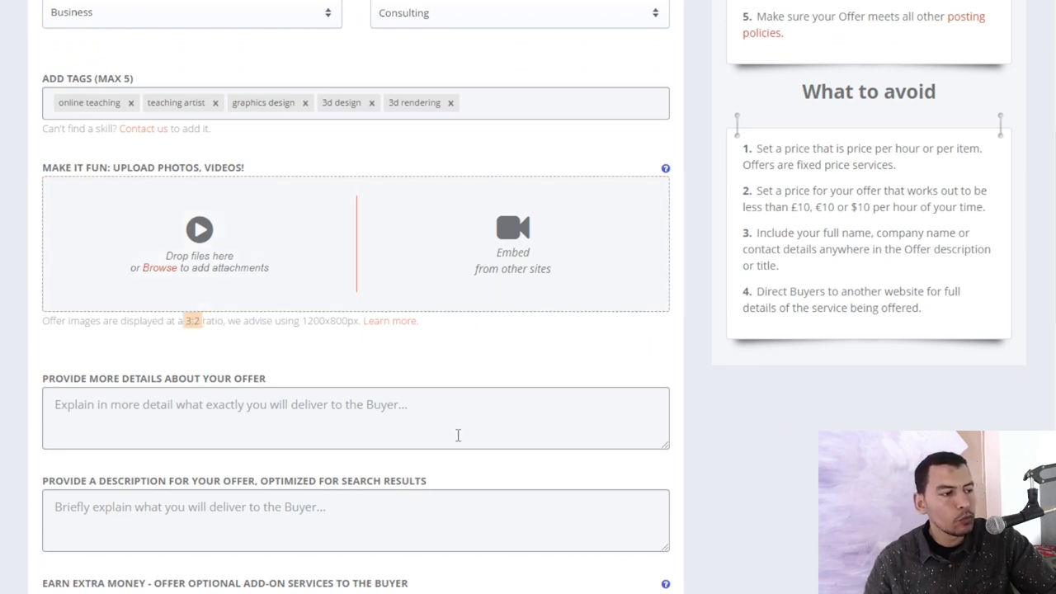
scroll(455, 436, down, 1)
scroll(455, 436, down, 1)
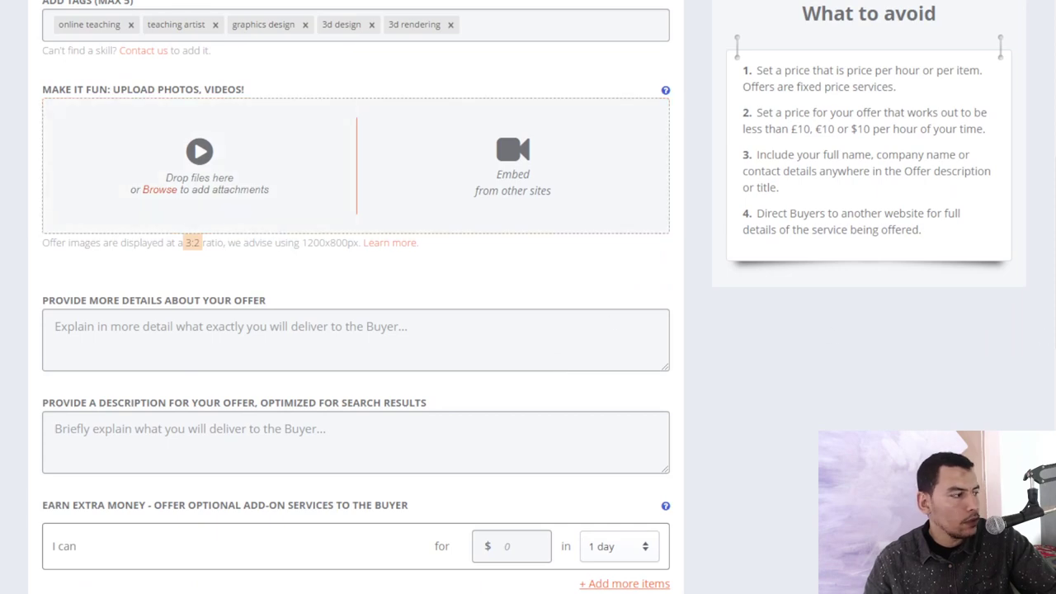
scroll(319, 241, down, 1)
click(664, 305)
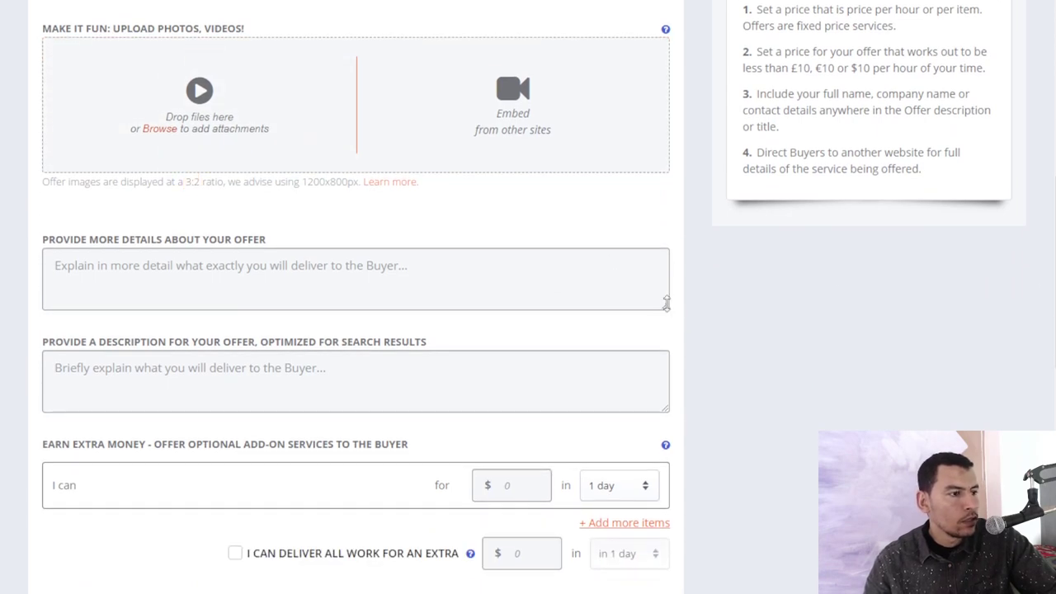
drag(664, 314, 666, 479)
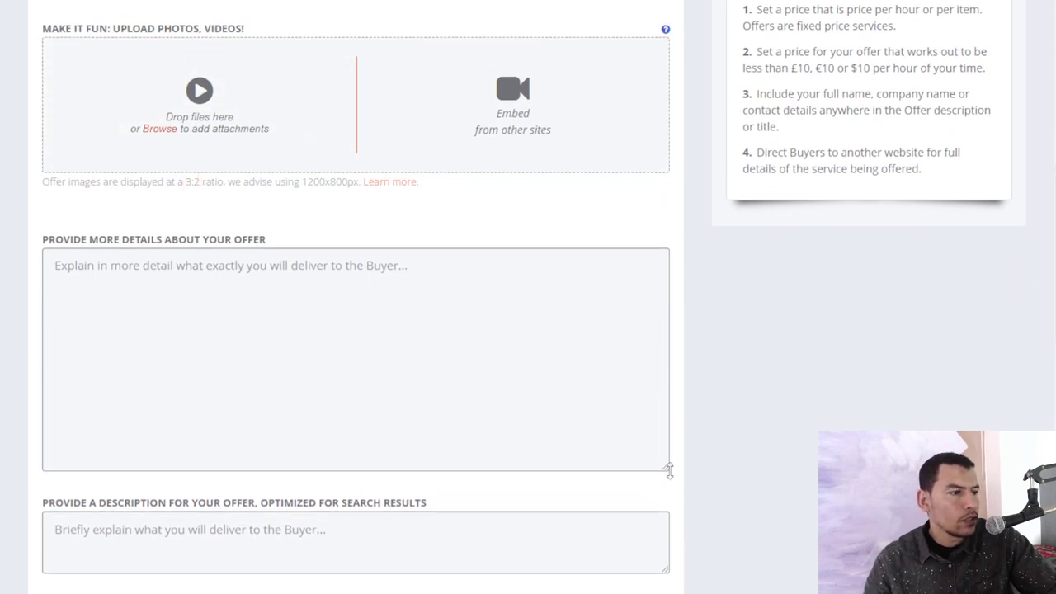
Make the search description box taller, then return to the details field
scroll(686, 394, down, 2)
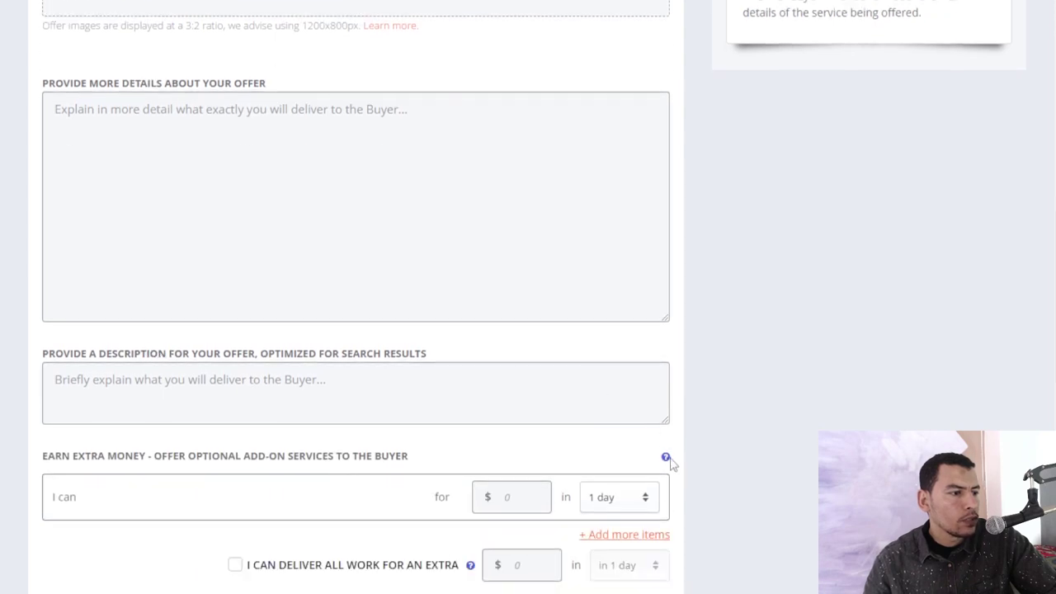
drag(665, 420, 665, 551)
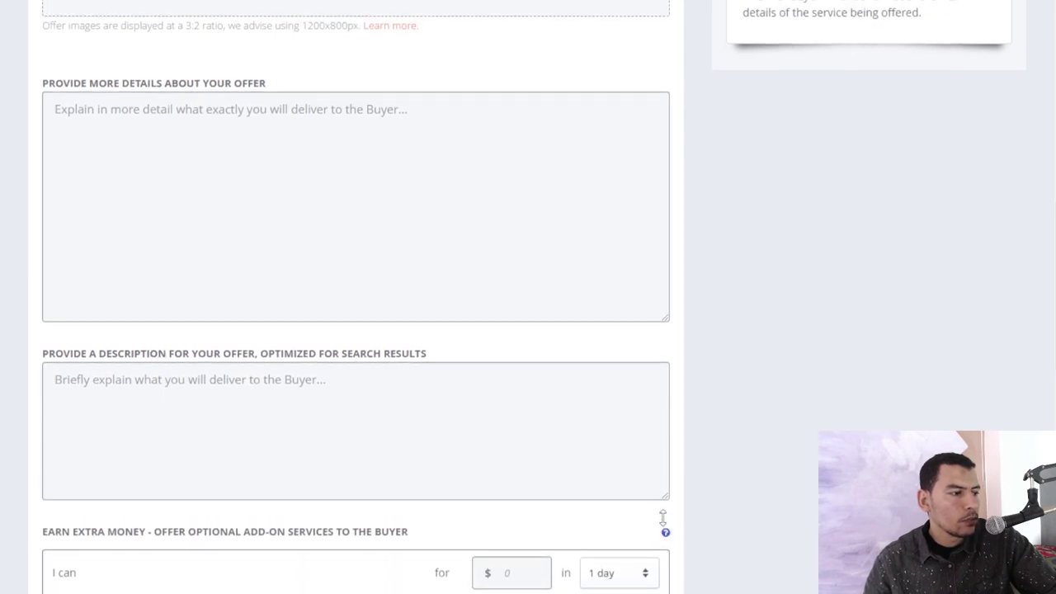
click(199, 398)
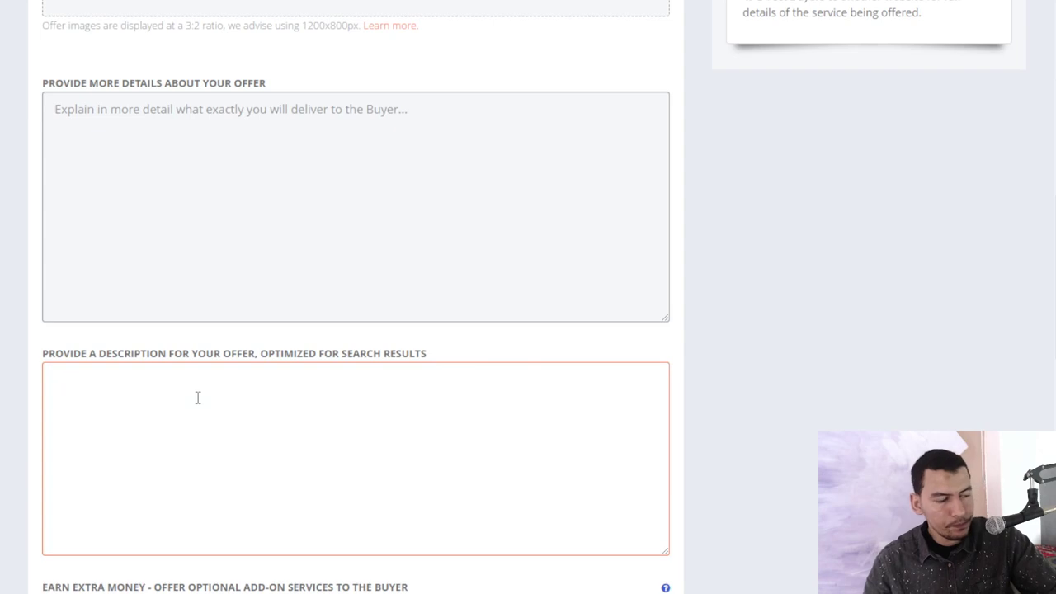
click(137, 111)
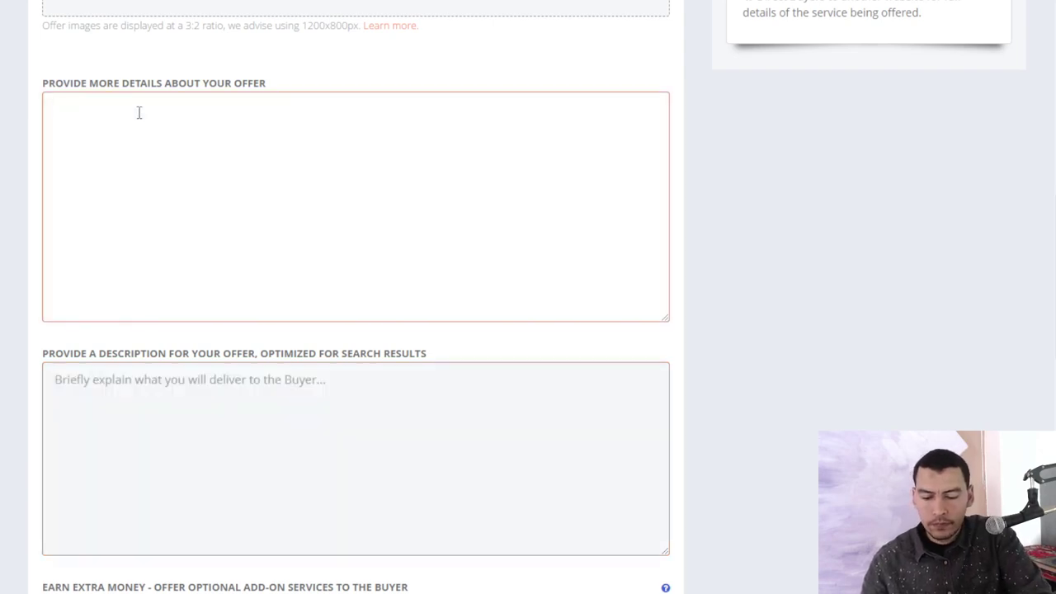
Write the 'Experience over 6 Years' statement in the offer details
text(Having E)
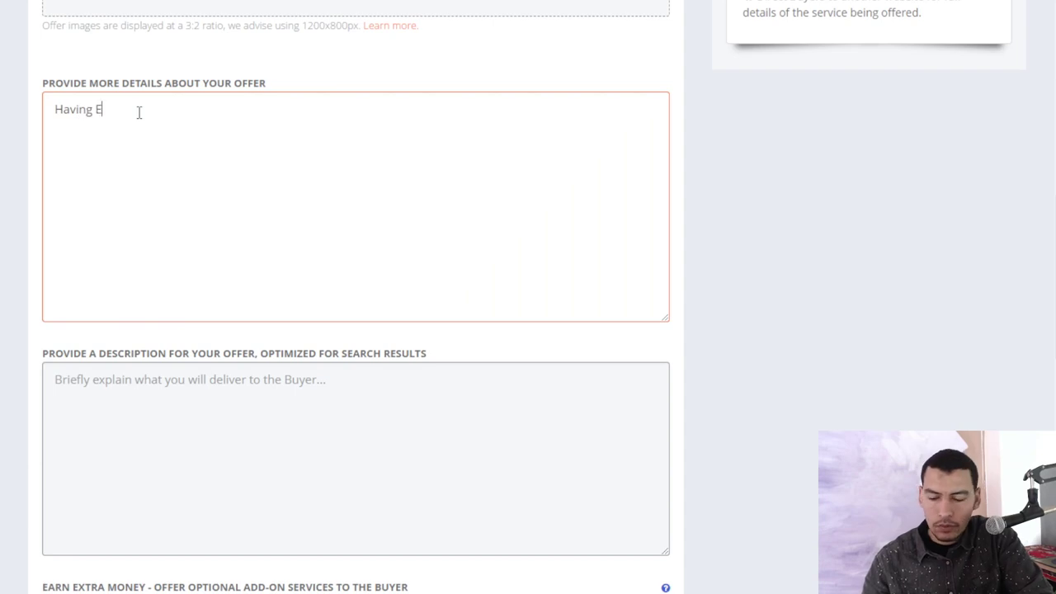
text(xperience over)
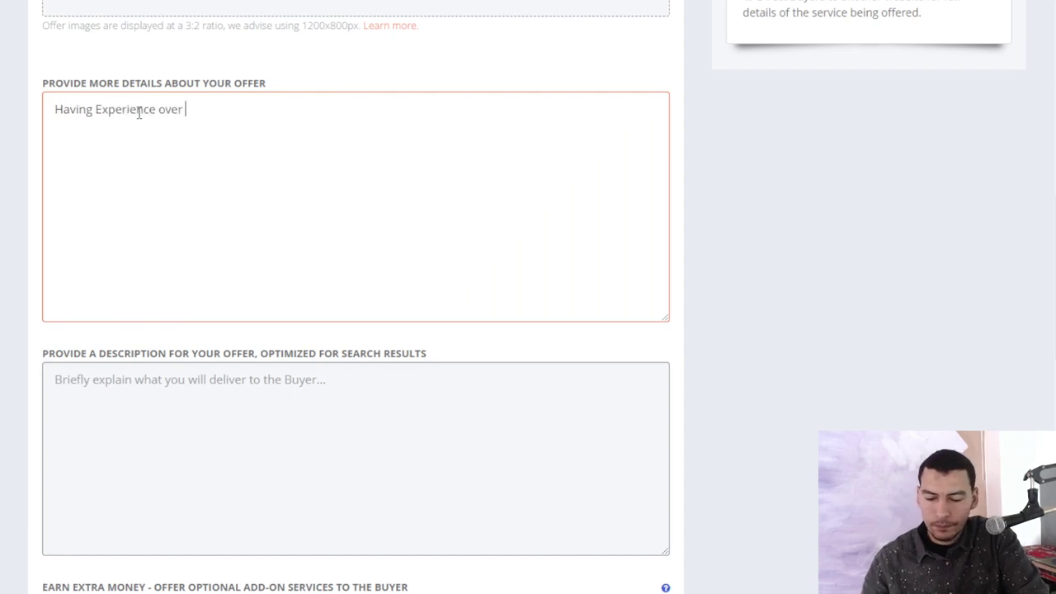
text( 6 Years)
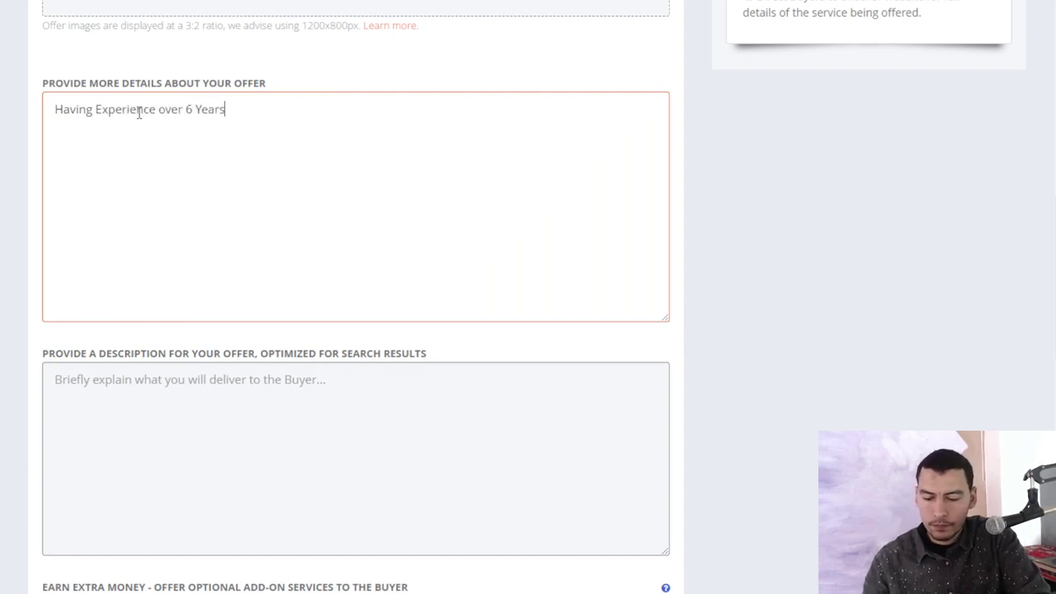
text(i)
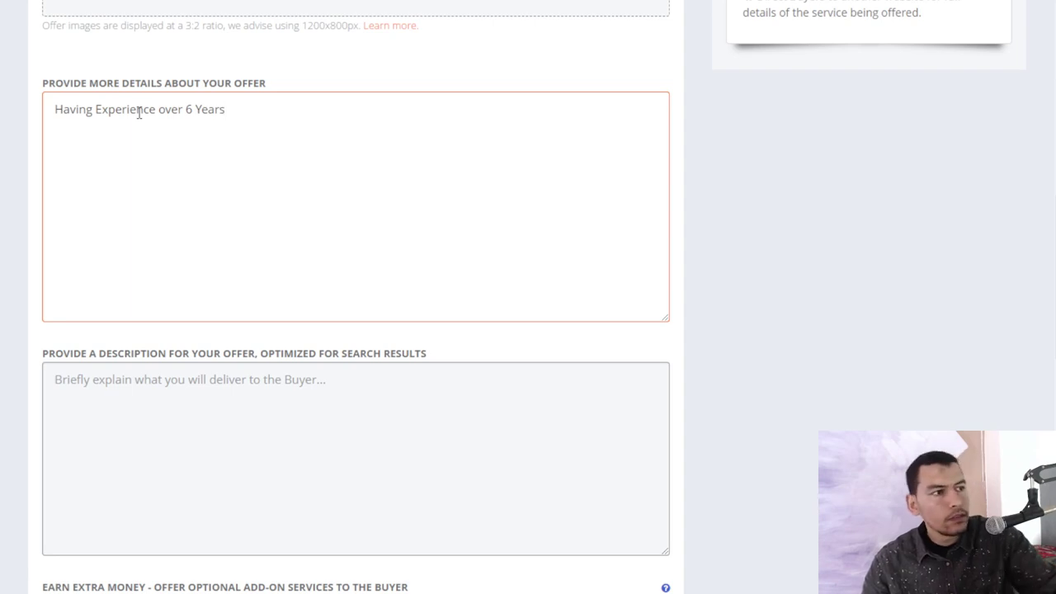
scroll(389, 349, down, 1)
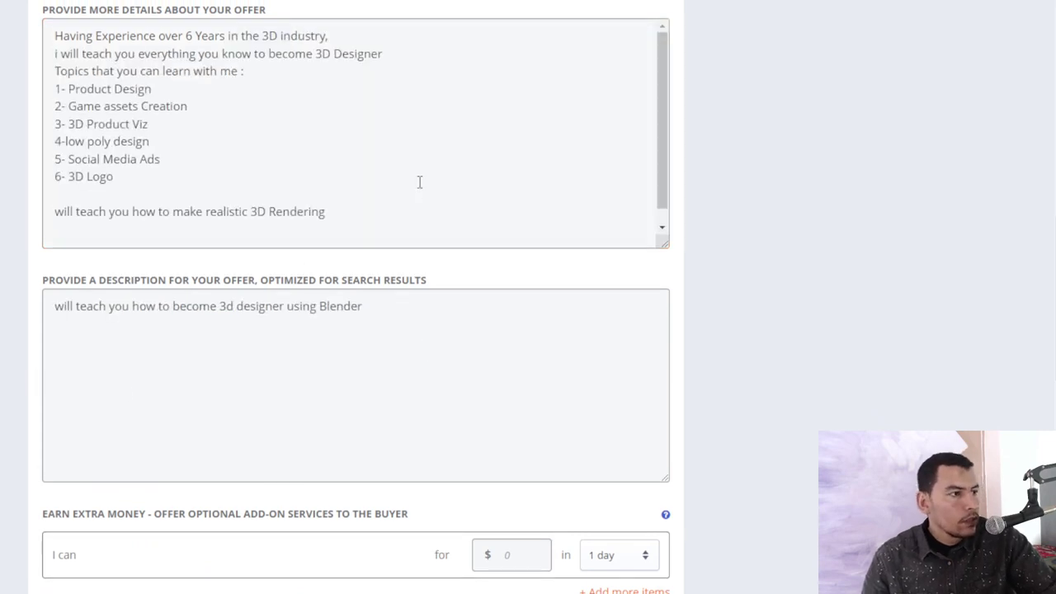
scroll(420, 181, up, 1)
scroll(310, 206, up, 1)
click(275, 299)
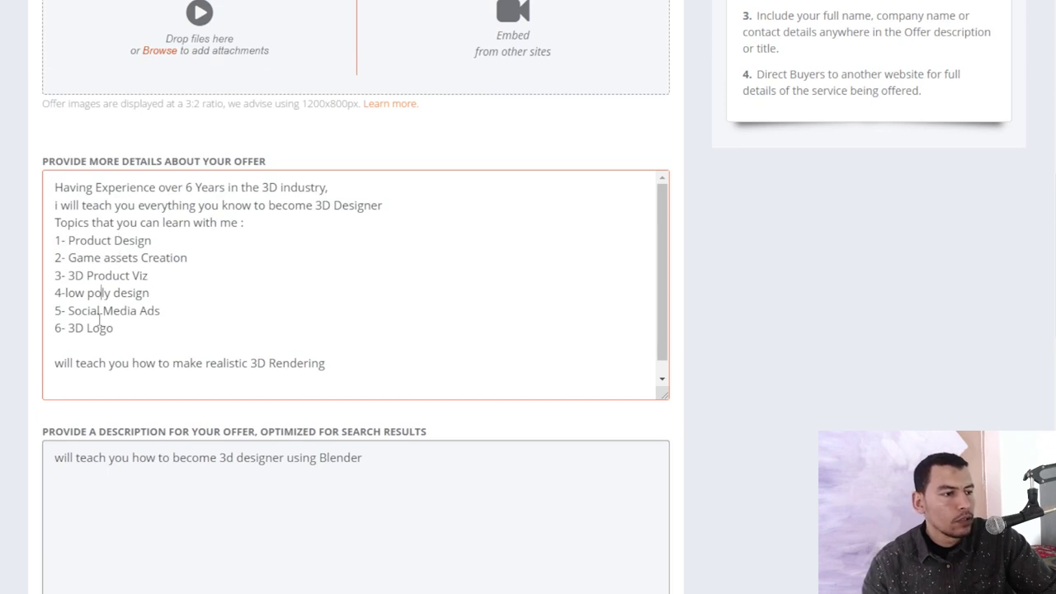
Select the end of the search description text for editing
scroll(120, 322, down, 4)
click(289, 289)
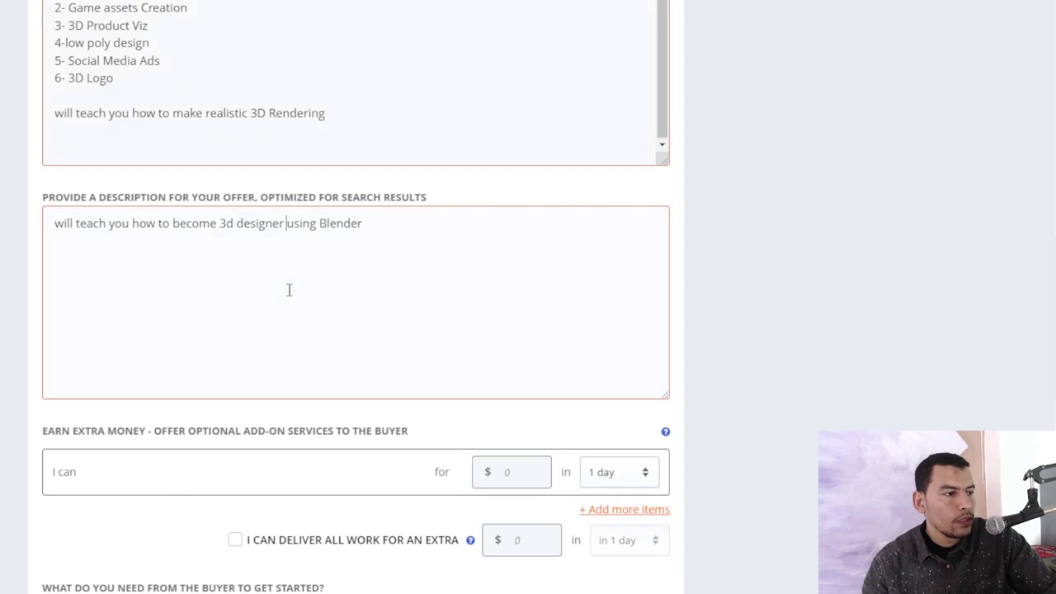
drag(398, 226, 293, 229)
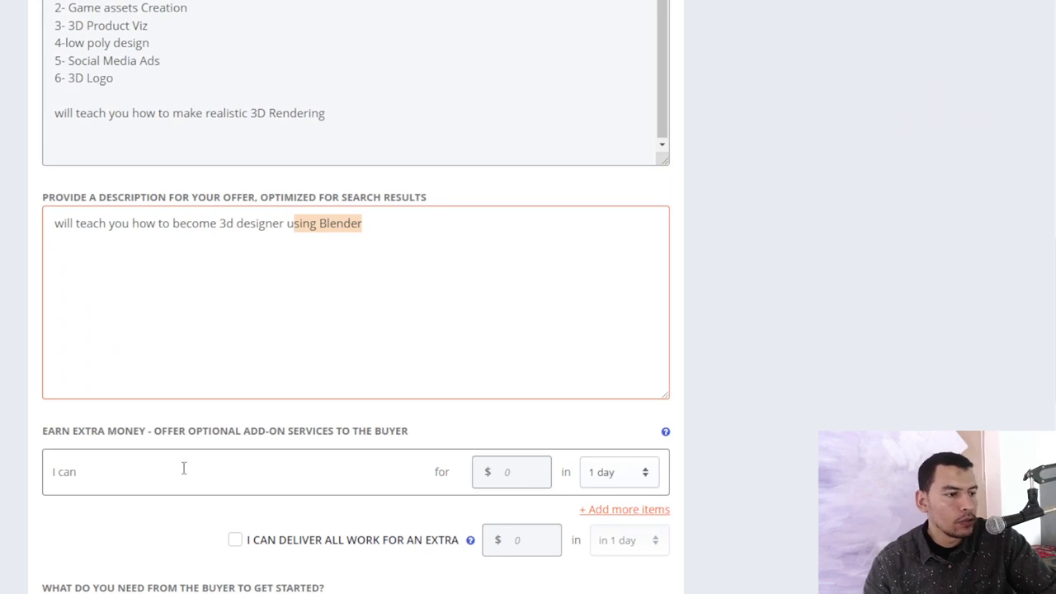
Offer a 1-hour Zoom training session add-on priced at $10
click(266, 468)
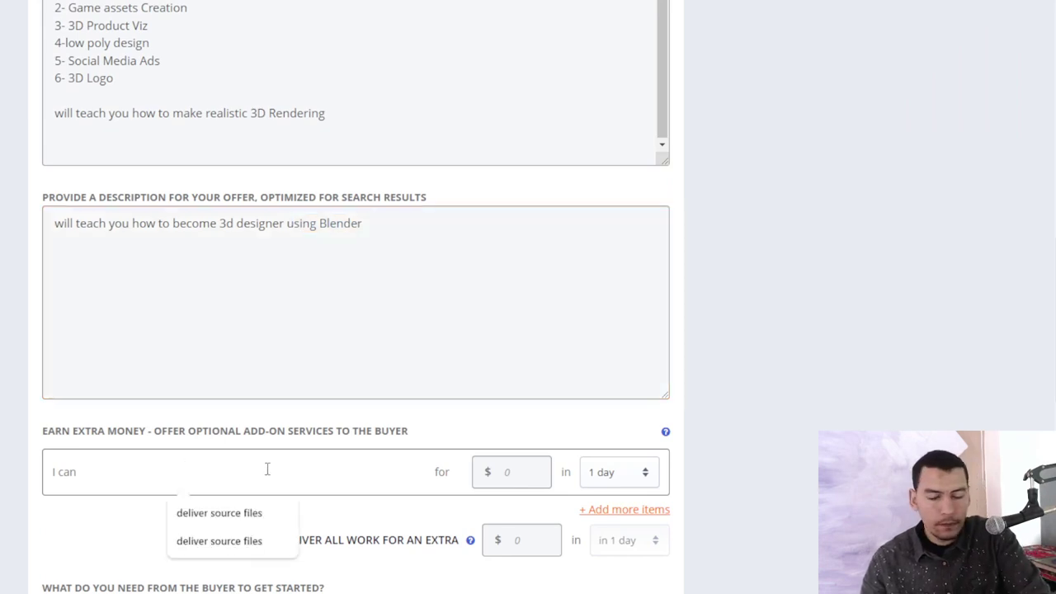
text(d)
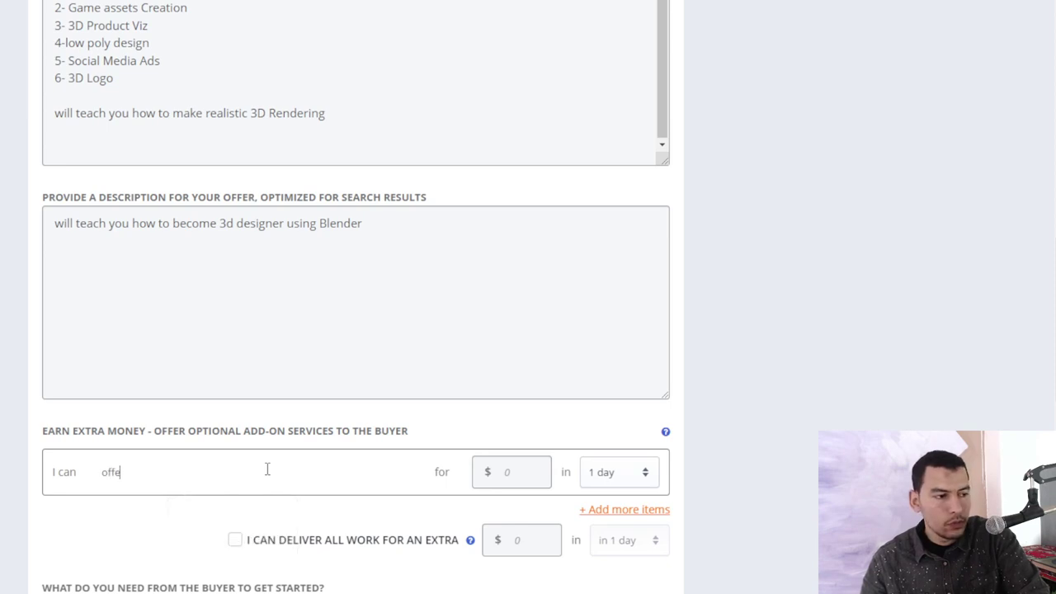
text( 1 hour)
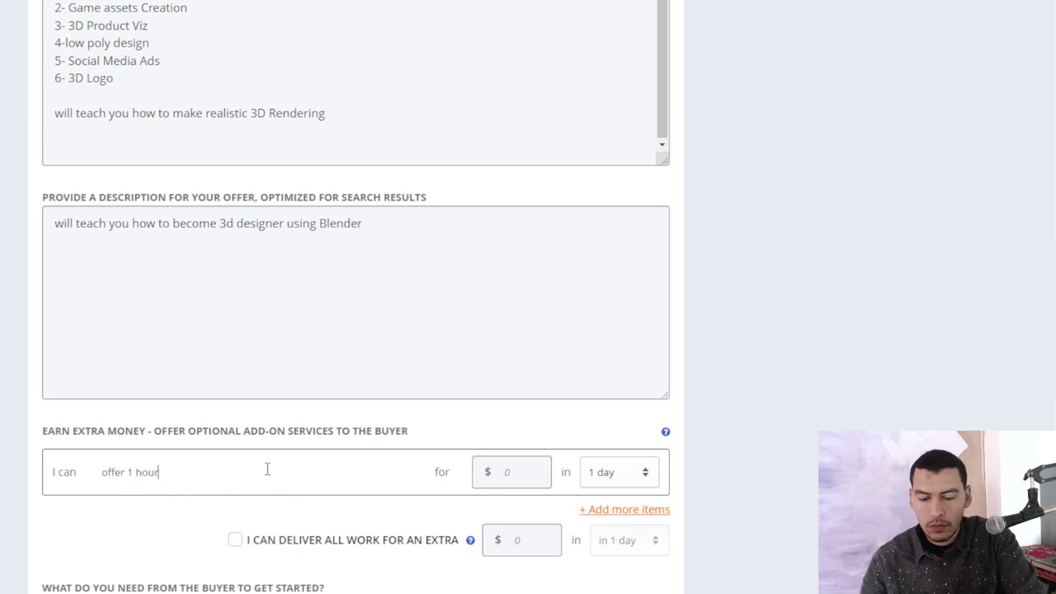
text( training seesion on)
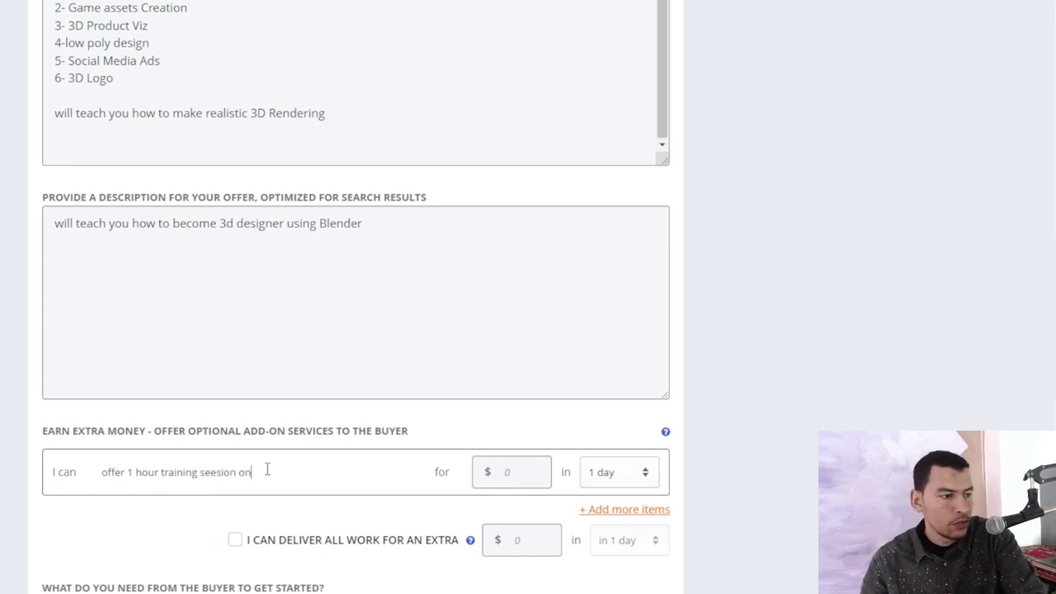
text( oom)
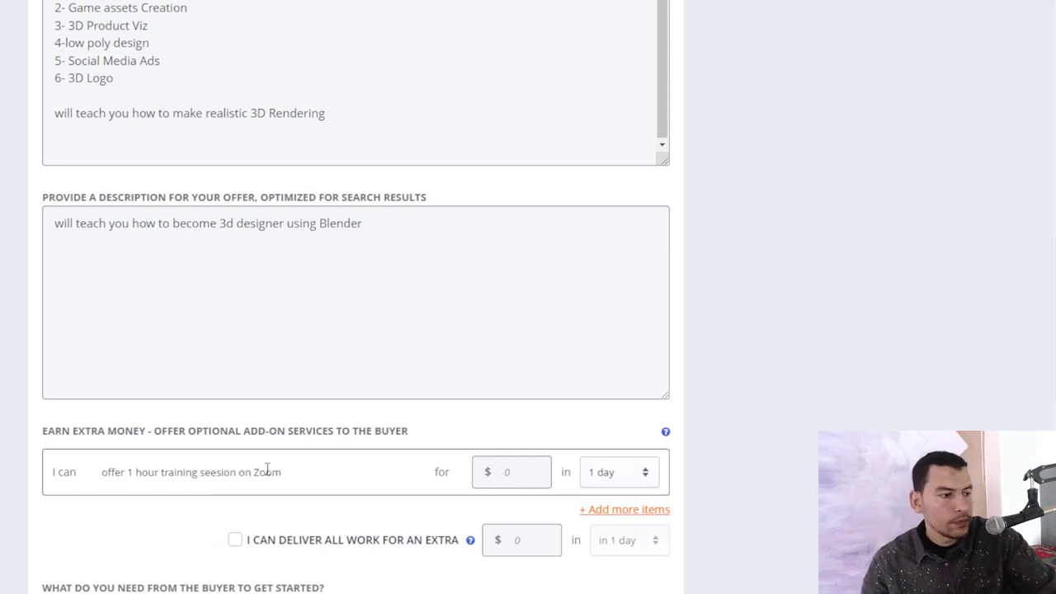
click(509, 474)
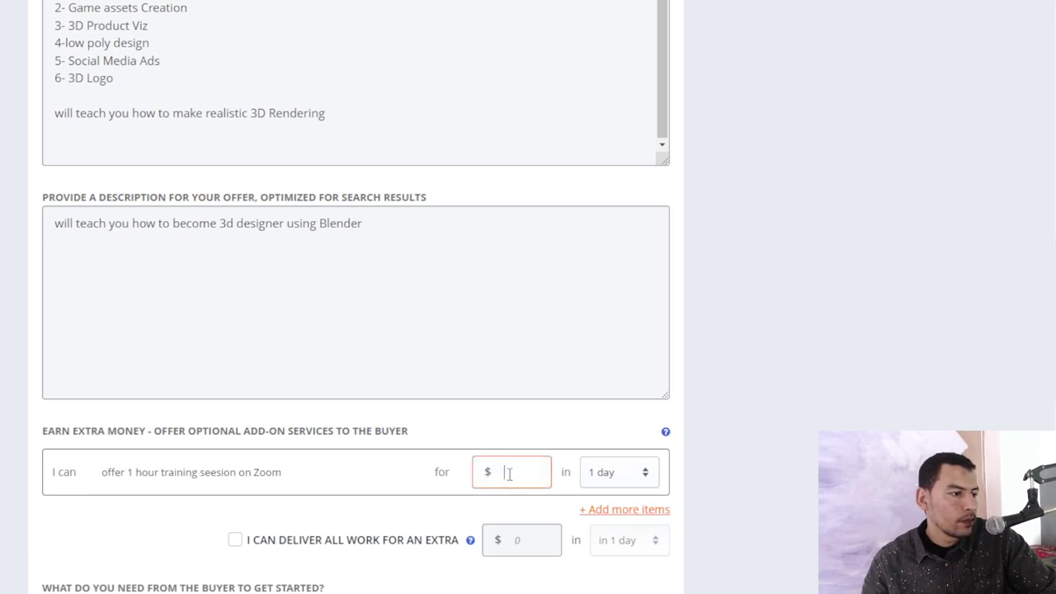
text(10)
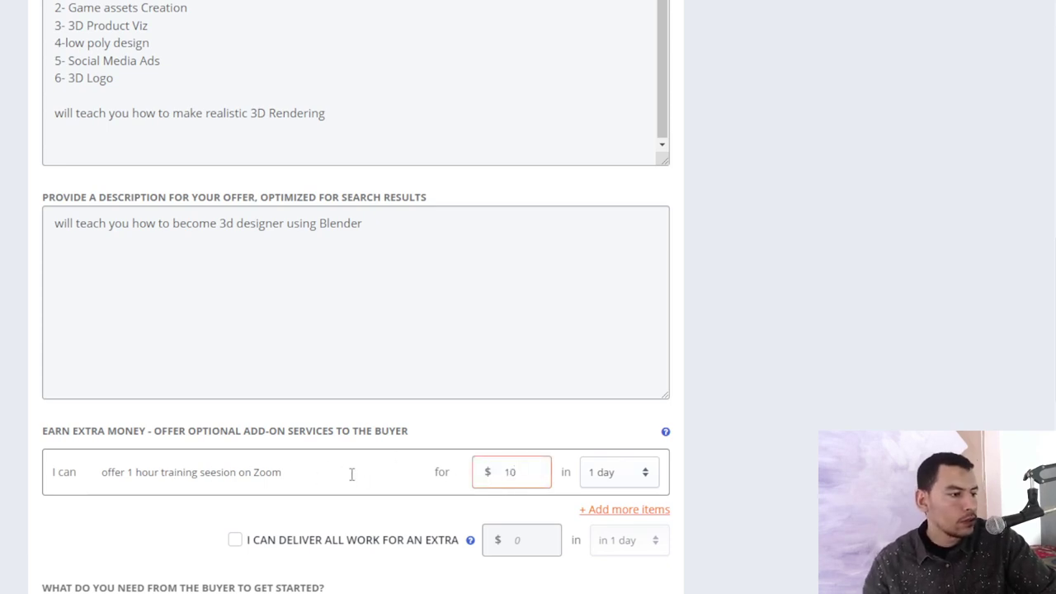
Tick the delivery-time confirmation checkbox
scroll(523, 427, down, 2)
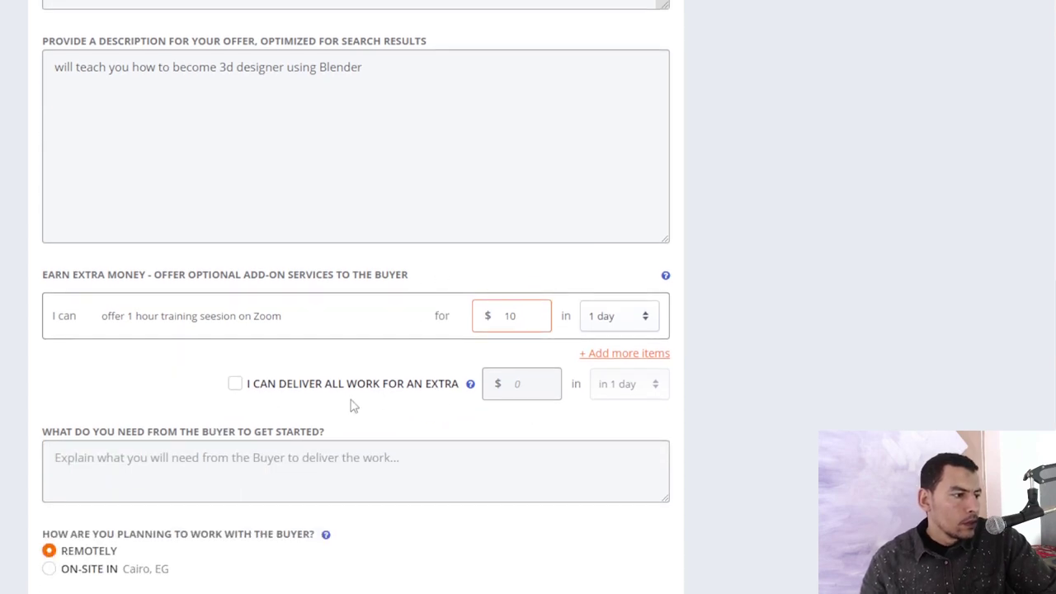
scroll(318, 408, down, 1)
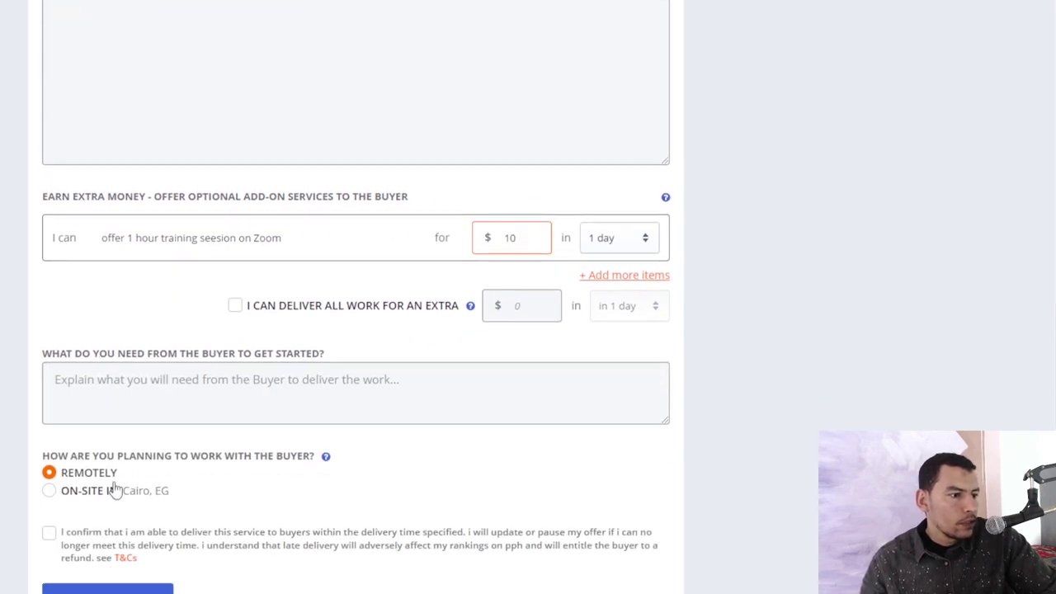
click(56, 535)
click(58, 536)
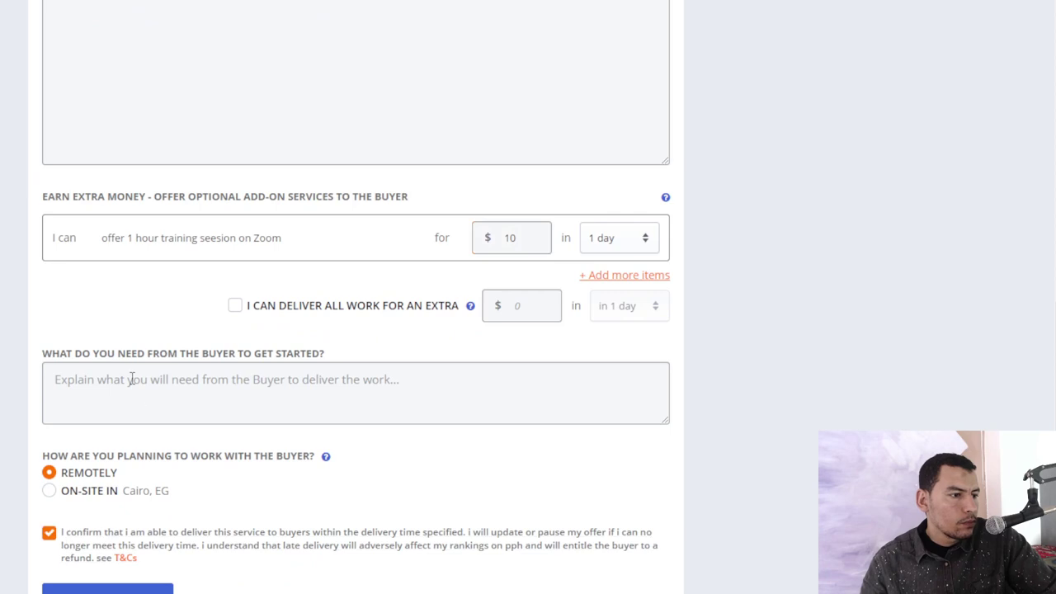
click(146, 380)
text(let)
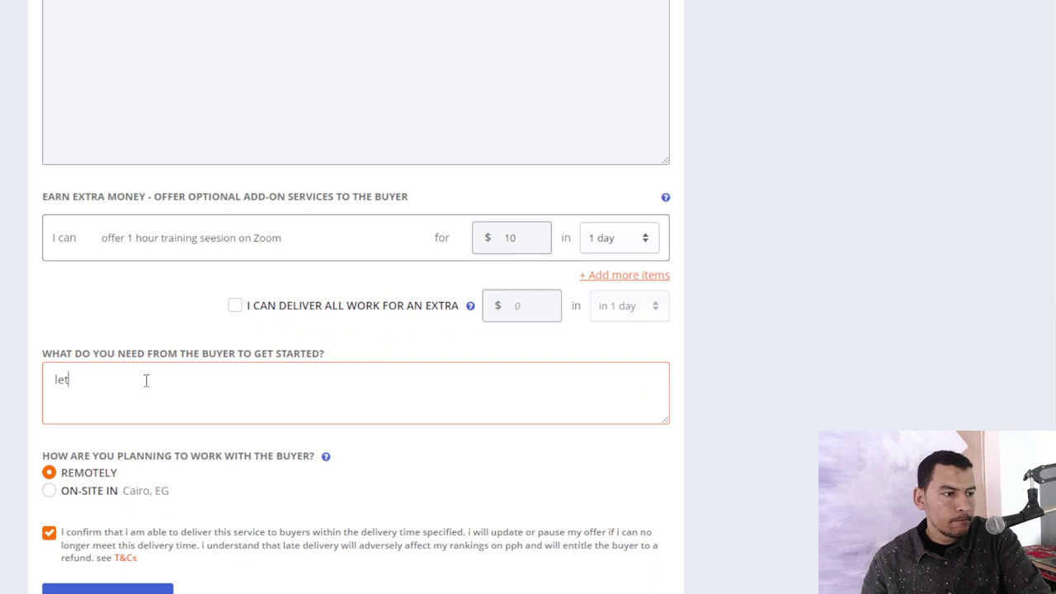
Ask buyers which topics they'd like to learn next month, then check the attached images
text(me know wh)
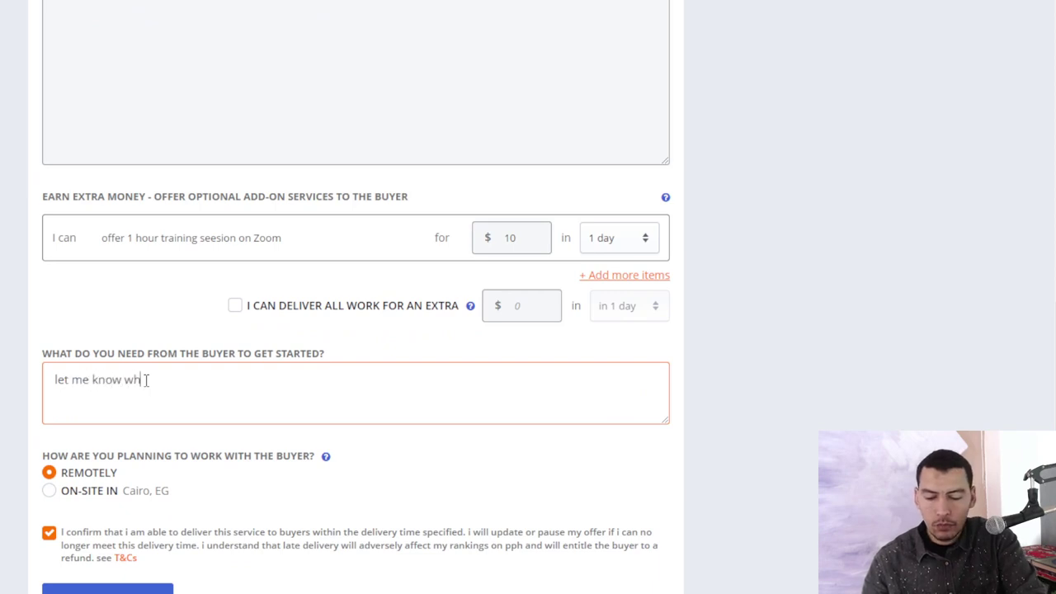
text(ich topics)
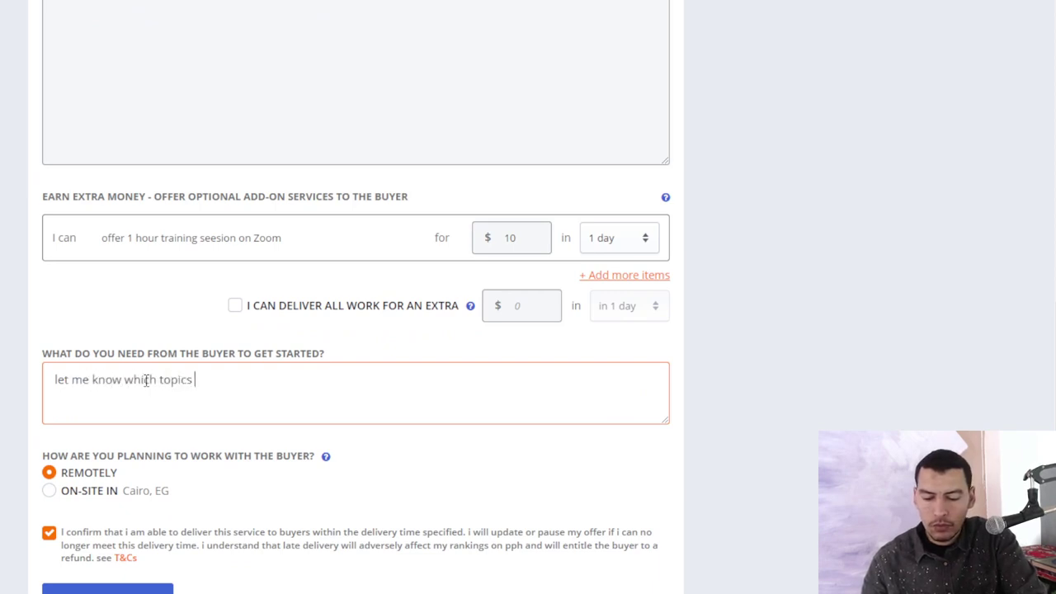
text( you would l)
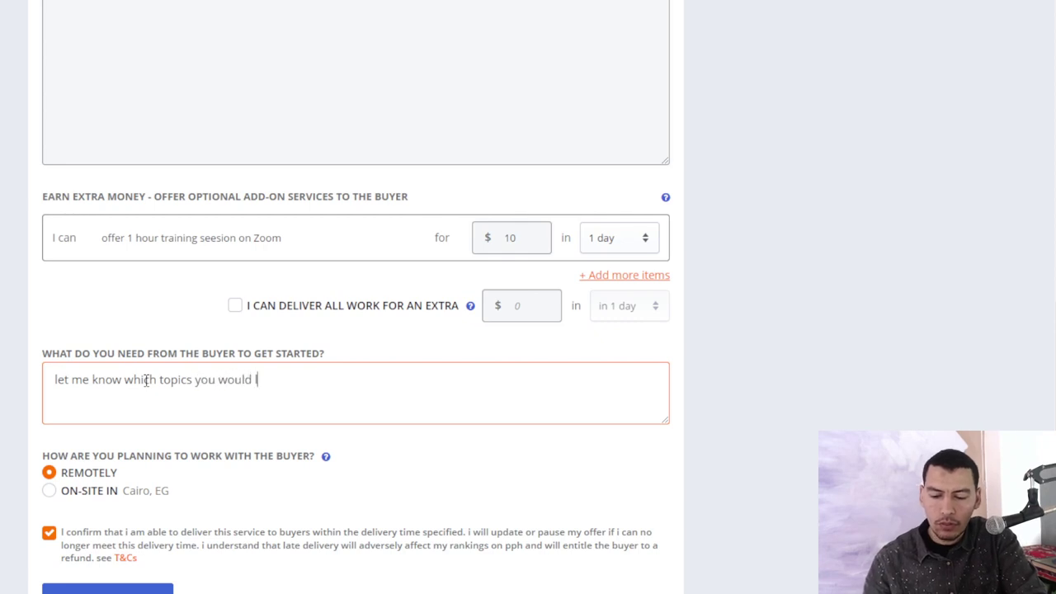
text(ike to learn in)
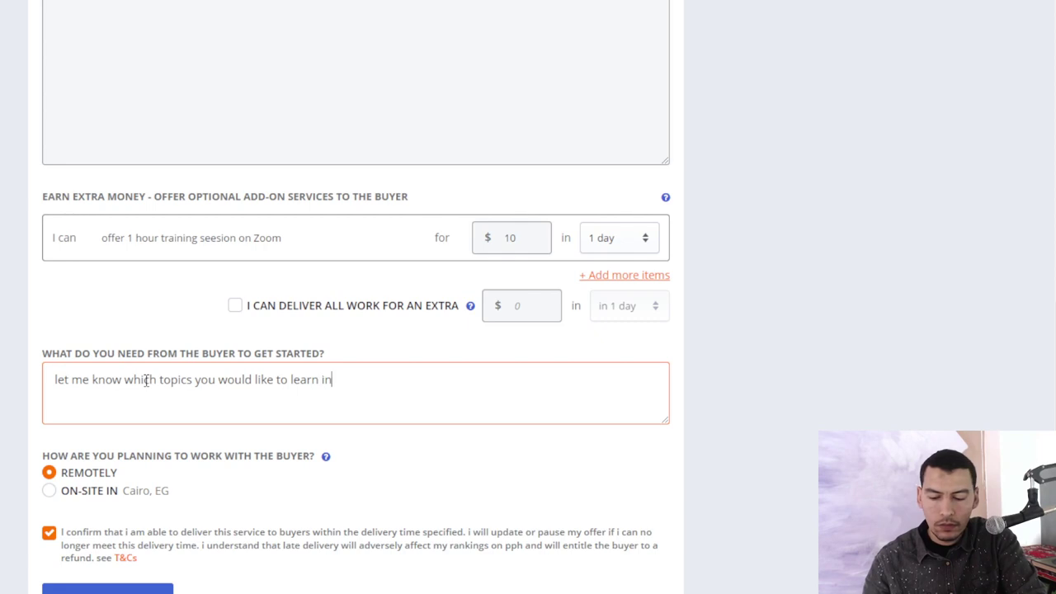
text( te next mo)
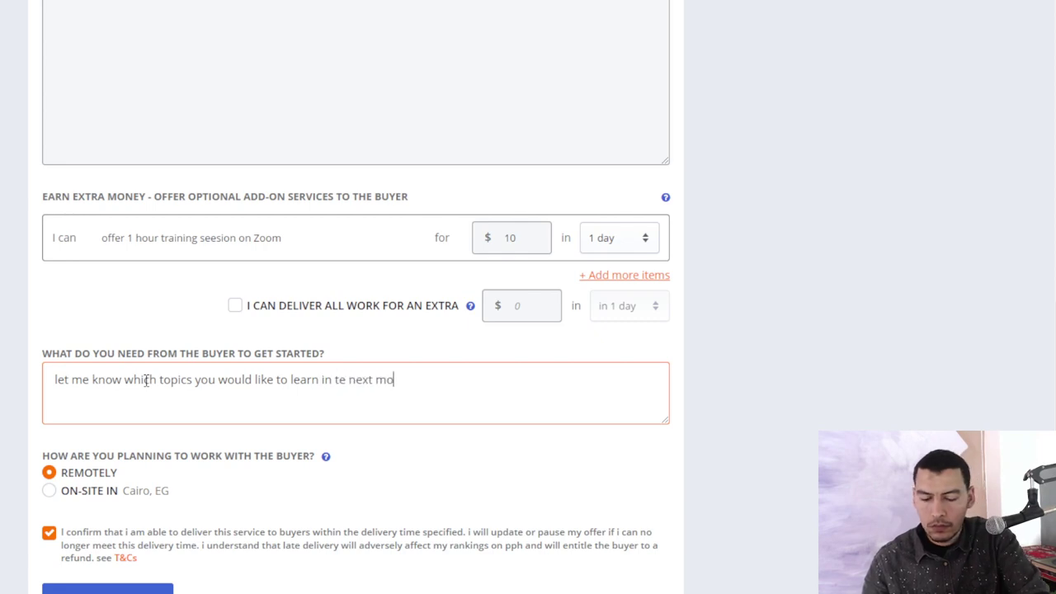
text(nth)
scroll(146, 379, up, 1)
scroll(146, 380, up, 7)
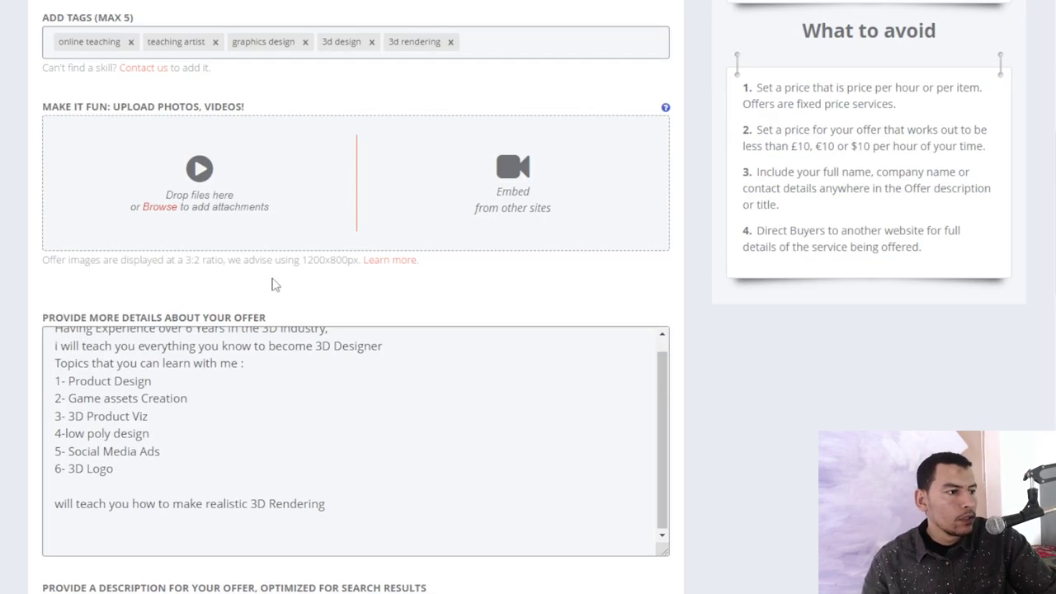
scroll(272, 283, down, 1)
scroll(211, 264, up, 2)
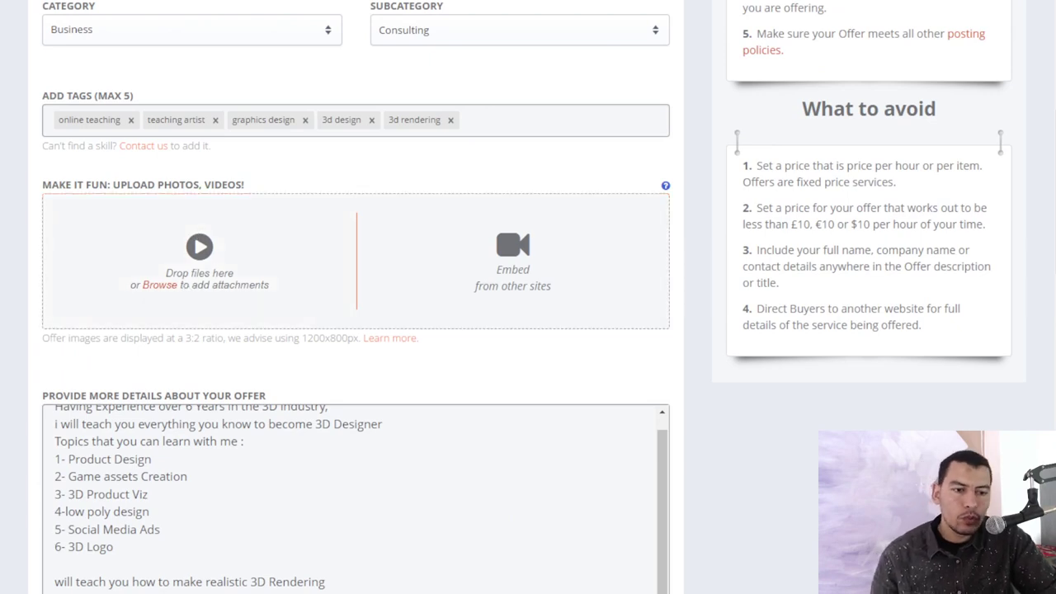
scroll(206, 330, down, 4)
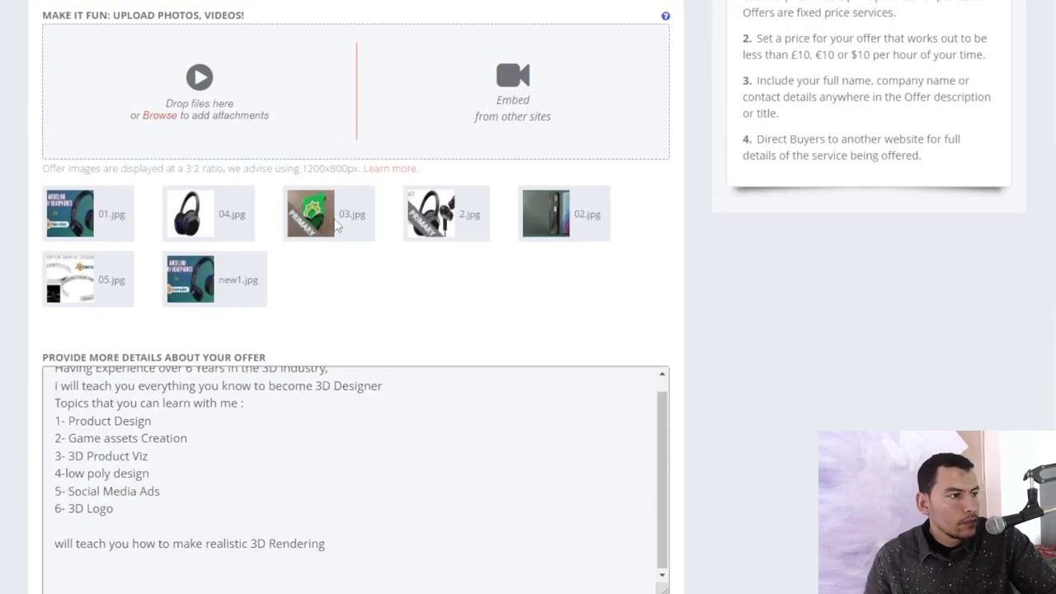
scroll(412, 405, down, 4)
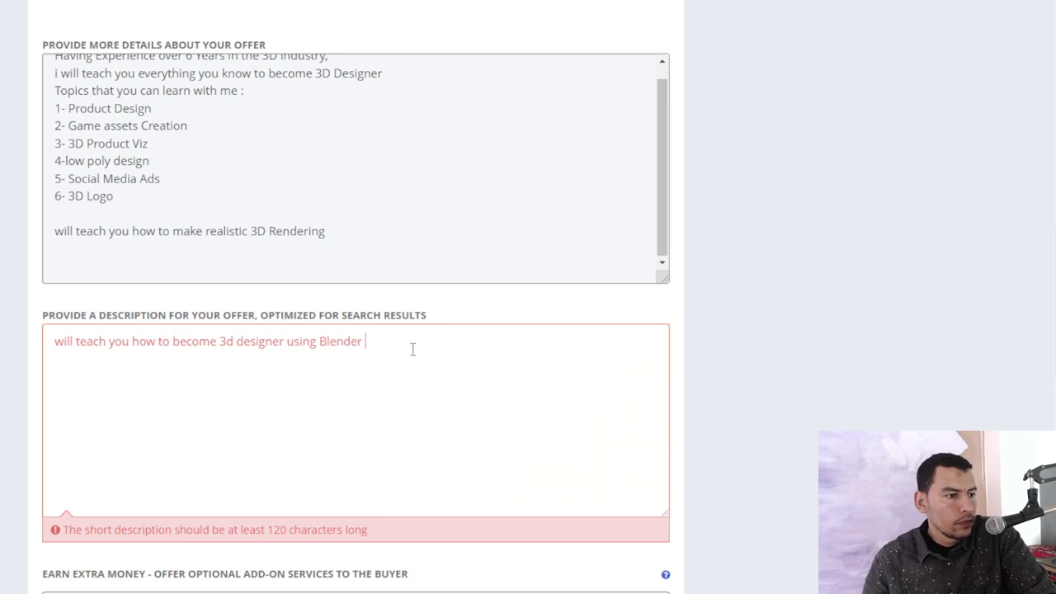
Extend the search description with Rhino and realistic Keyshot rendering, then test posting the offer
text(and)
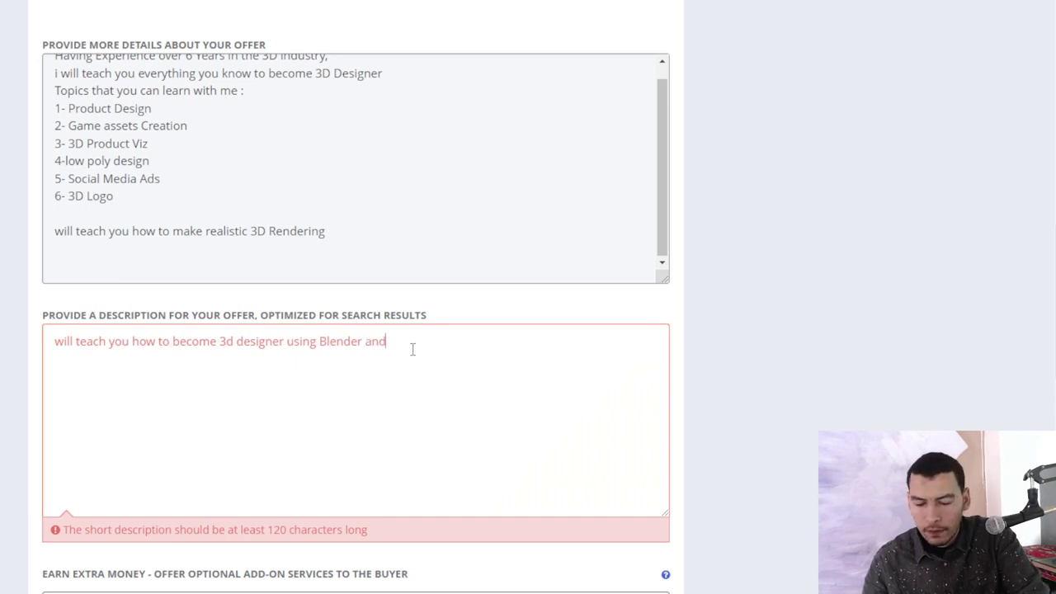
text( Rhino the)
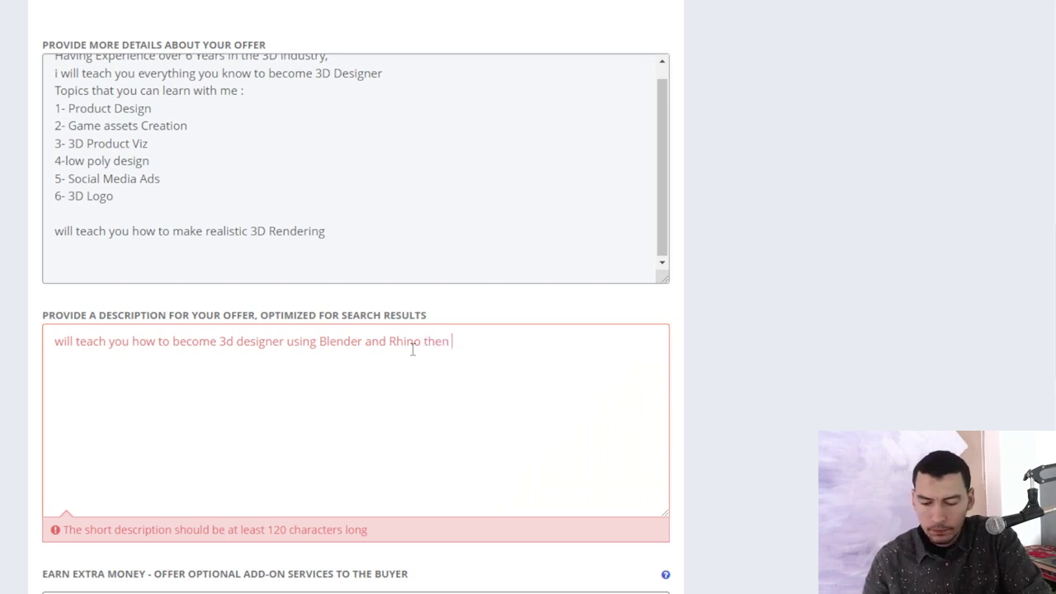
text(ndering )
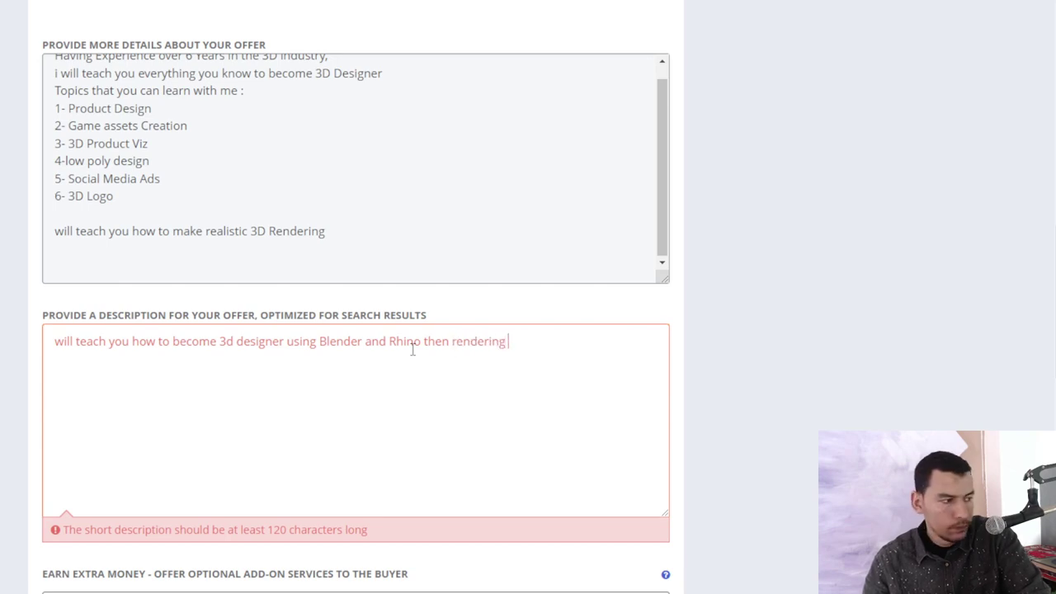
text(realistic artwork in Keyshot)
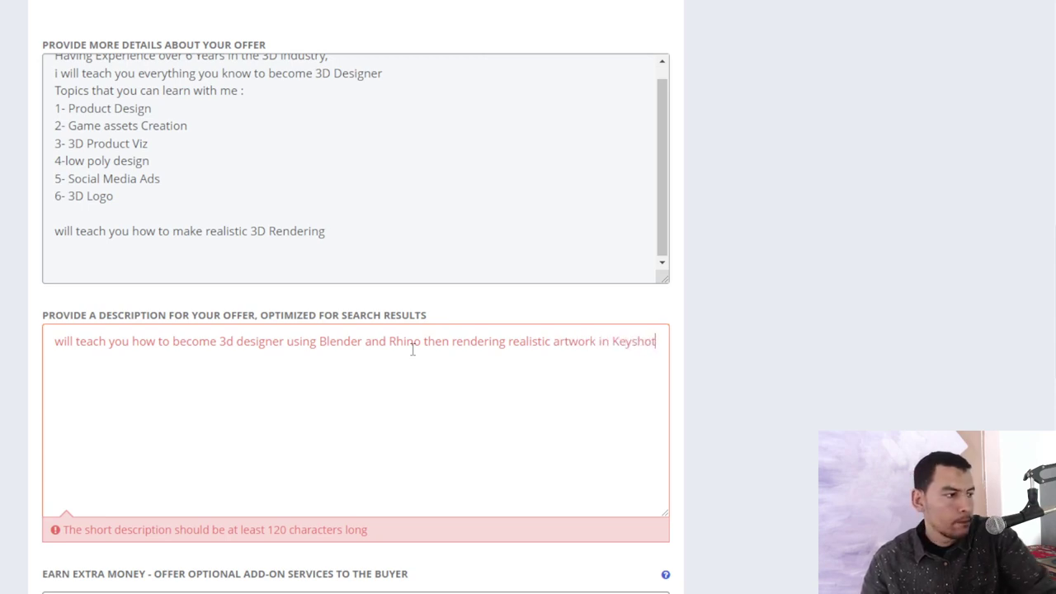
scroll(413, 363, down, 3)
scroll(412, 367, down, 7)
click(115, 183)
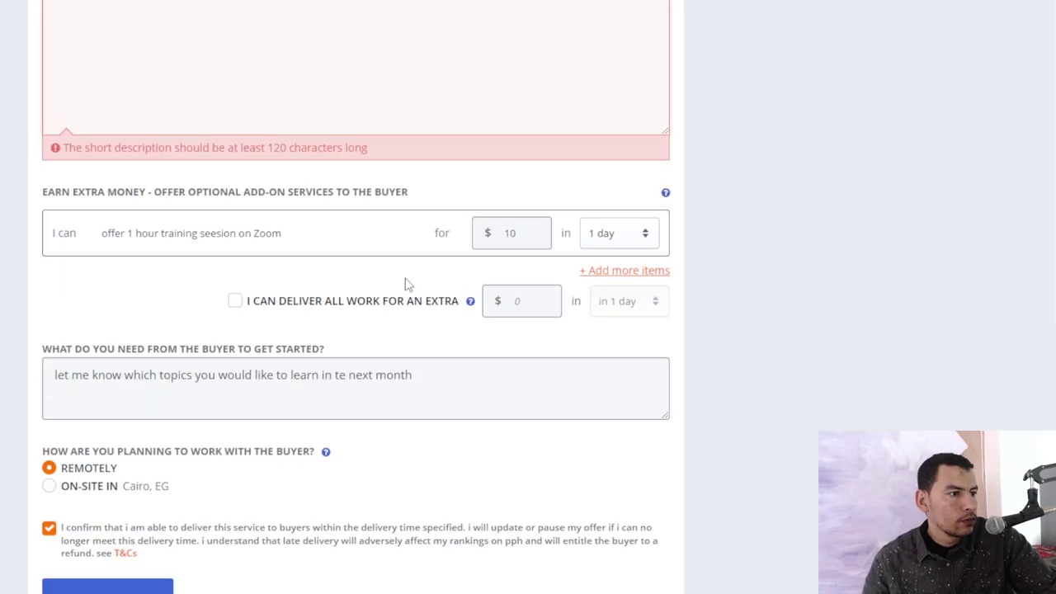
click(655, 270)
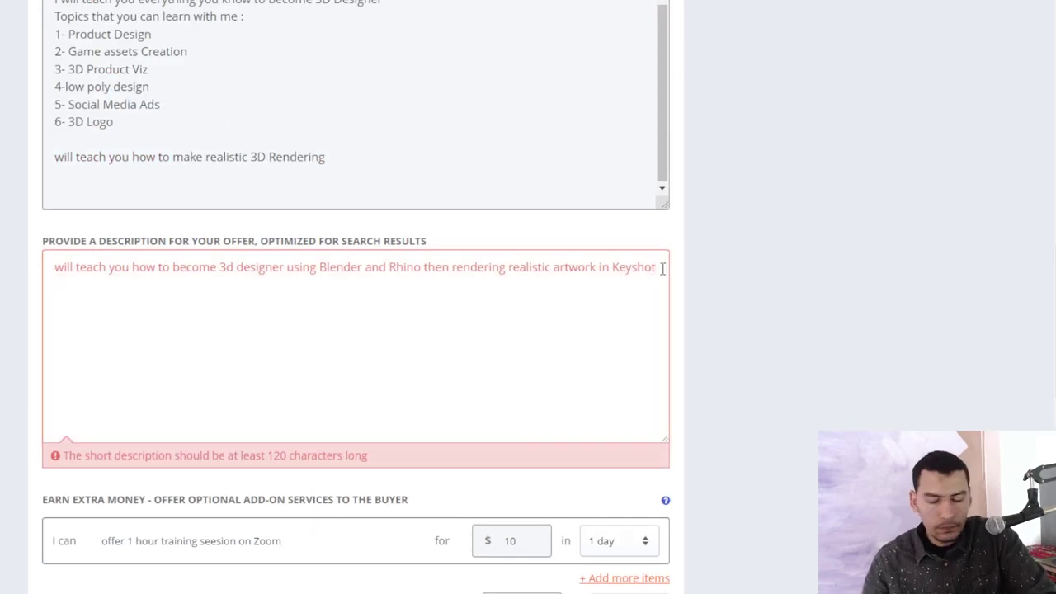
Append ', also how to make 3D Animations' to the search description
text(,)
key(Return)
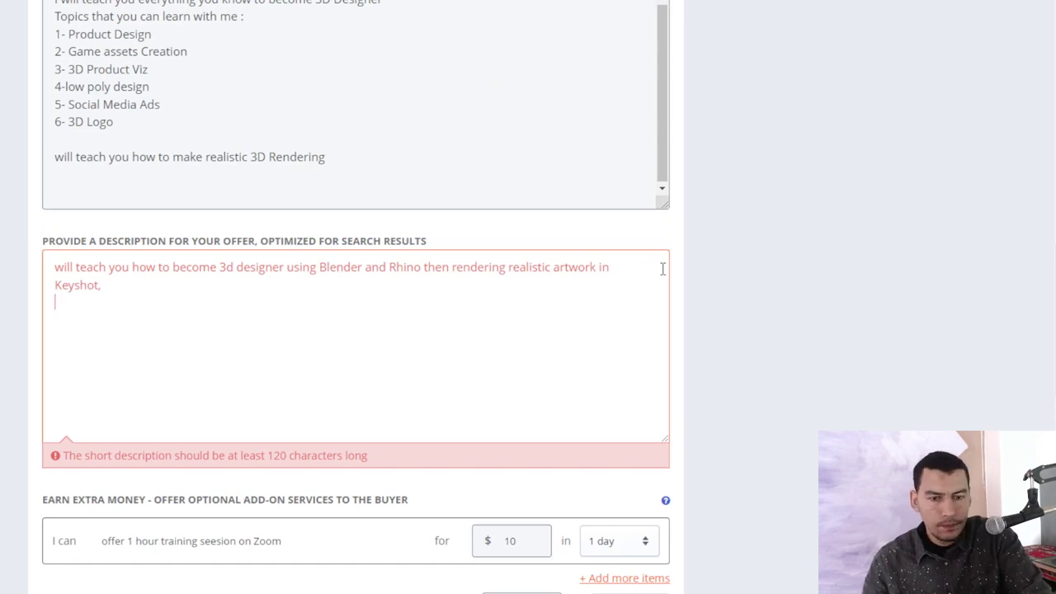
text(make)
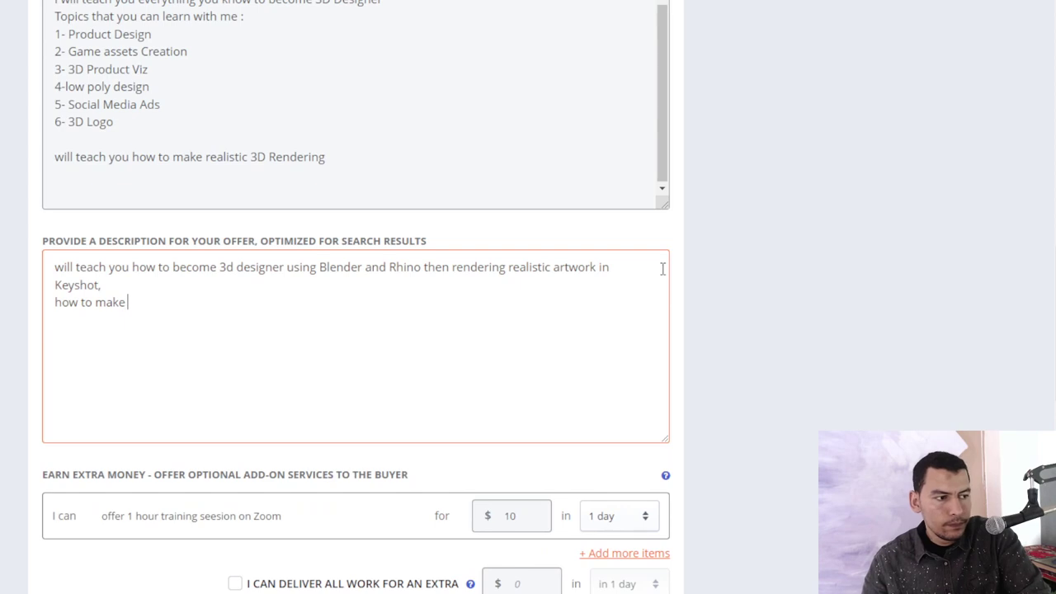
key(BackSpace)
key(BackSpace)
key(BackSpace)
text(also ho)
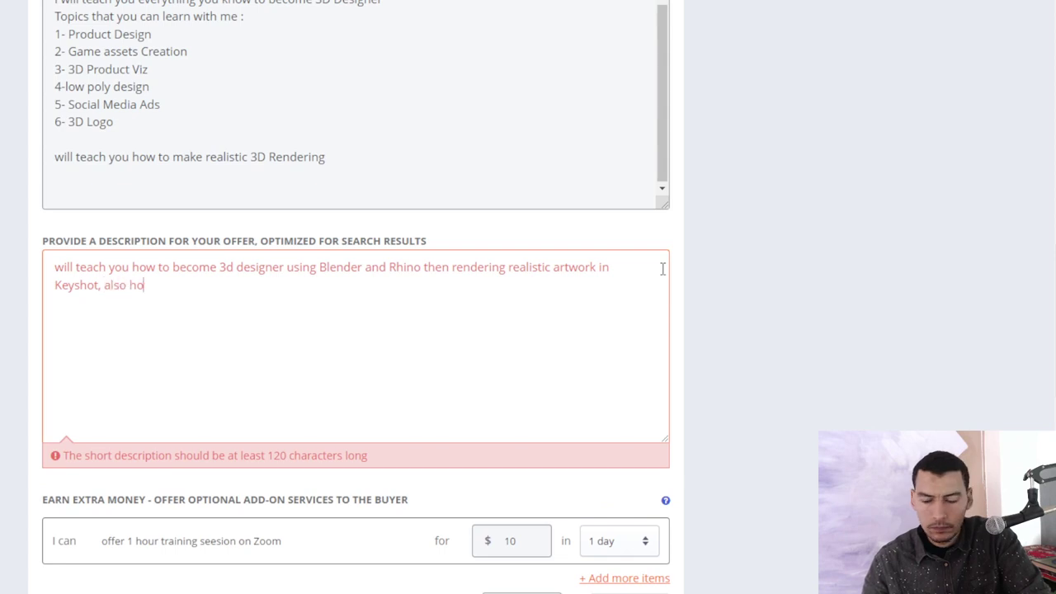
text(w to make3D)
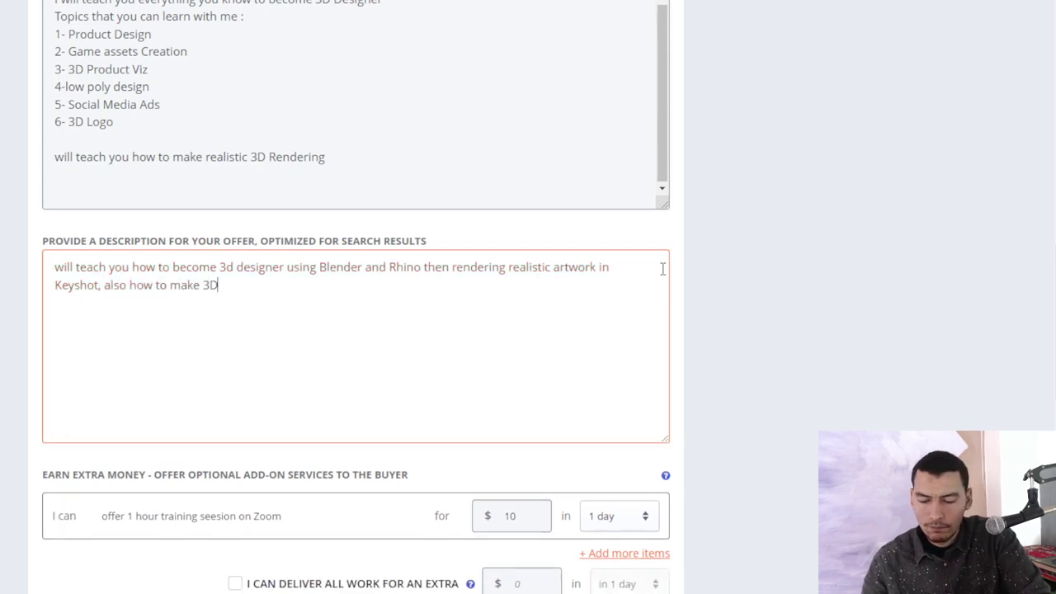
text( Animation)
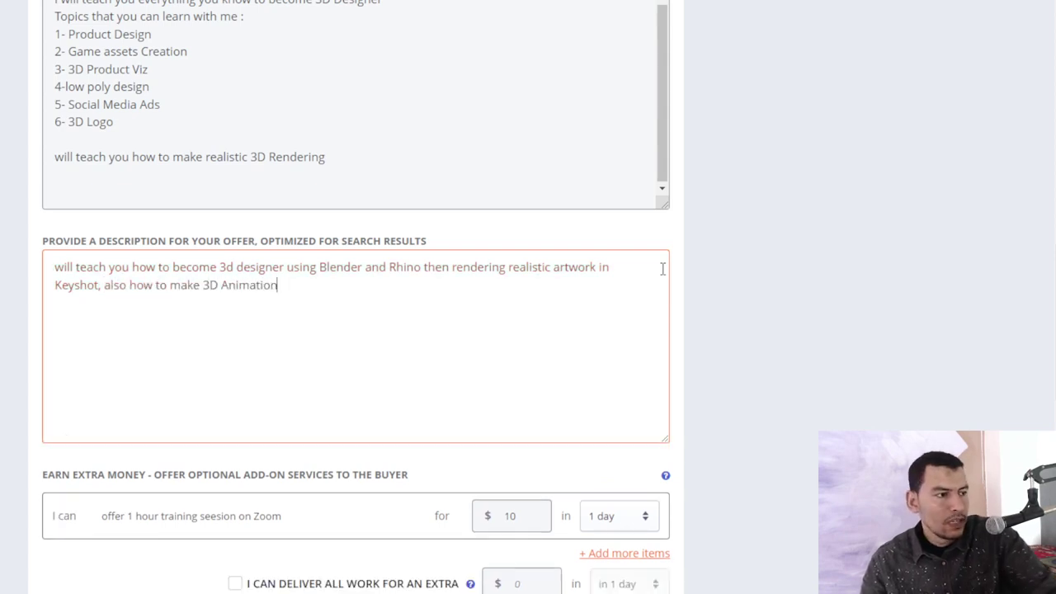
text(s)
scroll(349, 382, down, 5)
scroll(165, 289, down, 4)
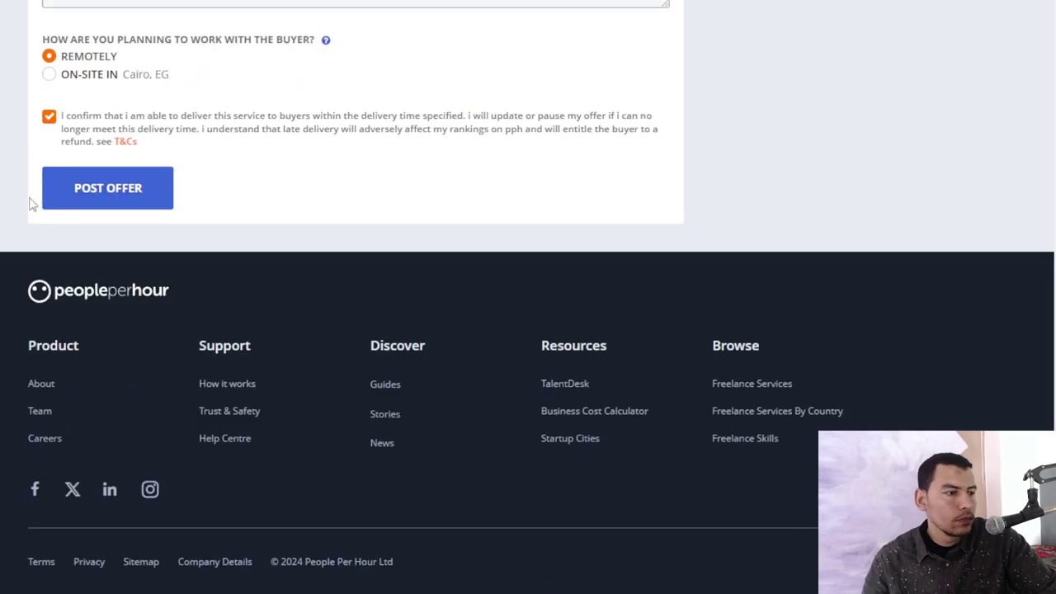
Post the 'teach you 3D Design in Blender' offer and review the Feature your Offer page
click(97, 196)
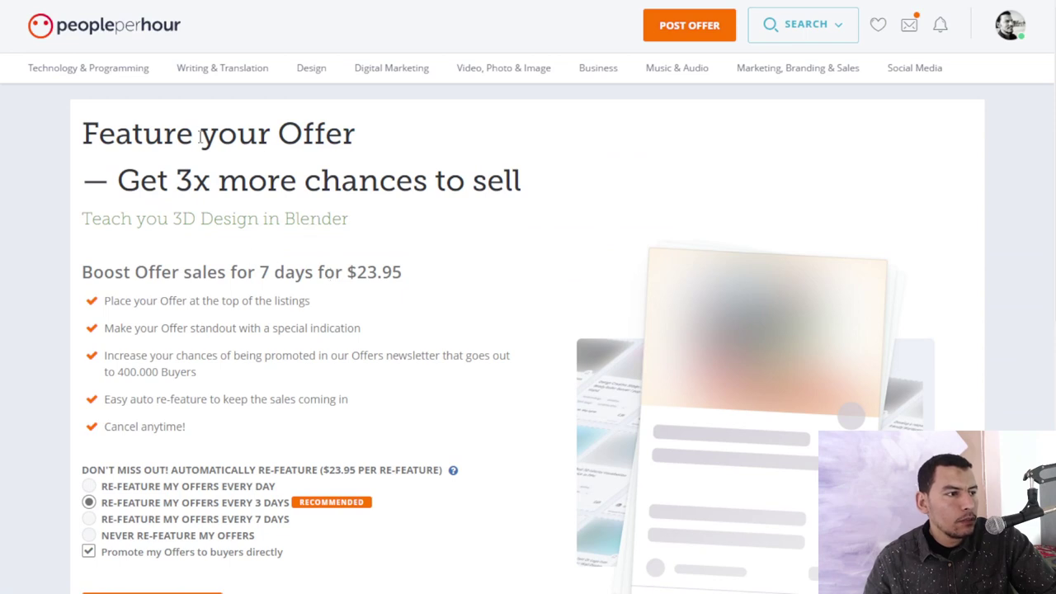
scroll(369, 329, down, 3)
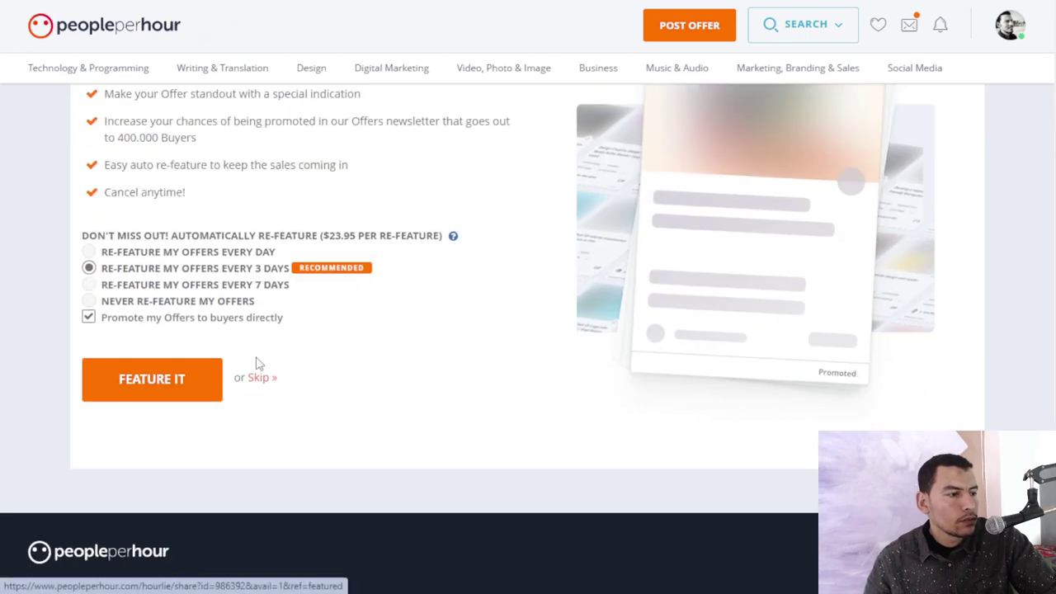
scroll(305, 320, up, 3)
scroll(416, 363, down, 1)
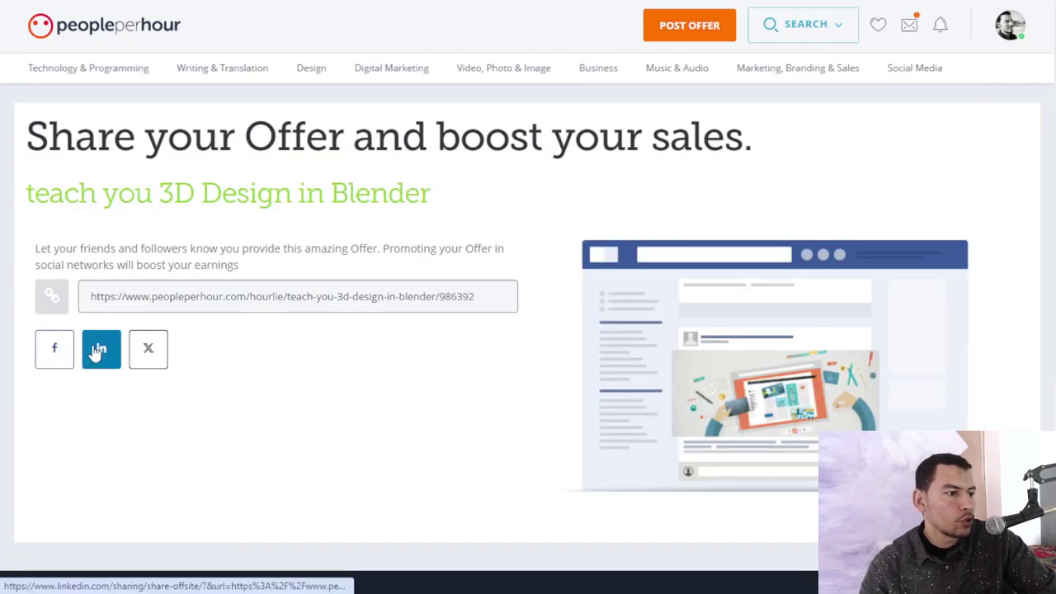
Navigate from the share page to the Freelance Jobs listing
click(165, 352)
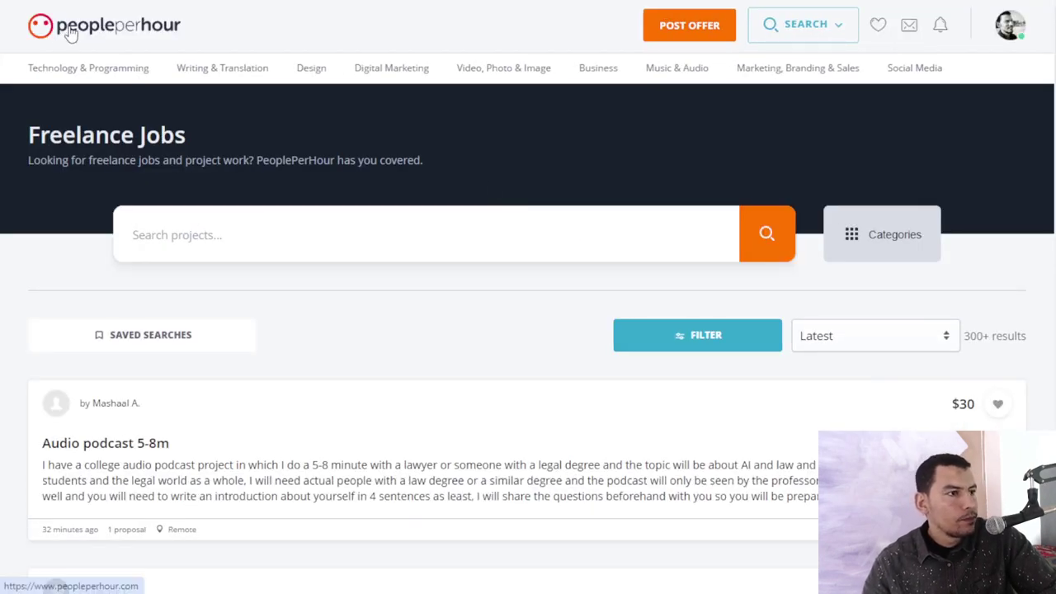
Search the jobs for 'Video Editing' from the account dashboard
click(71, 31)
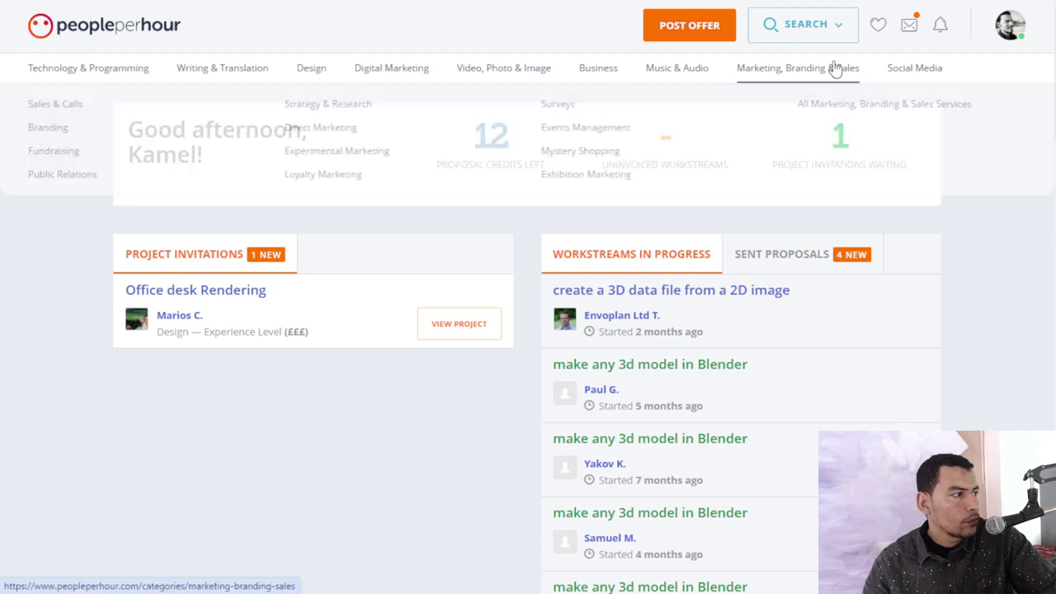
click(821, 35)
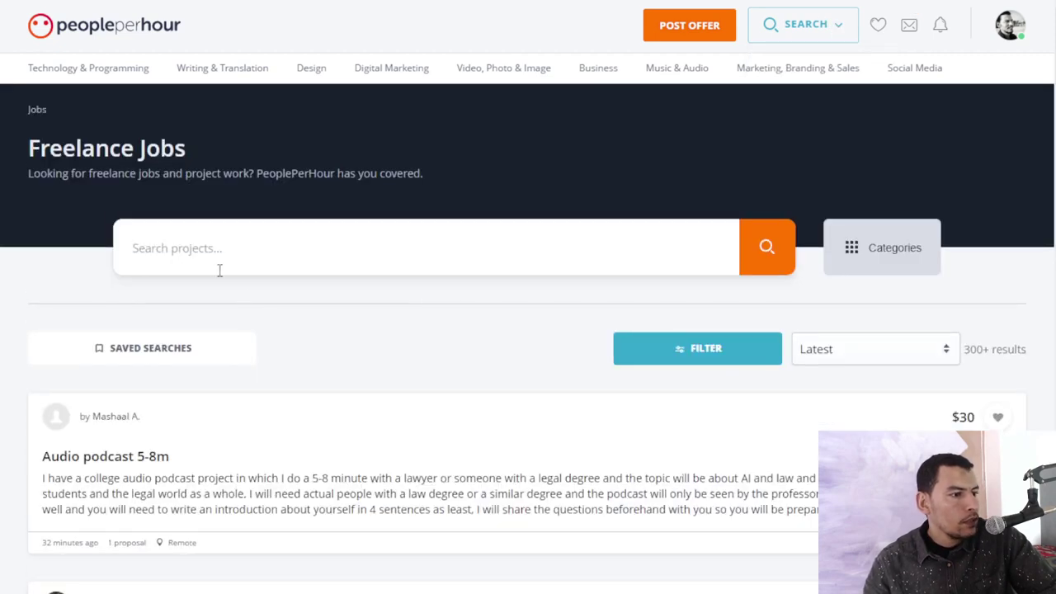
text(Vi)
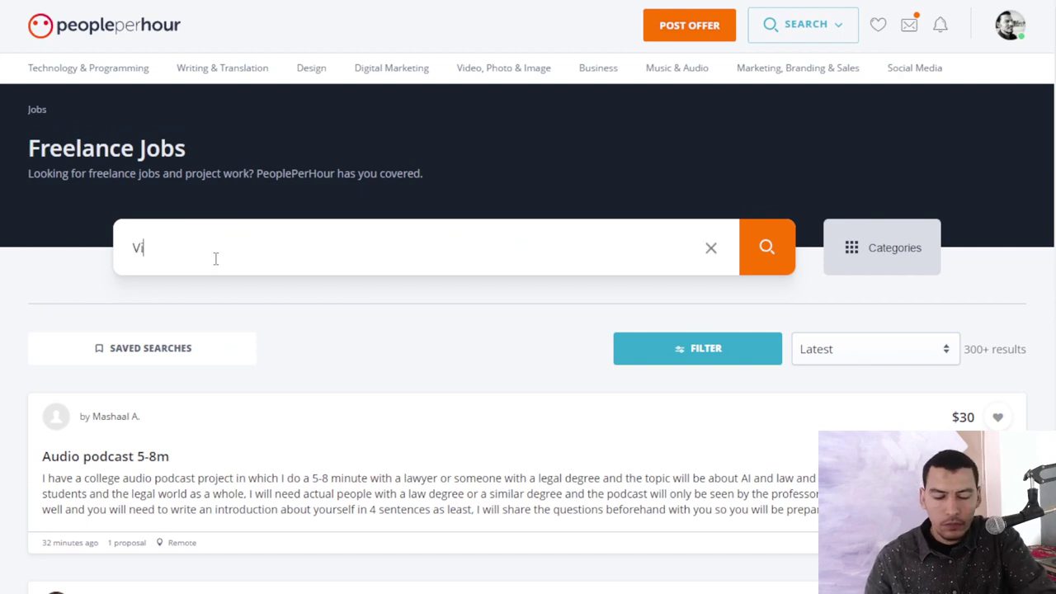
text(deo Editing)
key(Return)
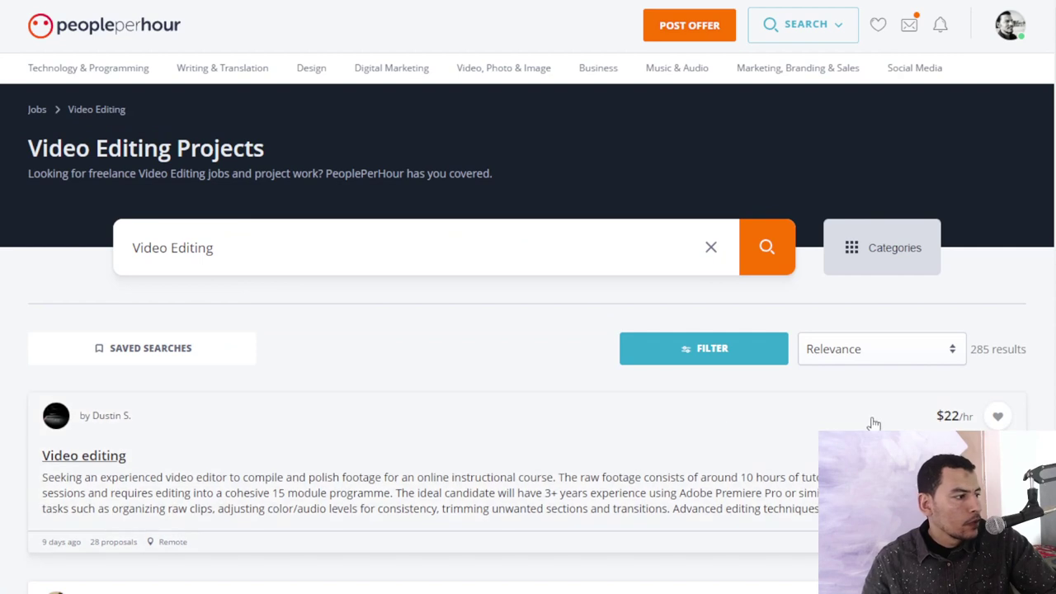
Open the Instagram Reels job in a new tab and scroll down to the Video Editor for TikTok post
scroll(407, 388, down, 4)
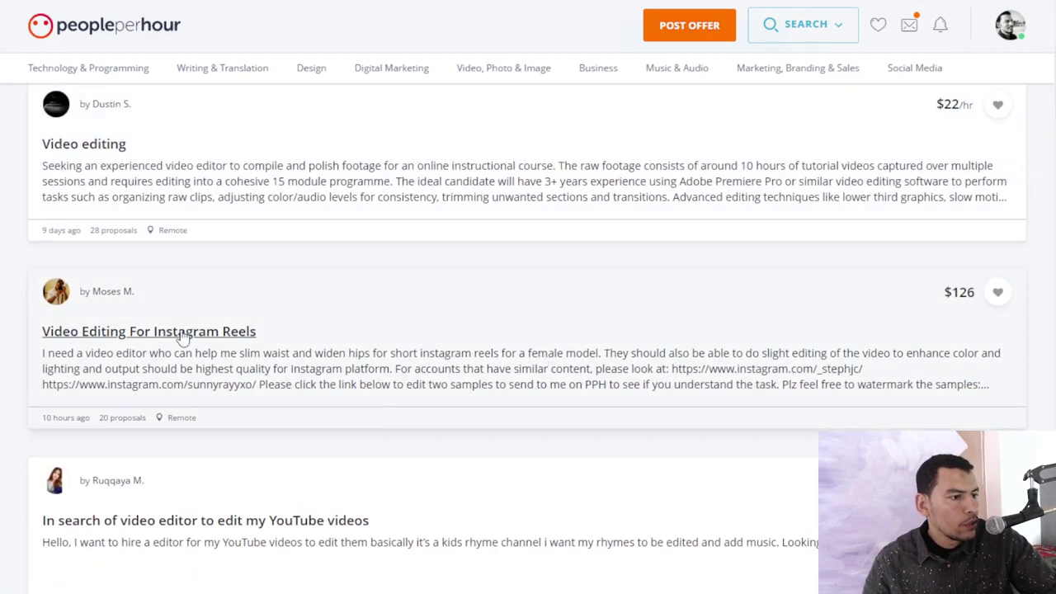
right_click(153, 331)
click(252, 145)
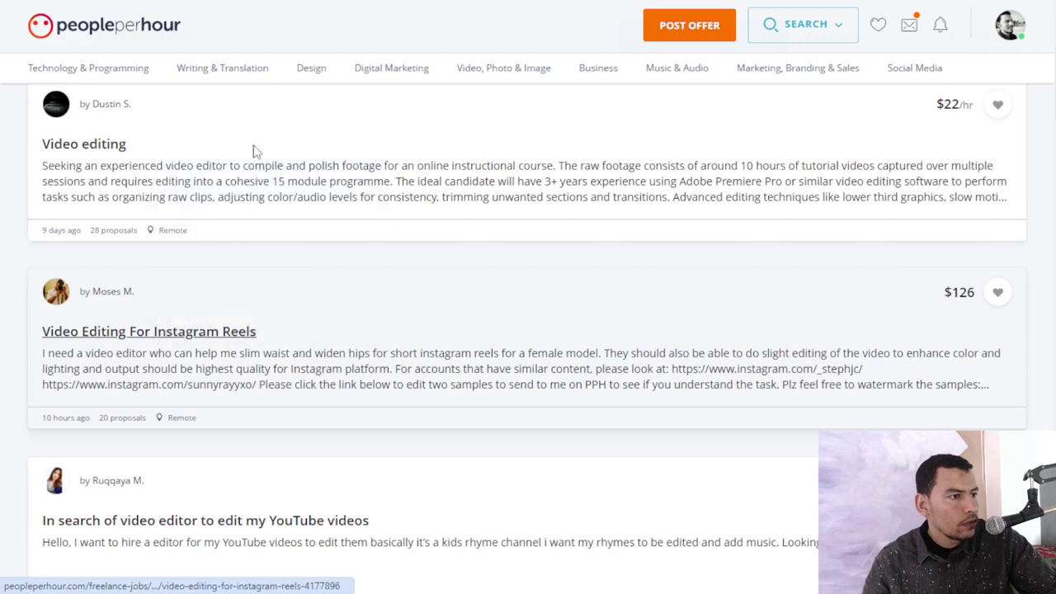
scroll(261, 338, down, 1)
scroll(261, 338, down, 1)
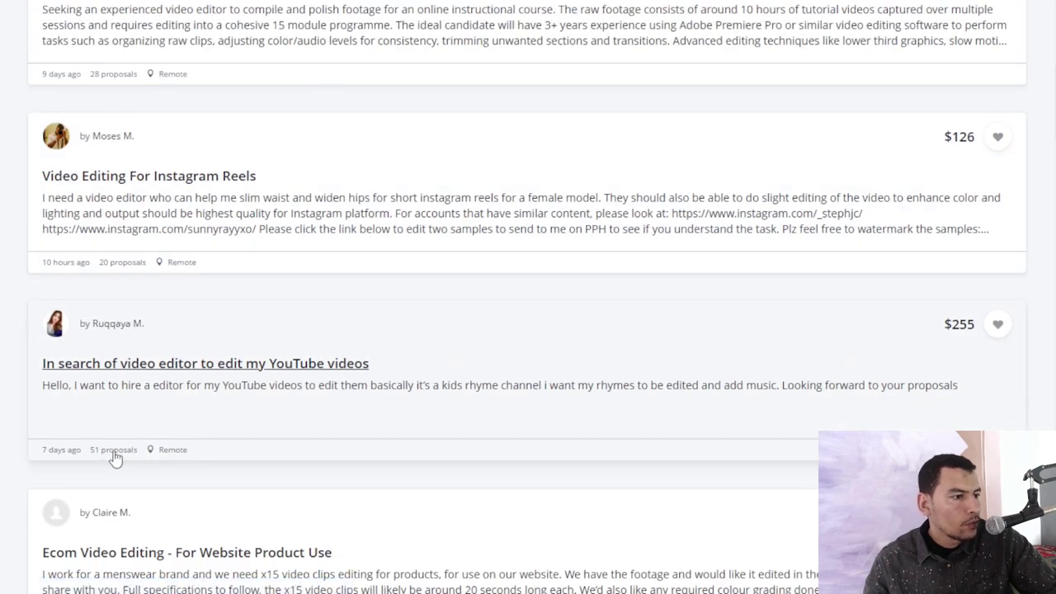
scroll(153, 438, up, 1)
scroll(193, 353, up, 1)
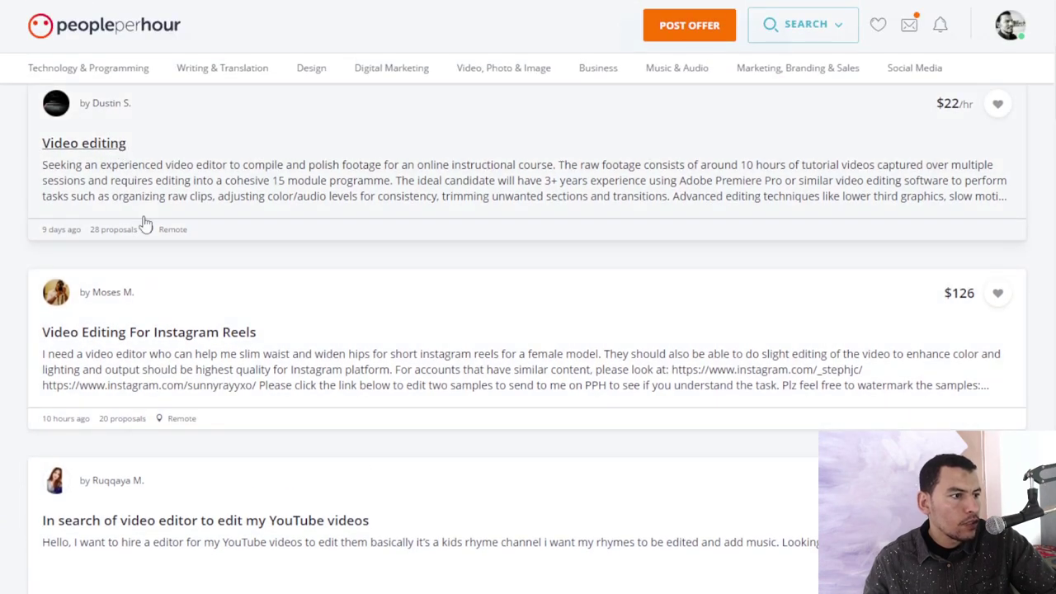
scroll(177, 396, down, 4)
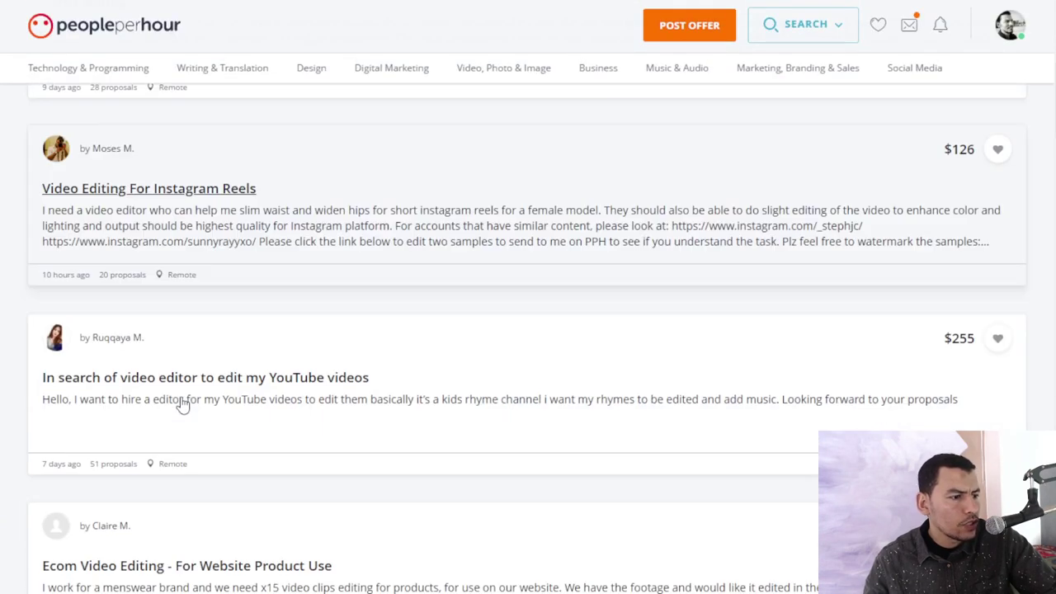
scroll(211, 402, down, 2)
scroll(191, 504, down, 2)
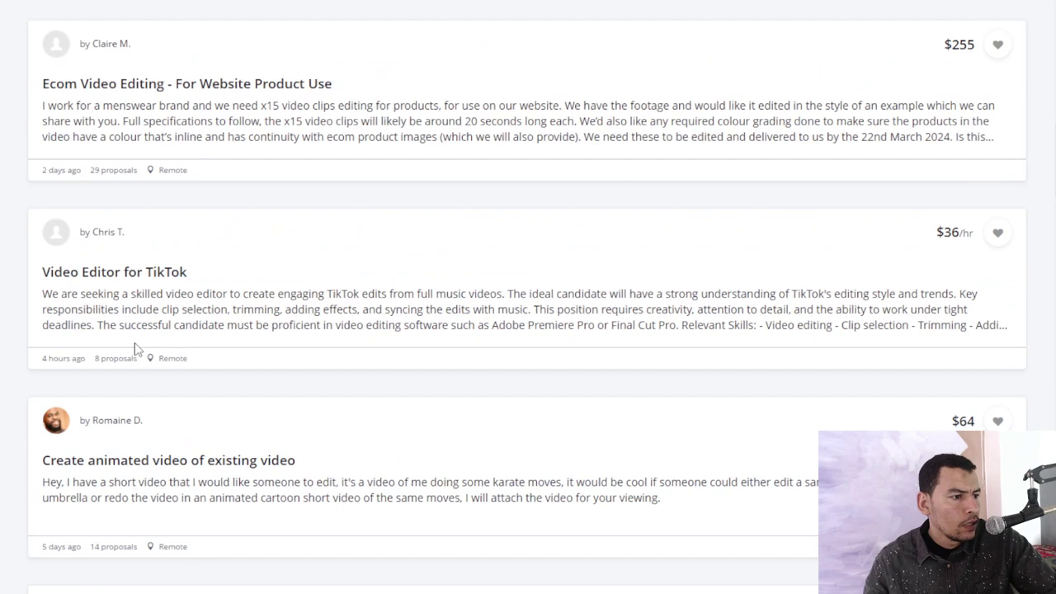
Open the Video Editor for TikTok job and read through its details
click(166, 275)
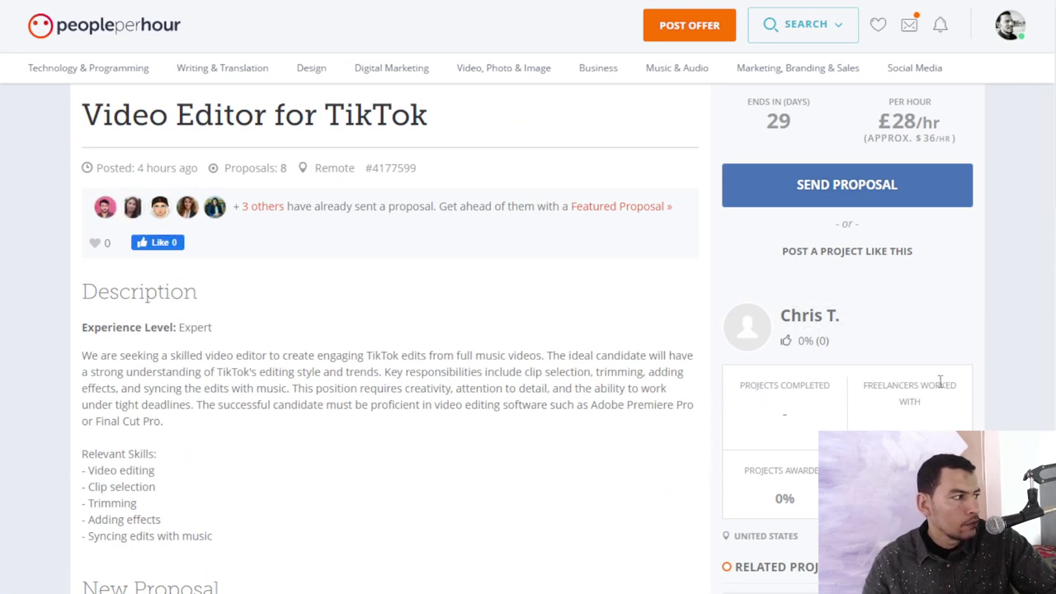
scroll(426, 347, down, 5)
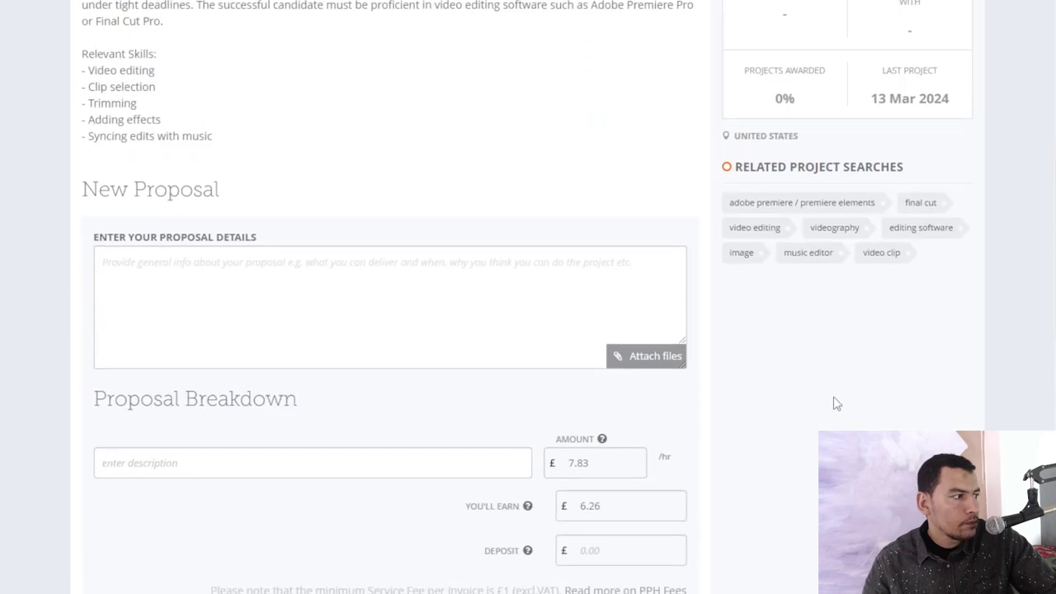
scroll(833, 403, up, 5)
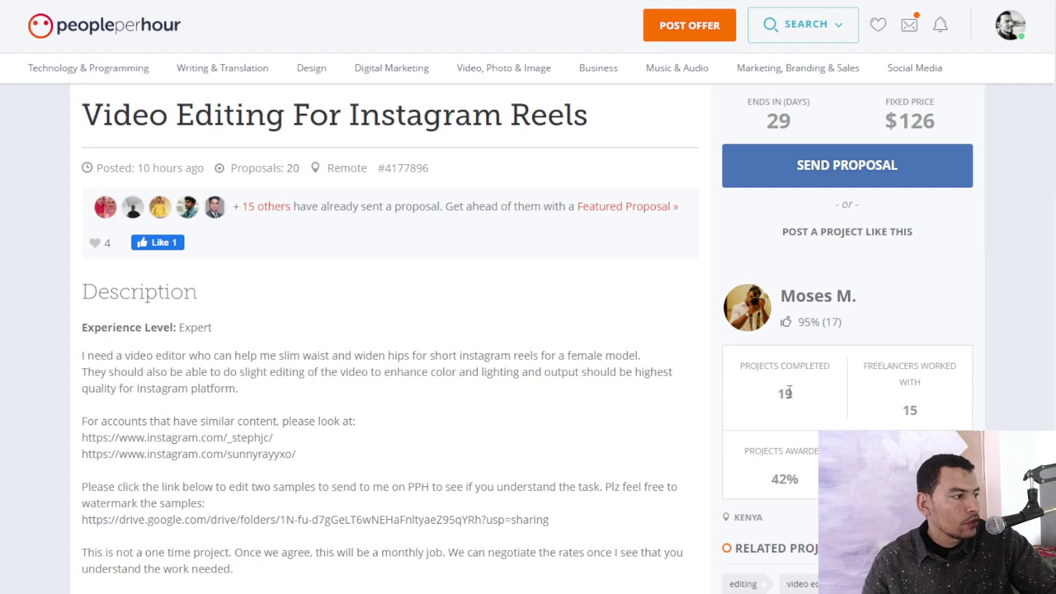
scroll(356, 402, down, 1)
scroll(488, 153, up, 1)
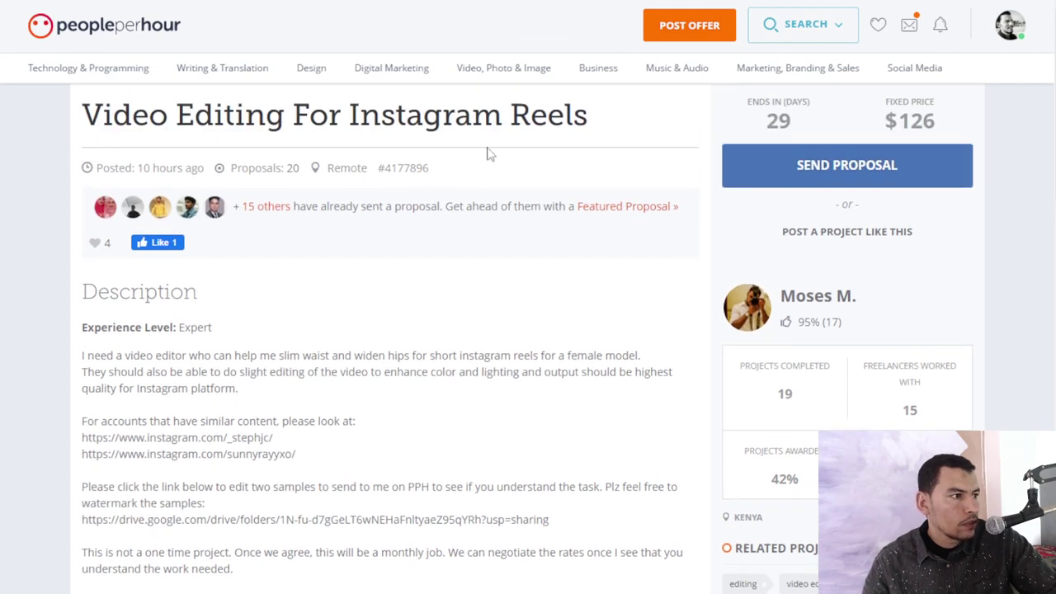
scroll(686, 405, down, 1)
scroll(430, 402, down, 2)
scroll(390, 399, up, 2)
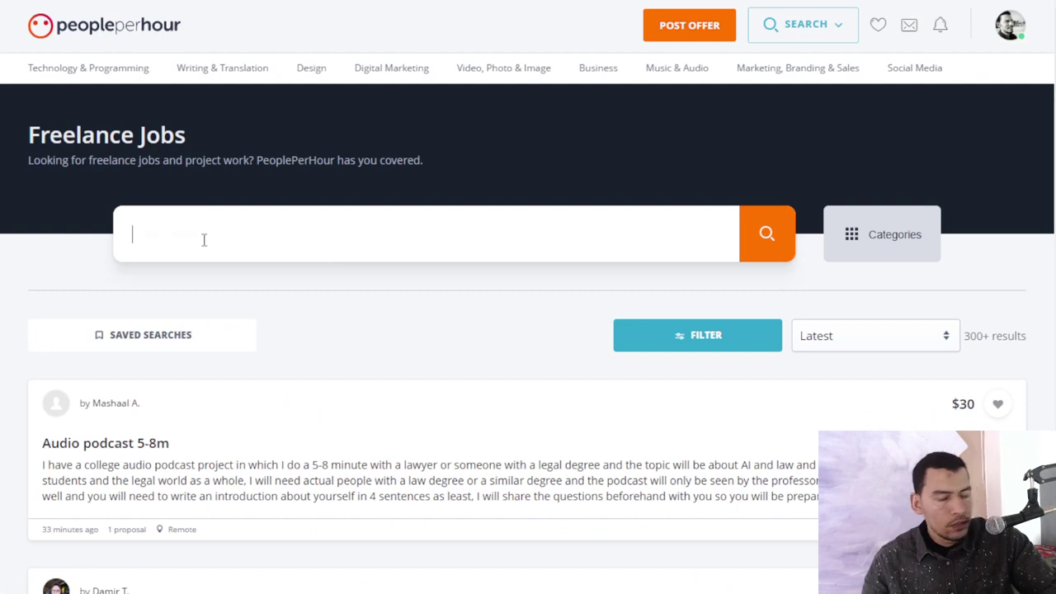
Search the freelance jobs for 'logo design' and skim the first results
text(logo d)
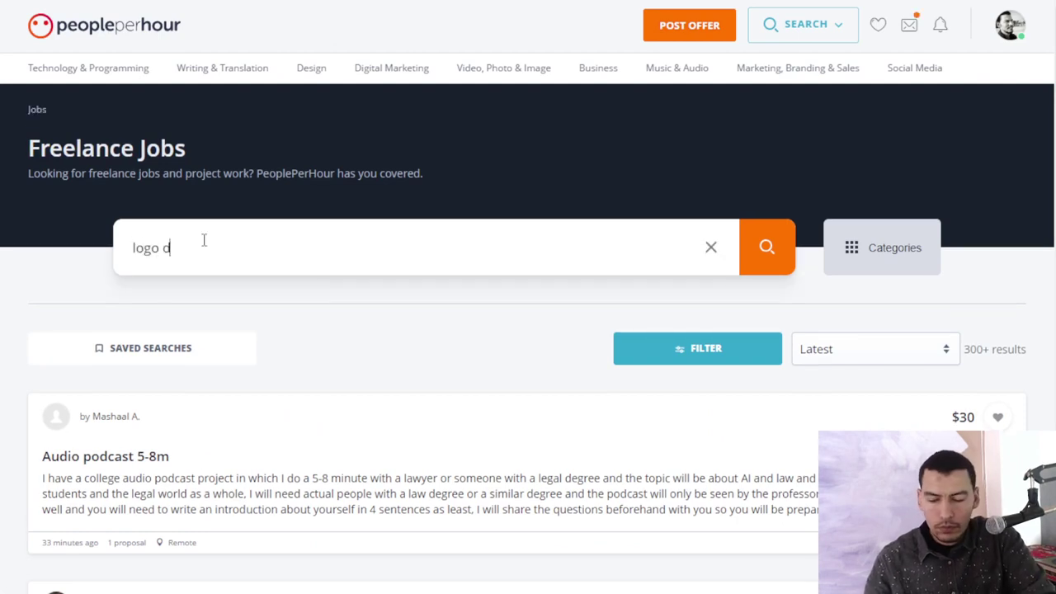
text(esign)
key(Return)
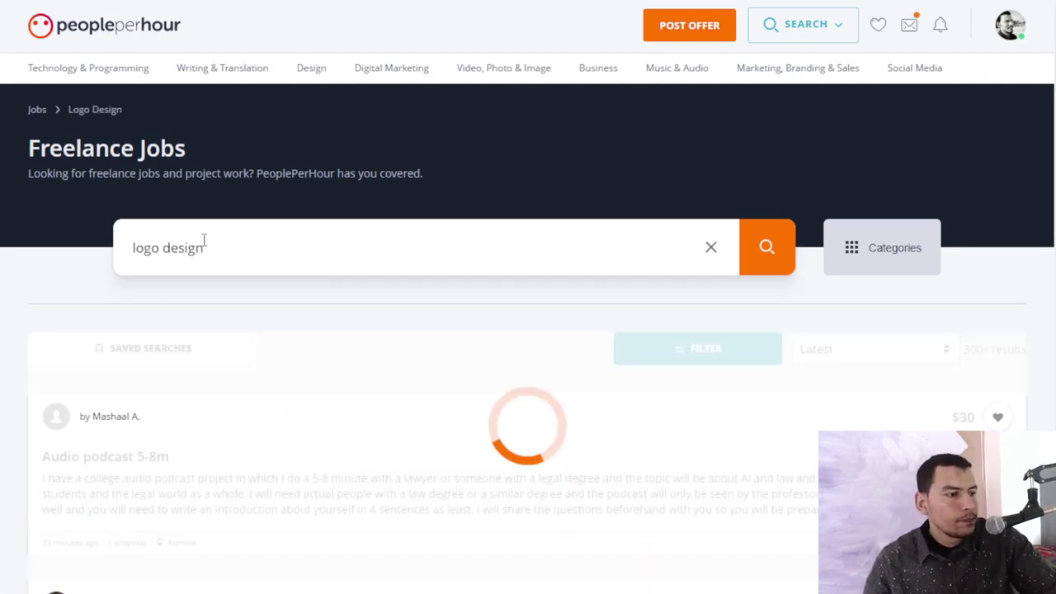
scroll(376, 324, down, 3)
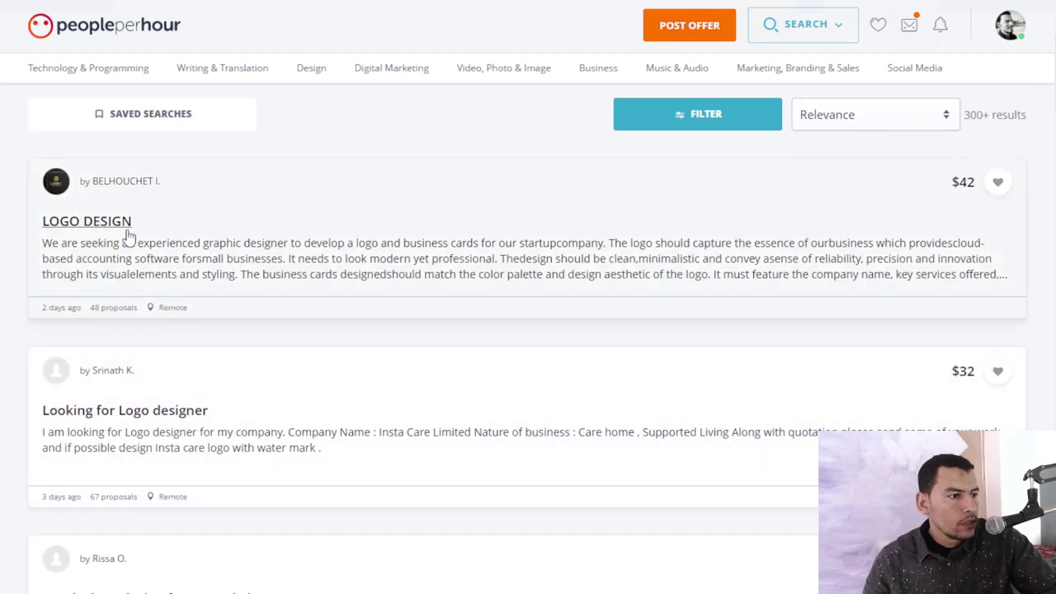
scroll(128, 374, down, 3)
scroll(185, 386, down, 2)
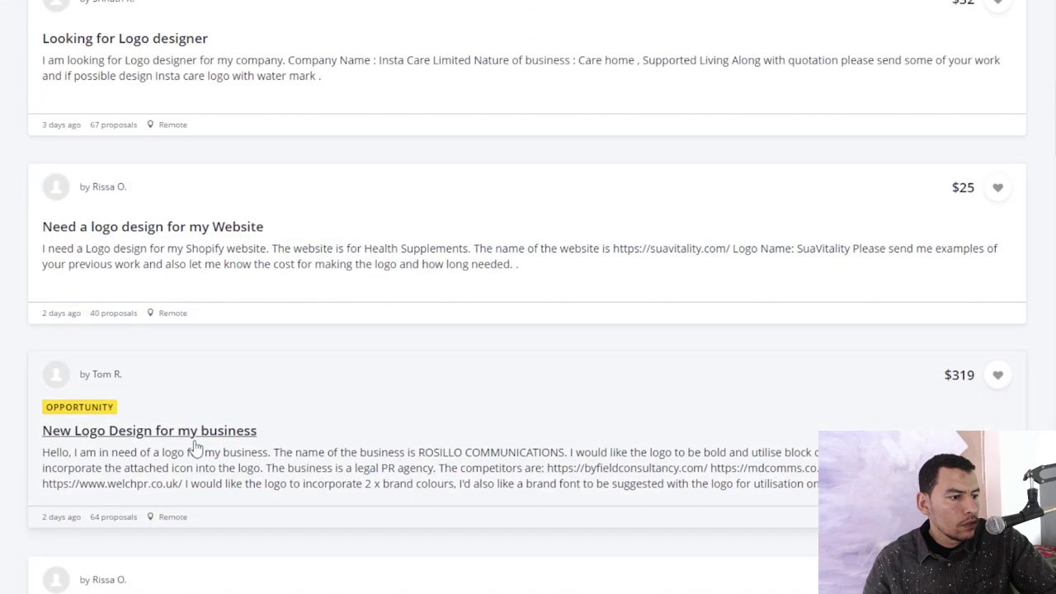
scroll(169, 351, down, 3)
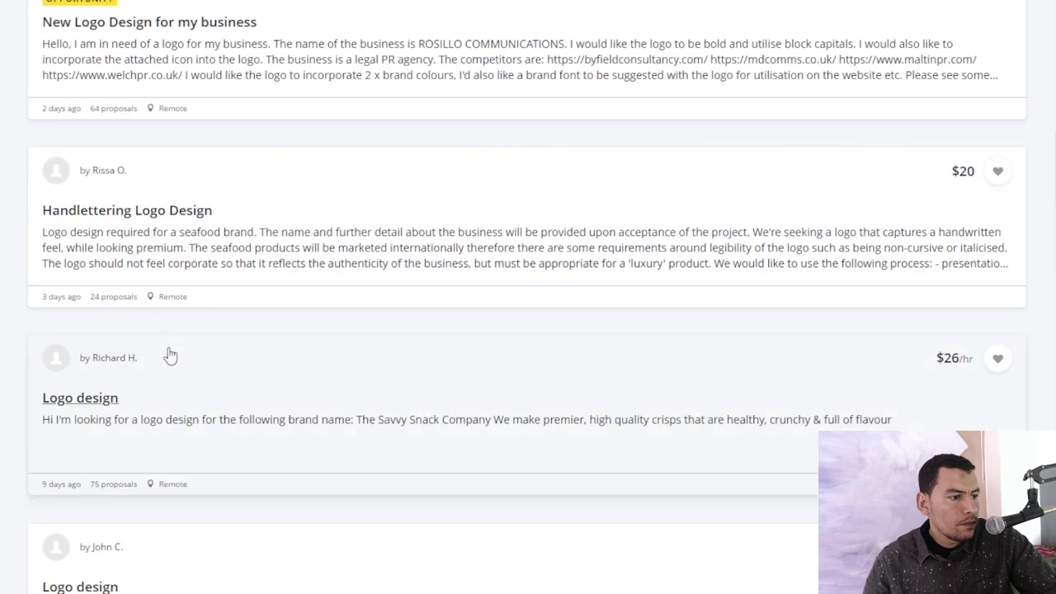
scroll(169, 355, down, 3)
scroll(128, 413, up, 2)
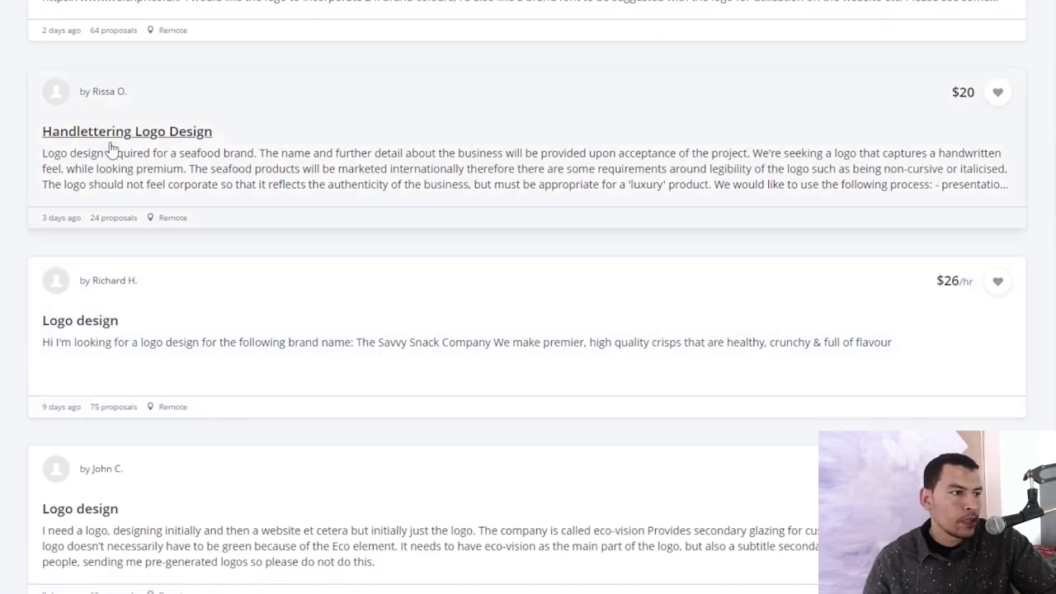
Scroll further down the logo design results to the $80 Logo Design for Coffee Company post
scroll(162, 215, down, 1)
scroll(179, 323, down, 2)
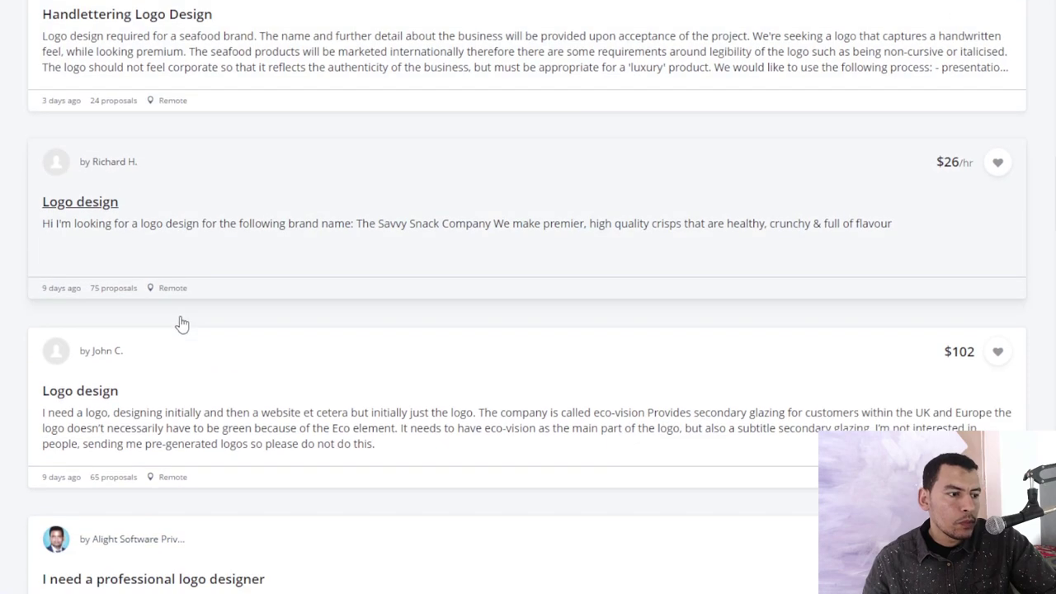
scroll(165, 479, down, 2)
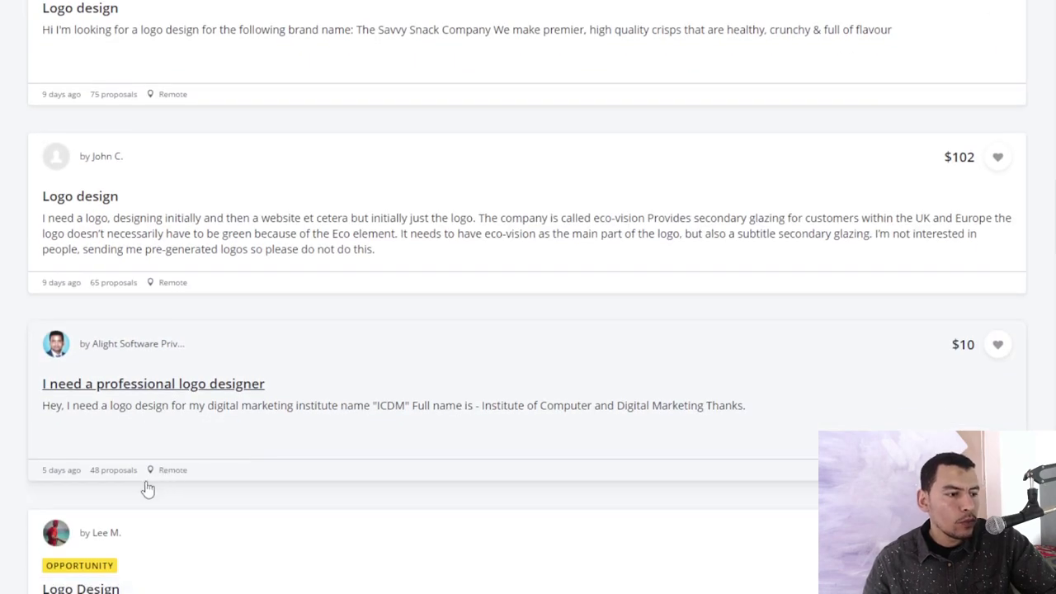
scroll(141, 483, down, 2)
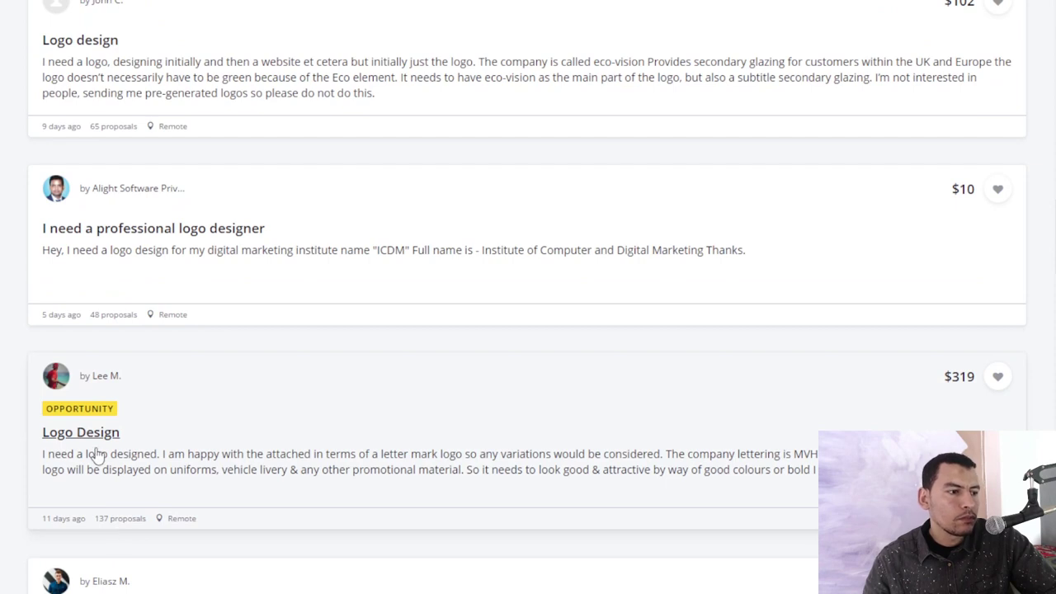
scroll(96, 455, down, 3)
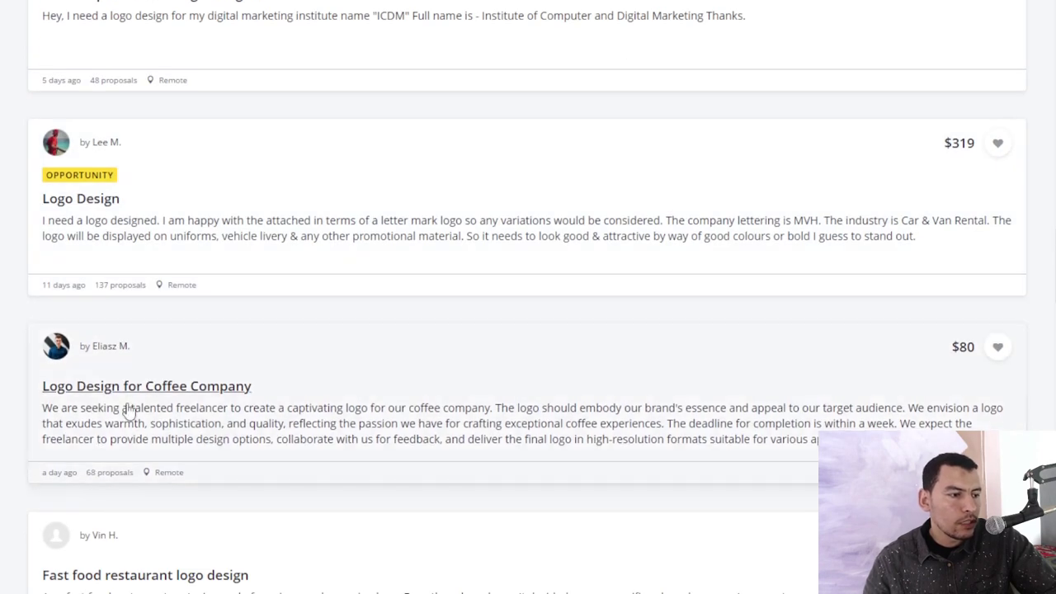
Open the Logo Design for Coffee Company job and read through its description
click(120, 472)
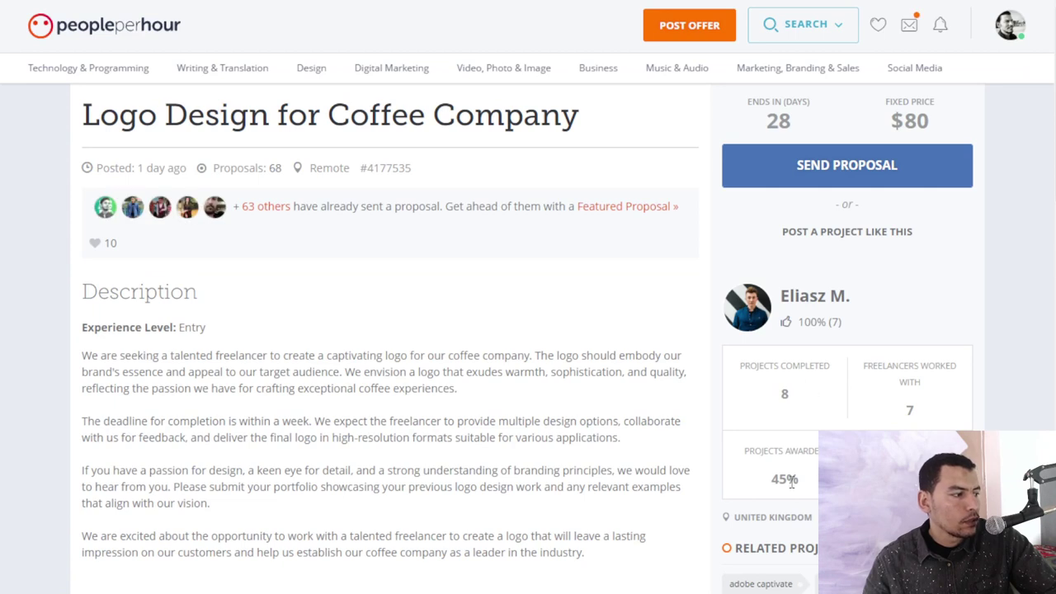
scroll(205, 372, down, 2)
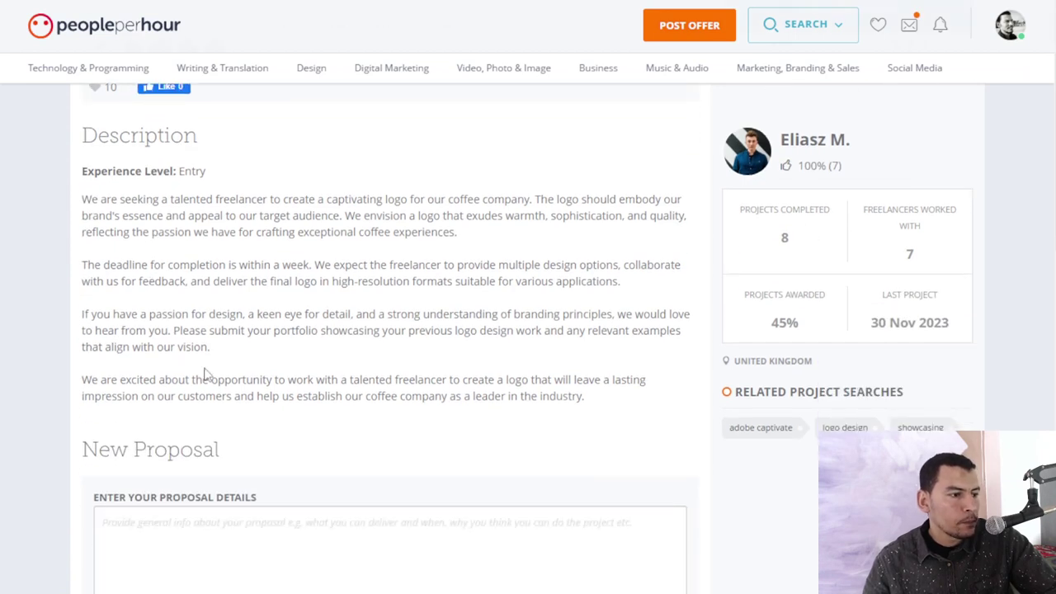
scroll(267, 448, down, 2)
scroll(806, 292, up, 3)
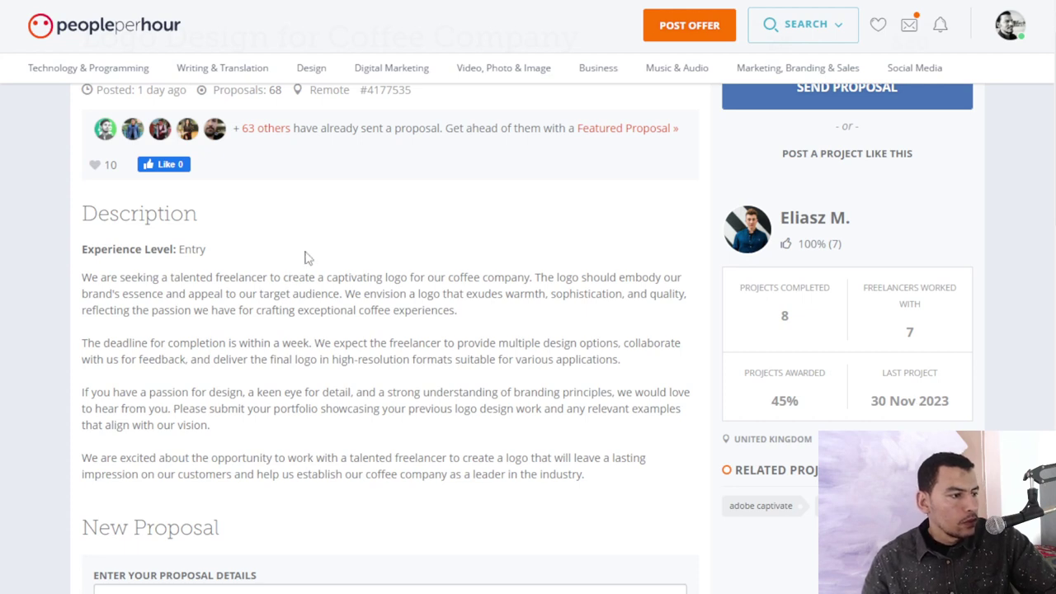
drag(404, 277, 472, 452)
scroll(474, 454, down, 3)
scroll(474, 456, down, 5)
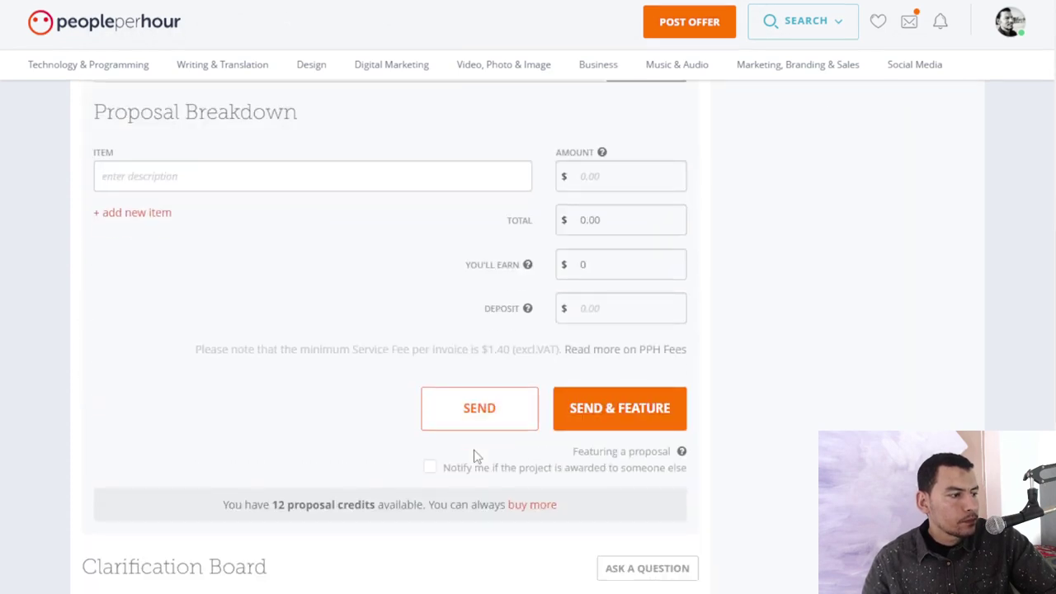
scroll(473, 454, down, 2)
scroll(349, 394, up, 6)
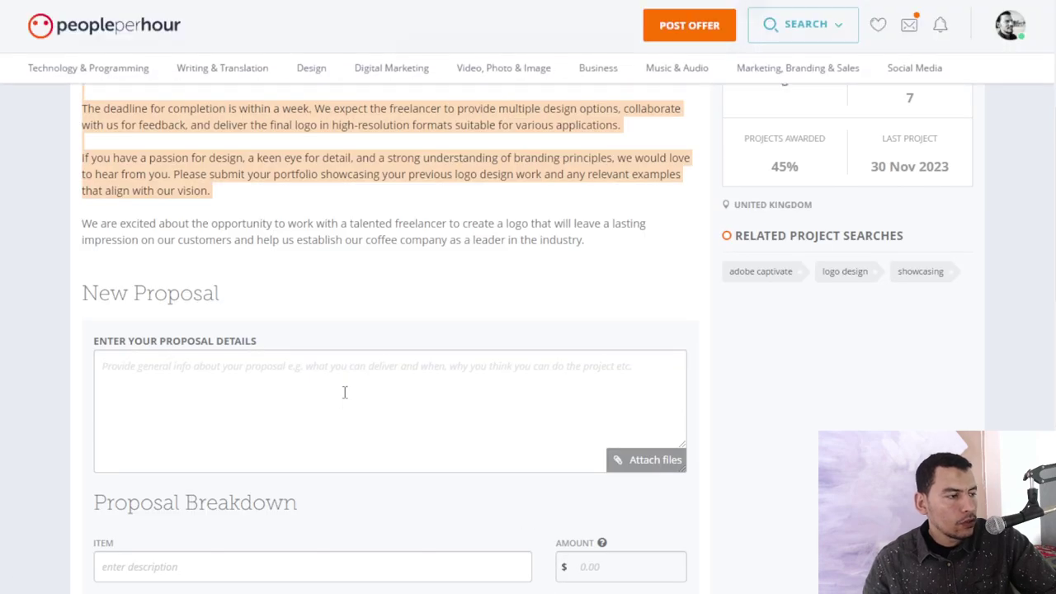
scroll(344, 392, up, 2)
scroll(345, 392, up, 1)
scroll(345, 393, up, 1)
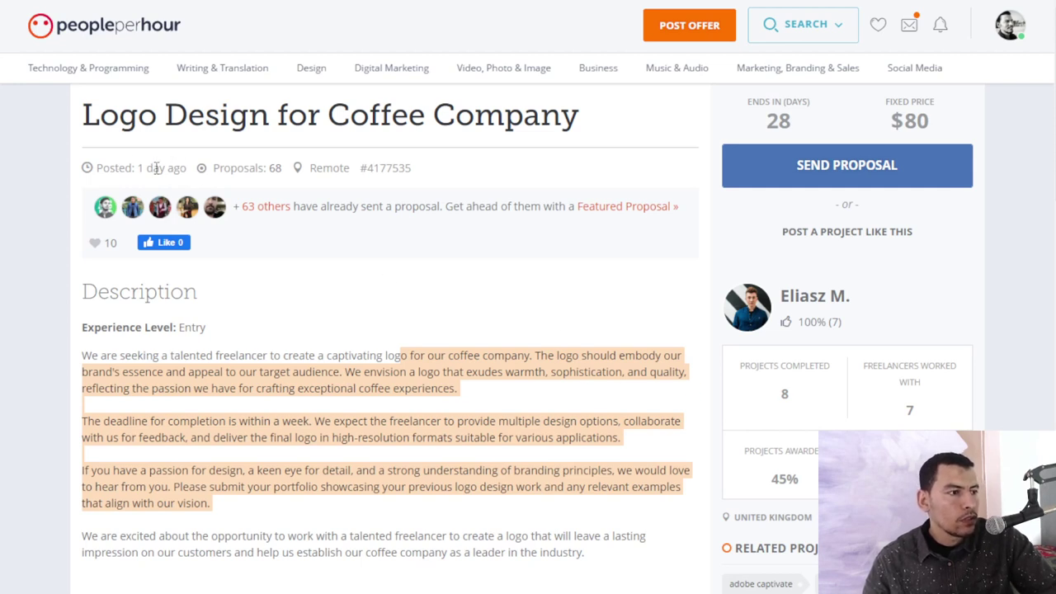
Check the job's posting time and its 68 proposals, then go back to Freelance Jobs
drag(156, 167, 113, 171)
click(190, 176)
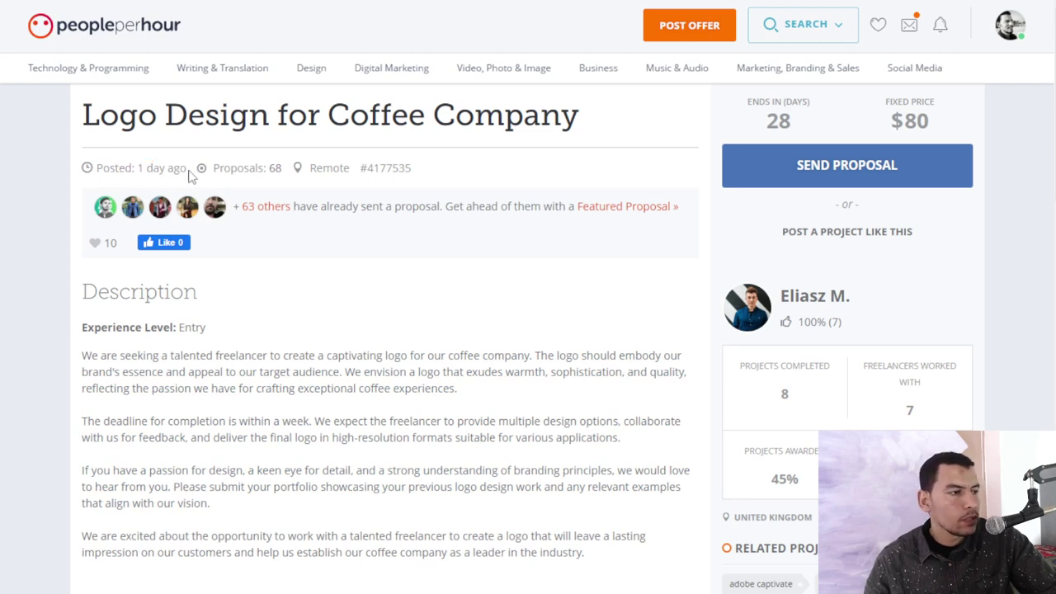
drag(212, 169, 283, 169)
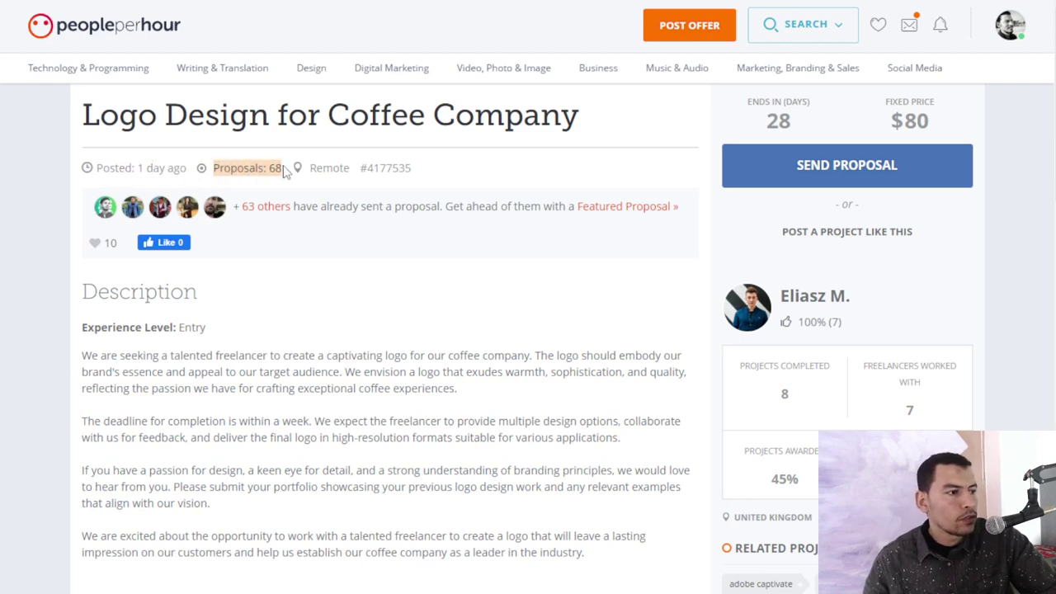
click(327, 168)
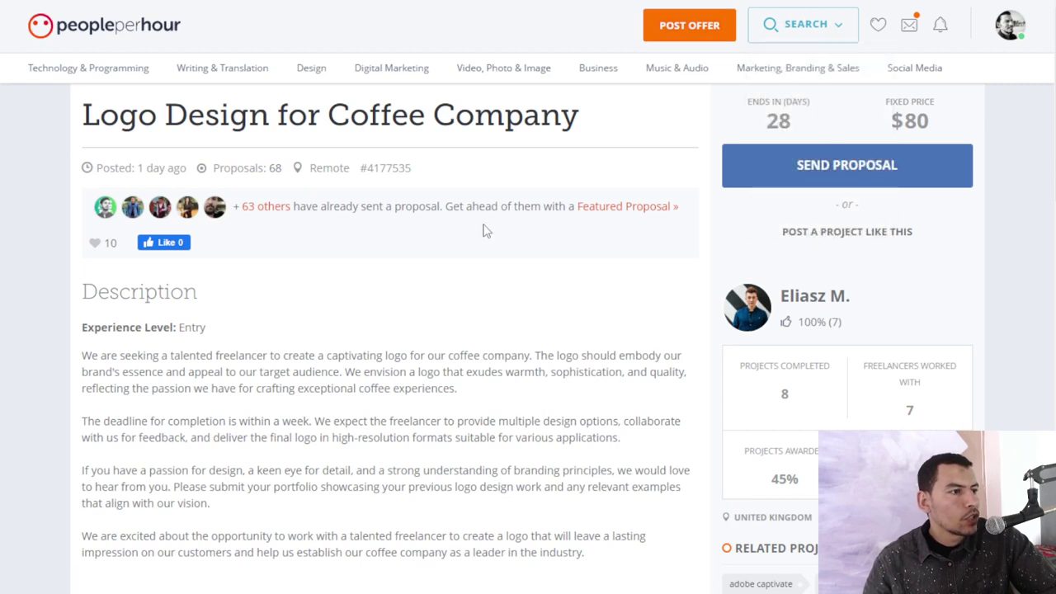
key(alt+Left)
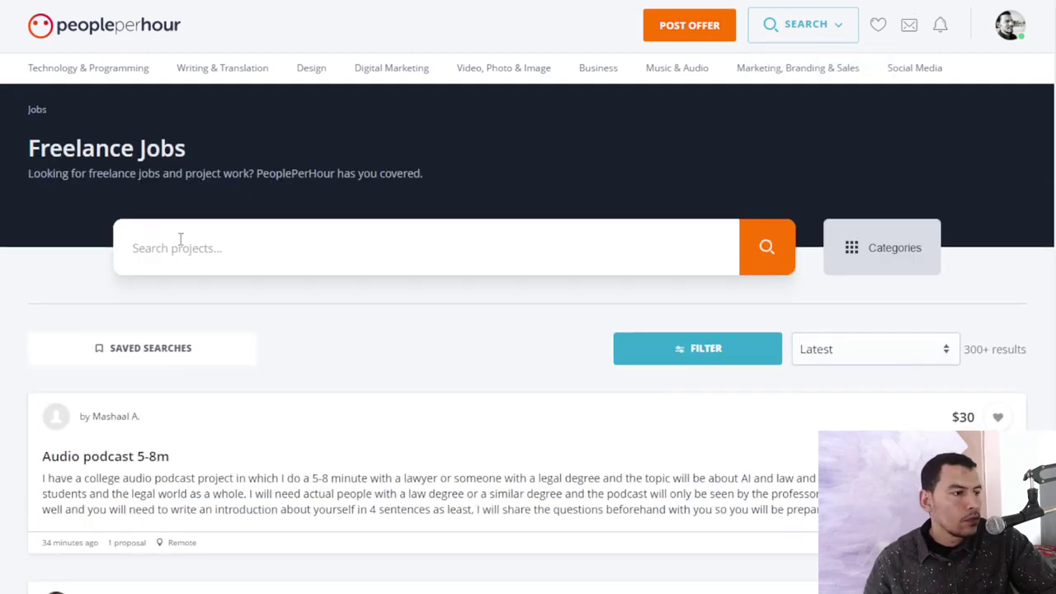
Search jobs for 'videography' and browse the 4 results, including the $255 and $126 jobs
click(220, 246)
text(video)
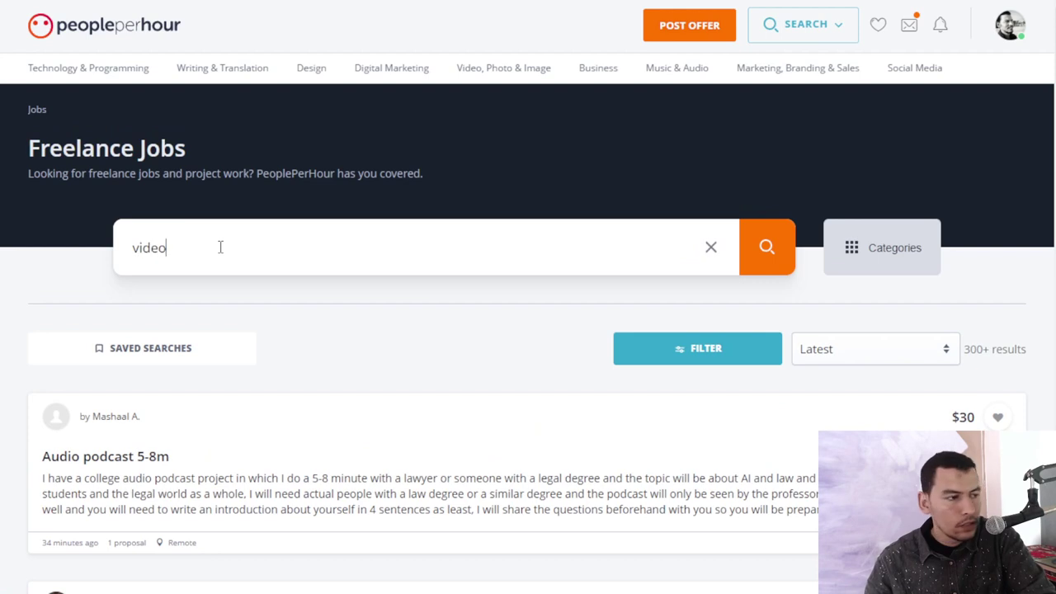
text(graphy)
key(Return)
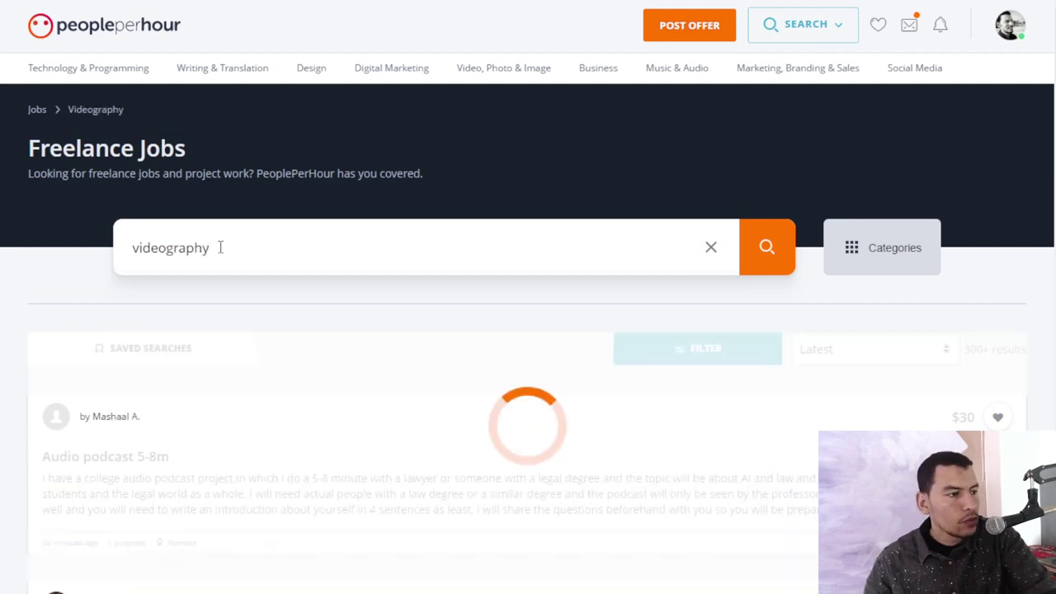
scroll(330, 278, down, 3)
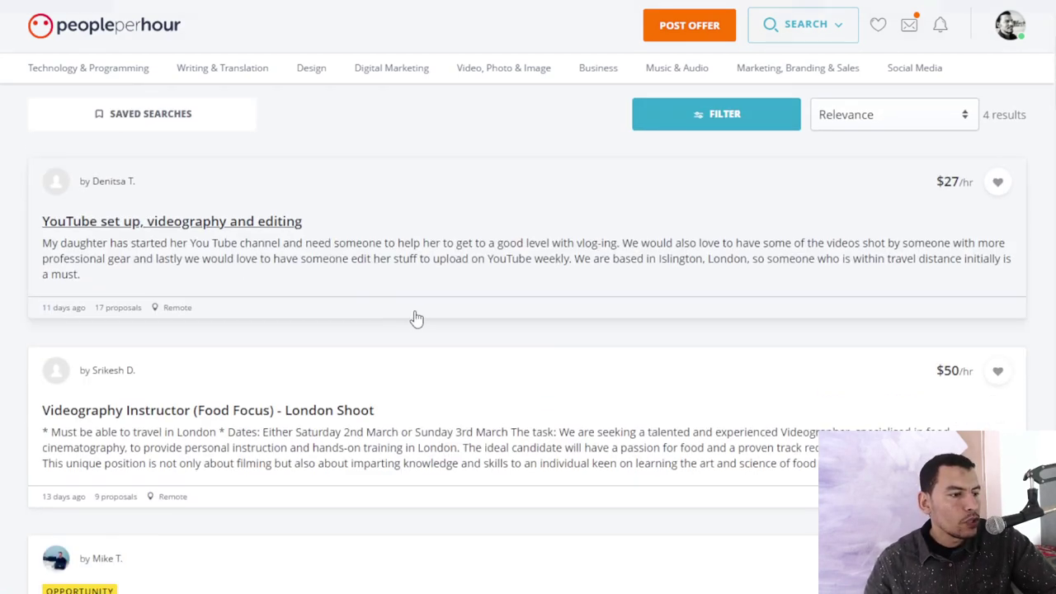
scroll(417, 319, down, 3)
scroll(305, 322, down, 2)
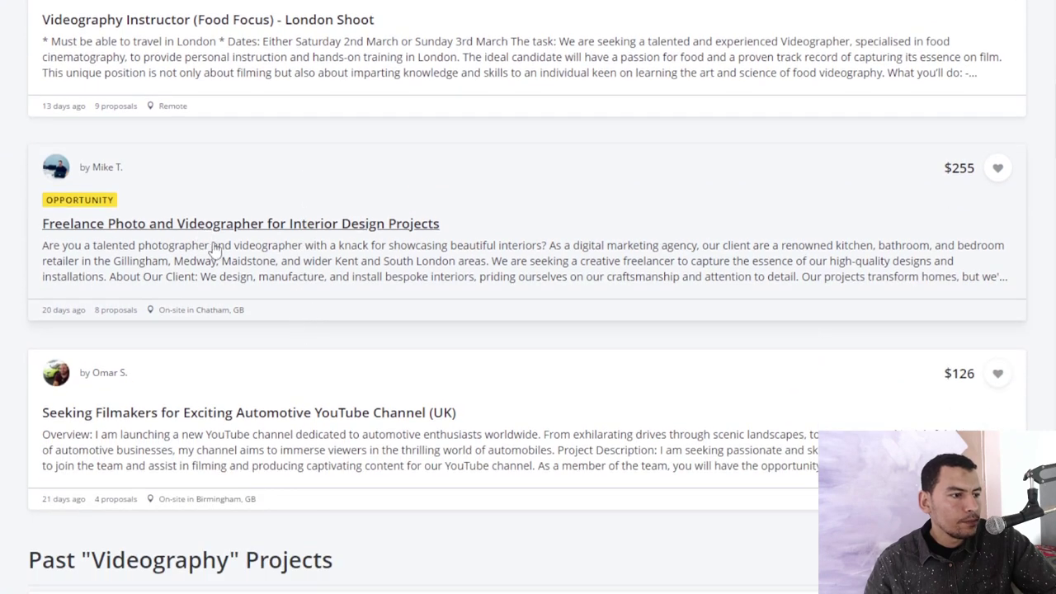
mouse_move(192, 321)
scroll(194, 495, down, 2)
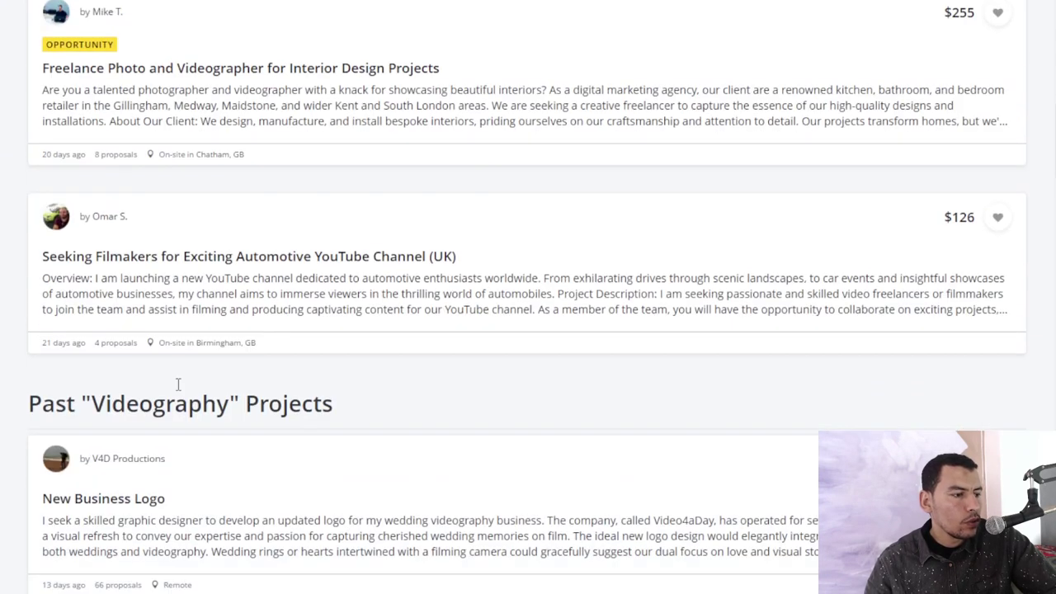
scroll(206, 443, down, 2)
mouse_move(170, 440)
scroll(171, 439, up, 2)
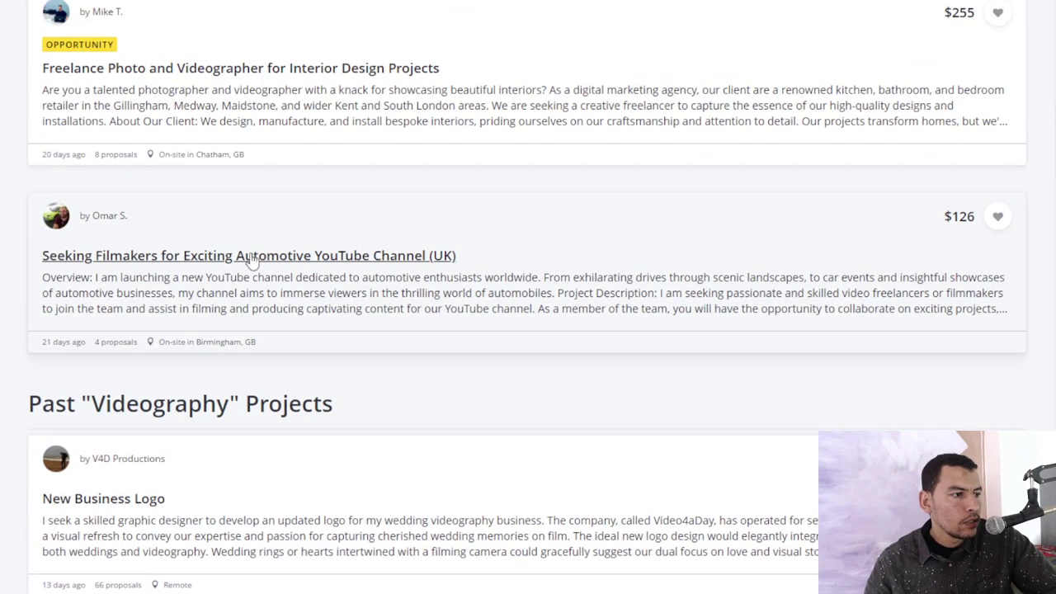
Open the automotive YouTube channel filmmaker job and review its £99 price and posting details
click(398, 328)
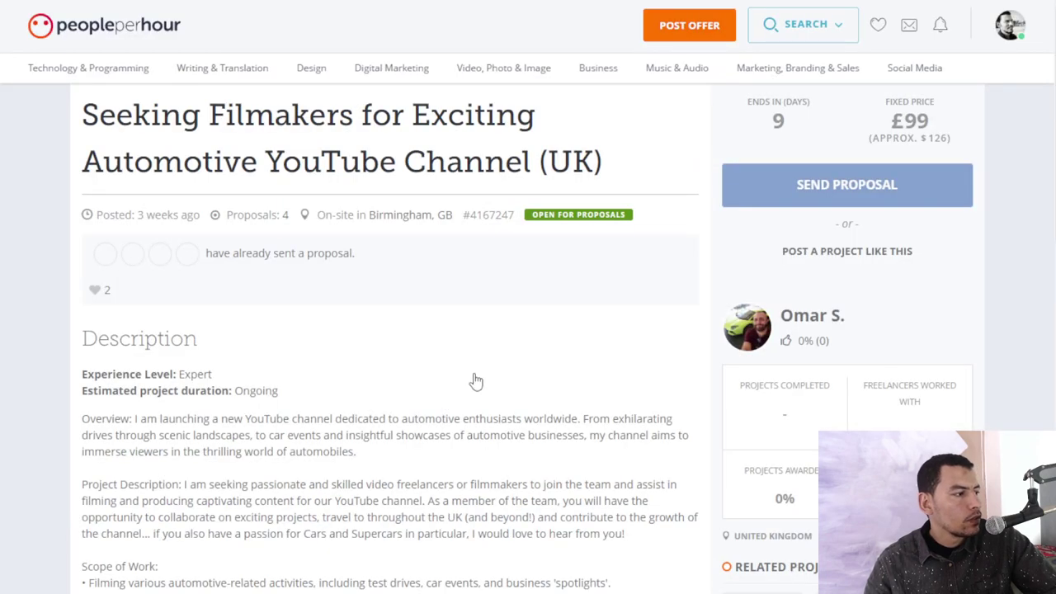
mouse_move(379, 217)
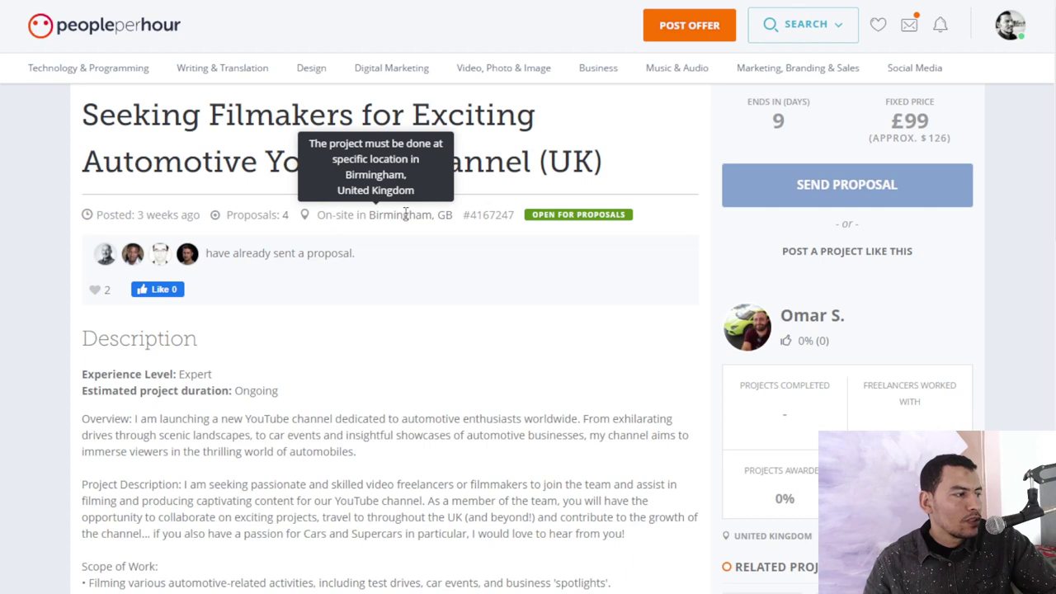
scroll(405, 213, down, 2)
scroll(405, 212, up, 2)
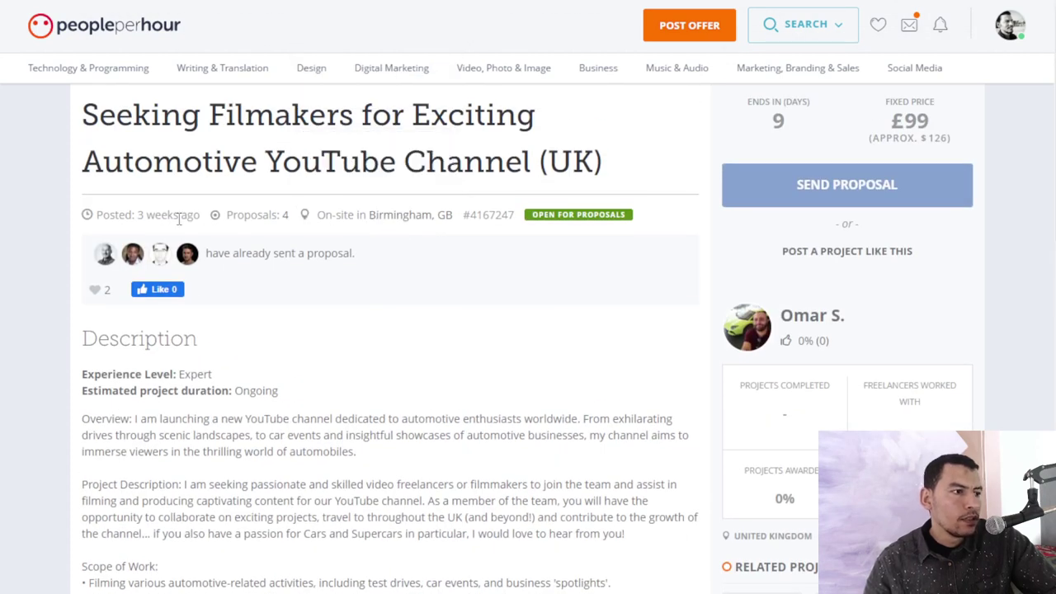
drag(223, 227, 254, 216)
click(146, 215)
drag(119, 215, 174, 215)
scroll(219, 234, down, 1)
scroll(220, 235, down, 3)
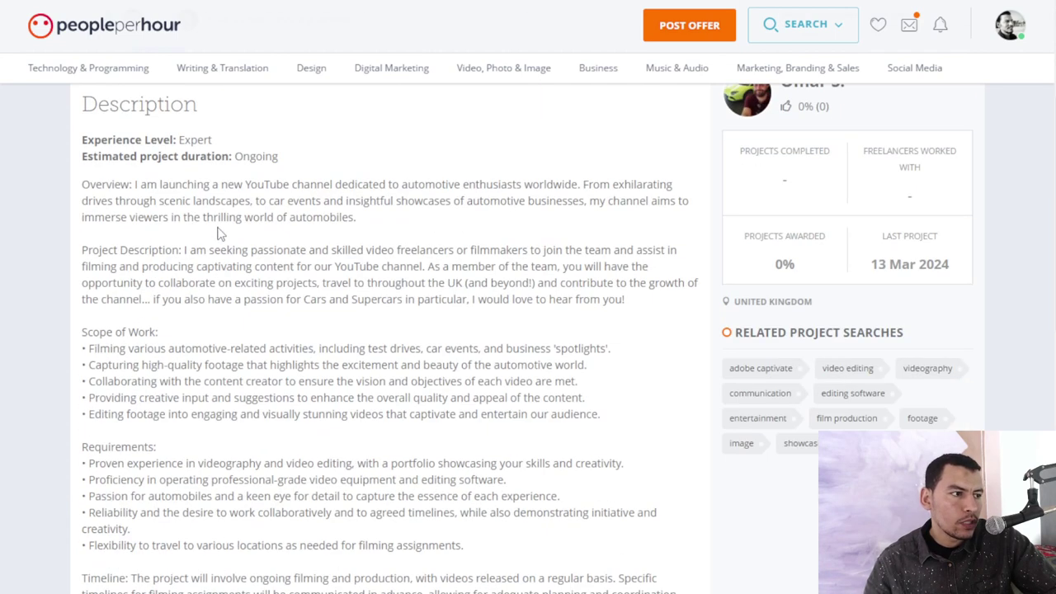
scroll(221, 236, up, 3)
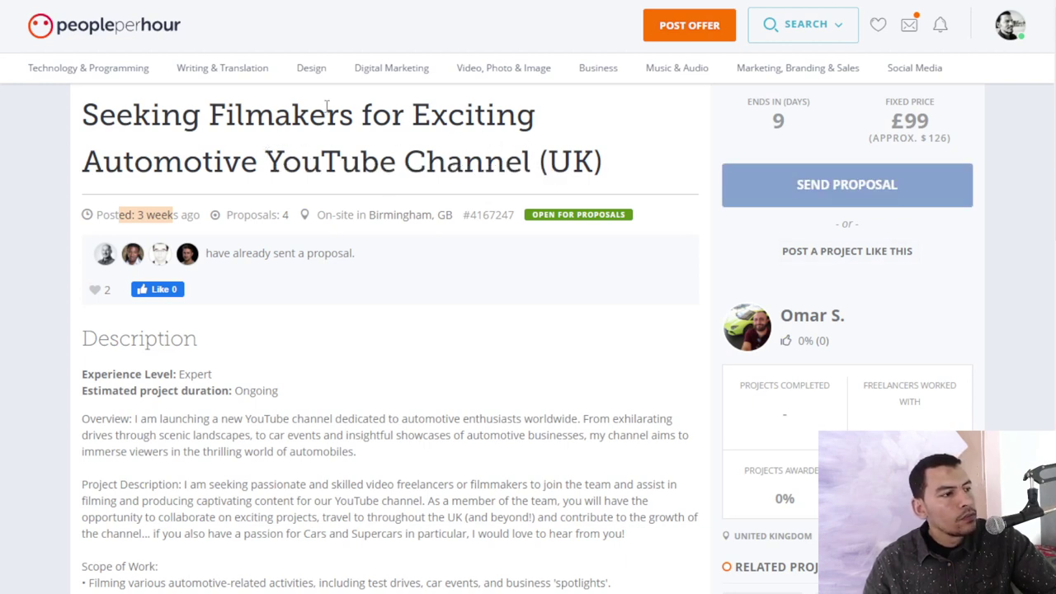
Try sending a proposal, dismiss the on-site Birmingham warning, and re-read the job page
click(887, 185)
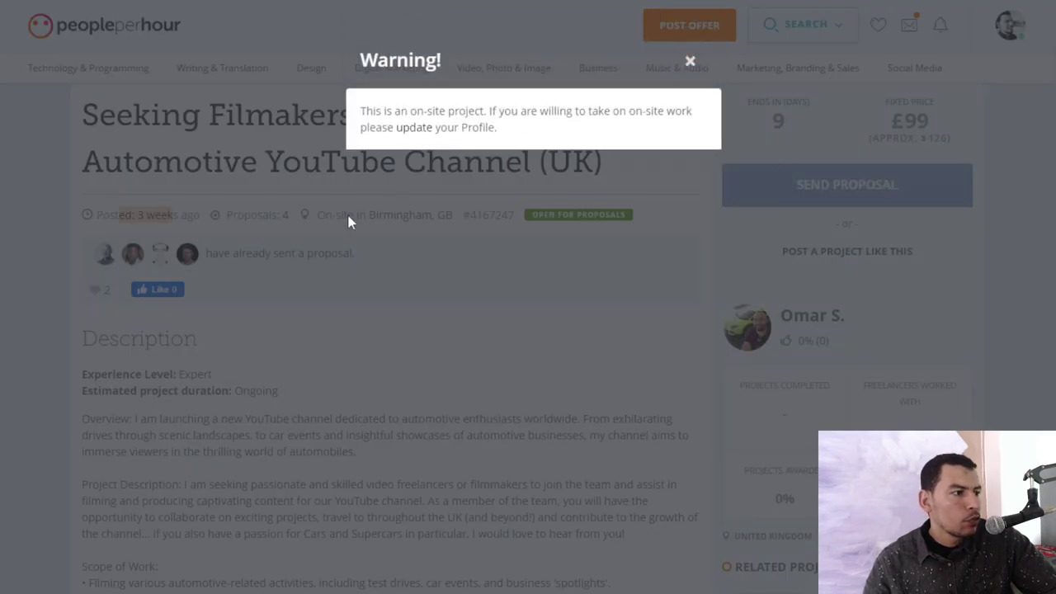
click(388, 248)
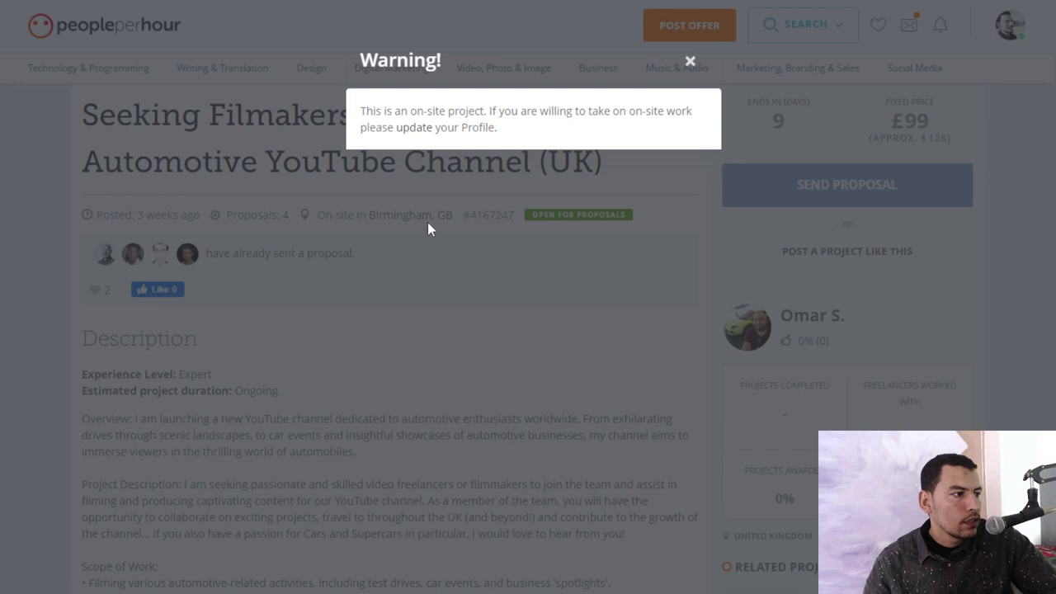
click(690, 61)
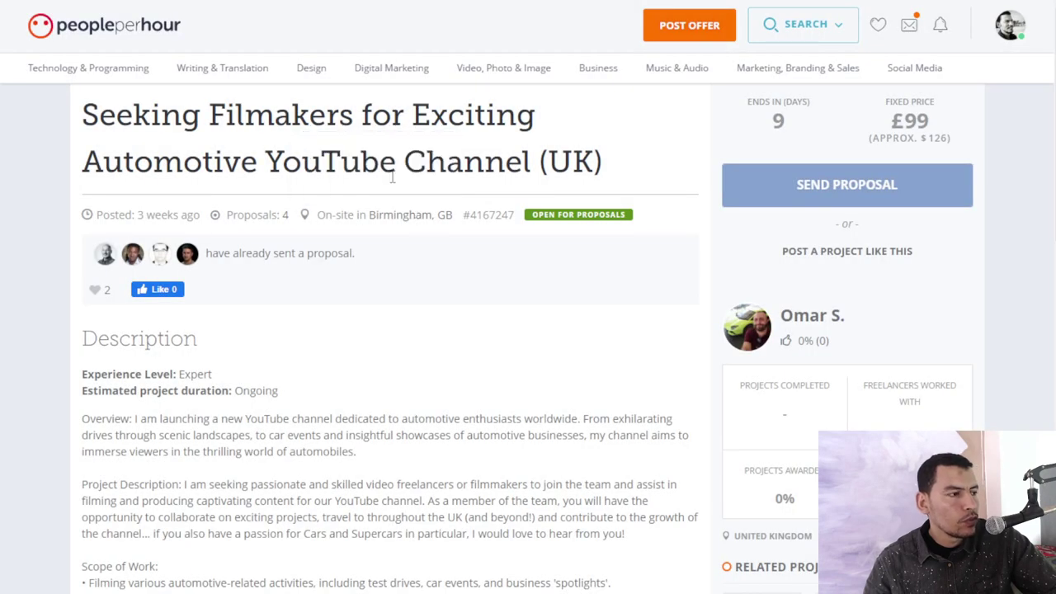
scroll(466, 391, down, 4)
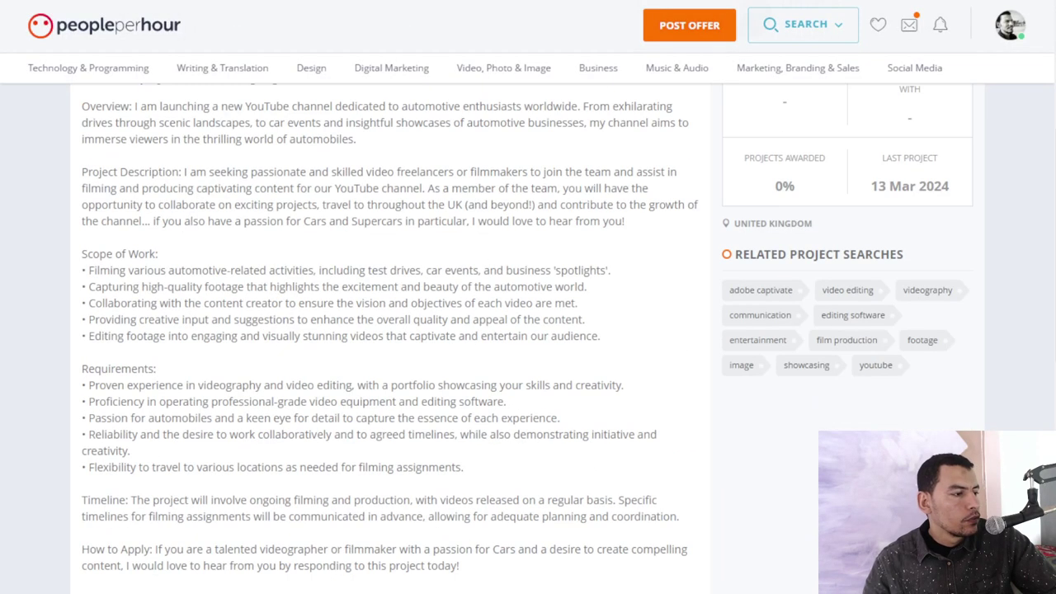
scroll(466, 391, down, 3)
scroll(466, 391, up, 2)
scroll(466, 392, up, 5)
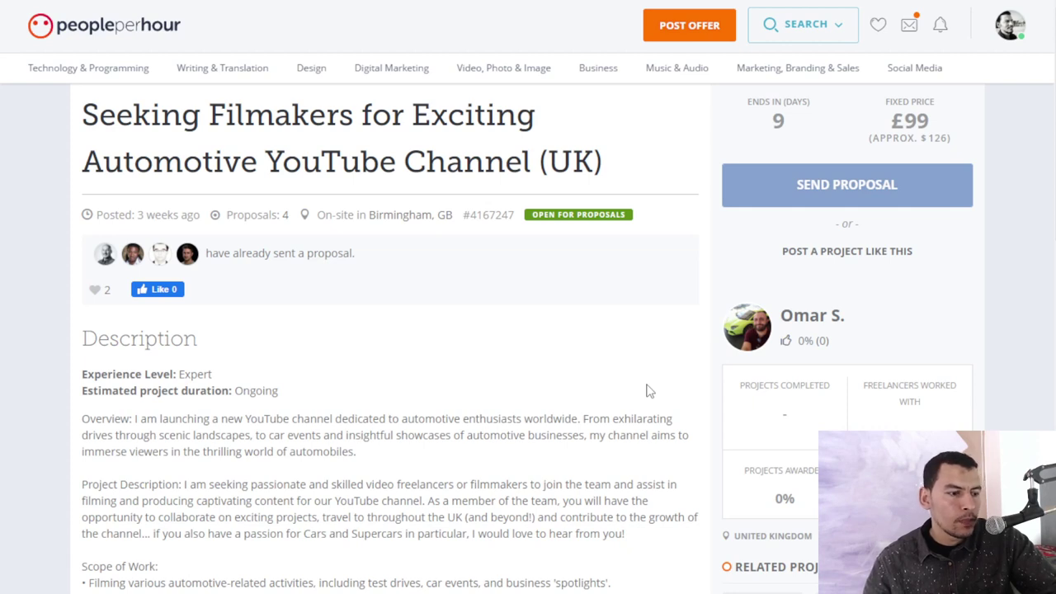
From the dashboard, open the Office desk Rendering invitation and scroll through its project details
mouse_move(278, 151)
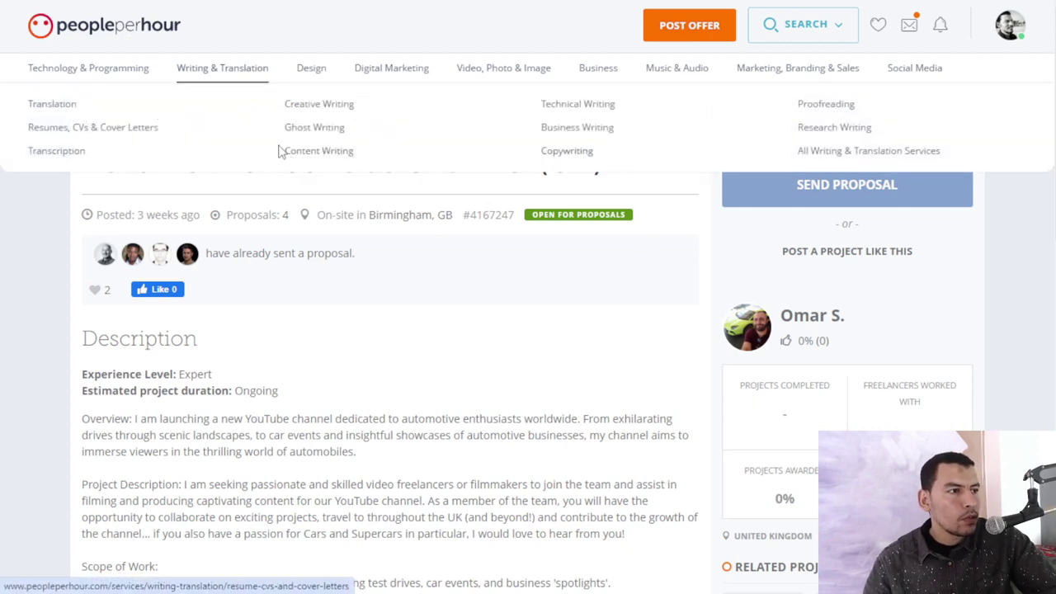
click(64, 32)
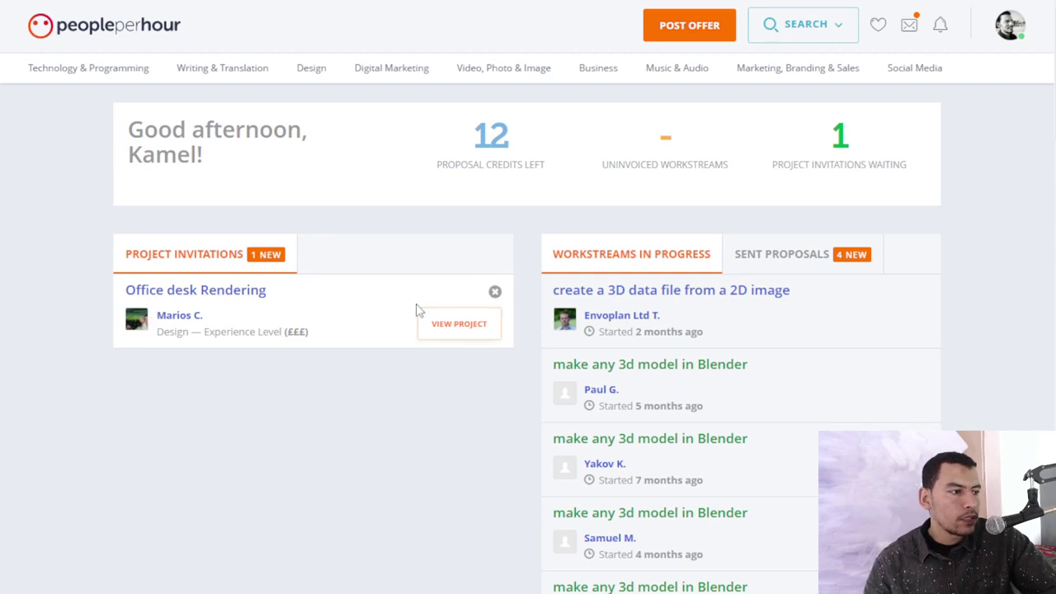
click(474, 332)
scroll(450, 346, down, 1)
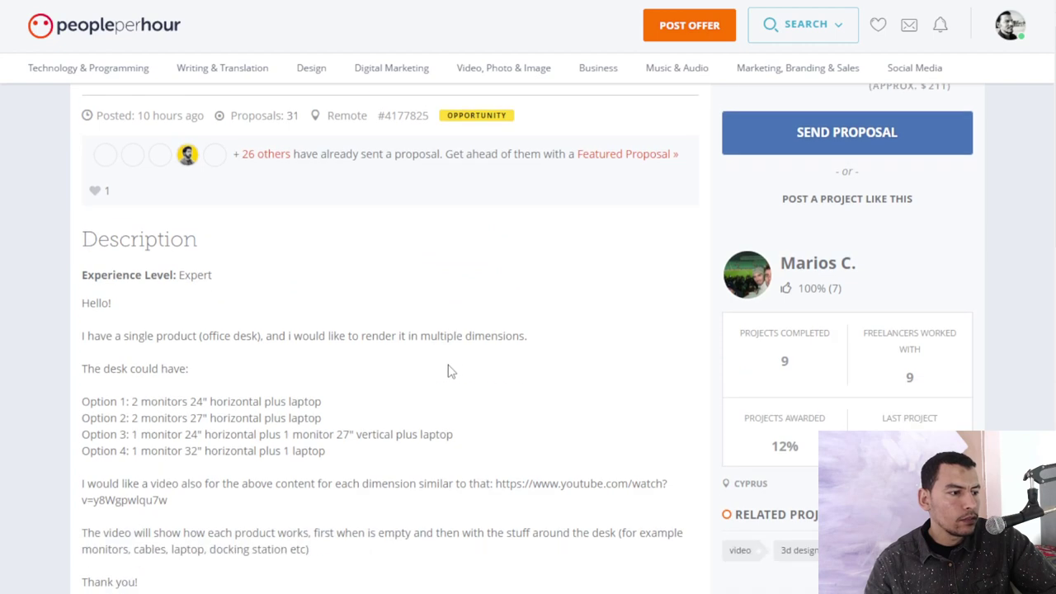
scroll(355, 209, down, 1)
scroll(344, 410, down, 3)
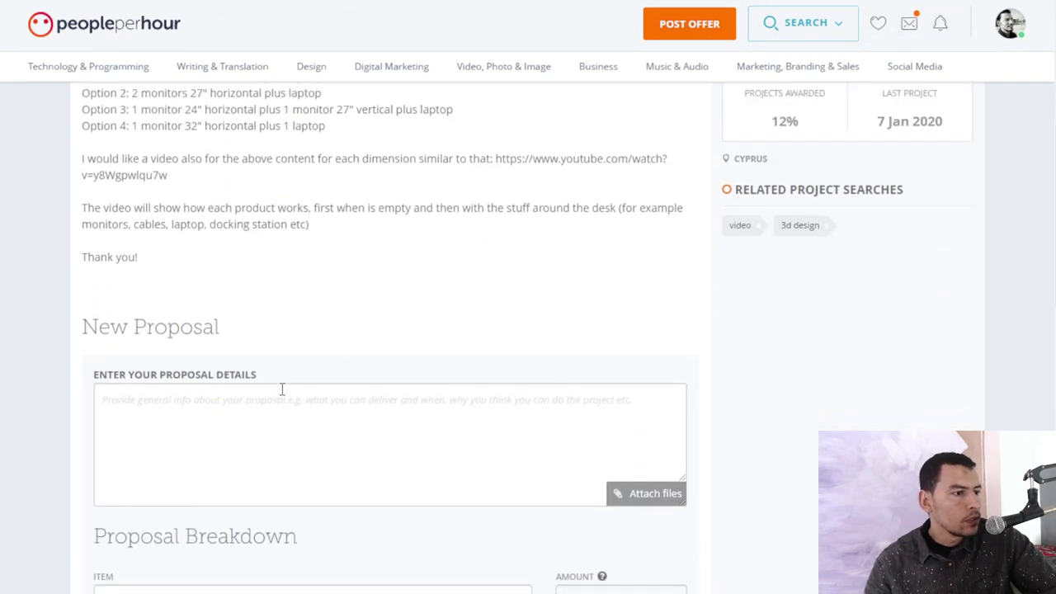
scroll(281, 388, up, 3)
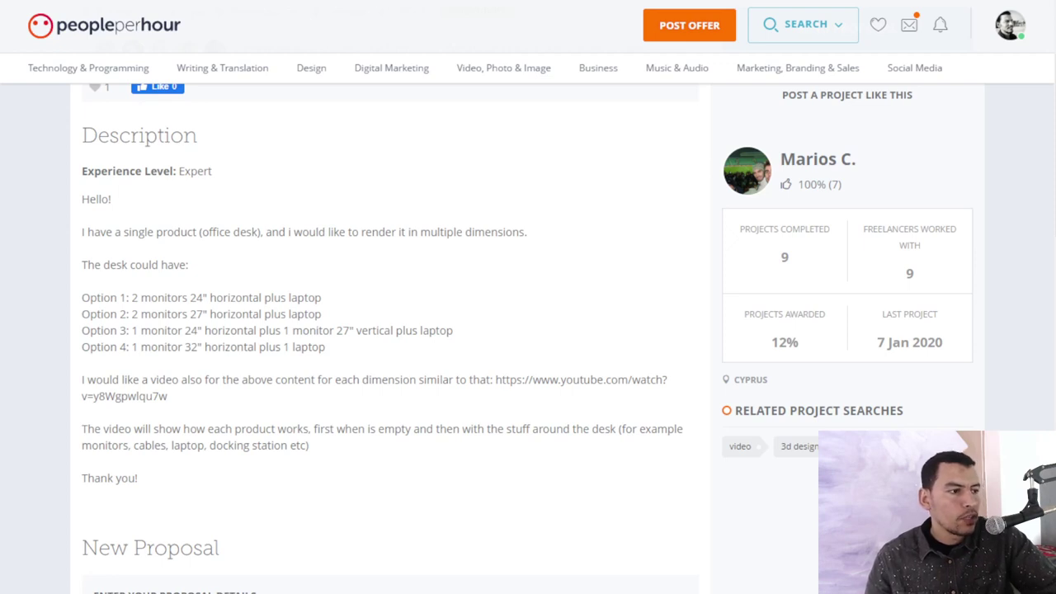
scroll(627, 409, up, 2)
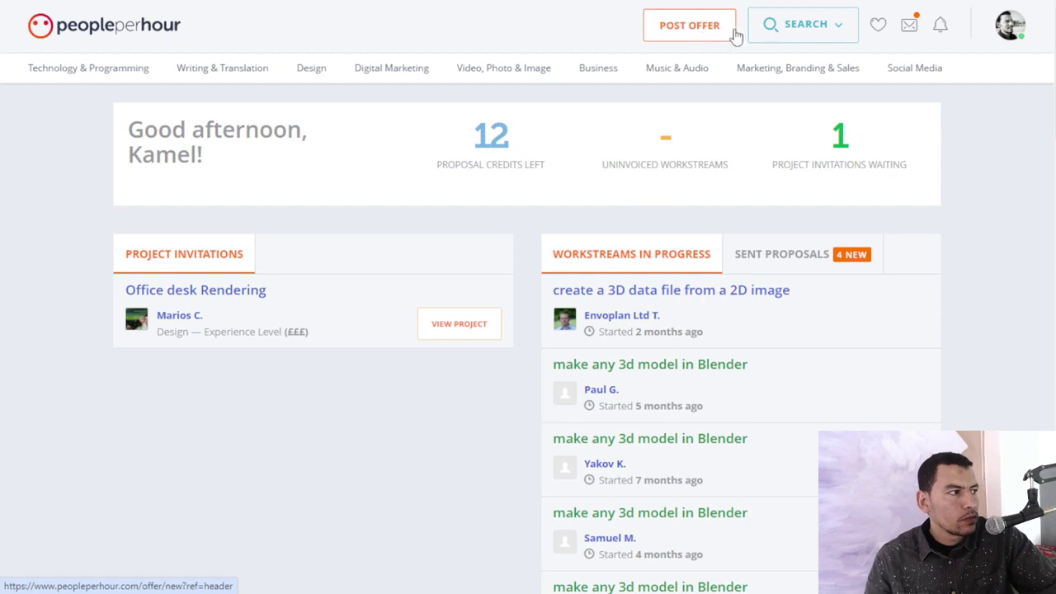
Open the freelancer's own profile from the avatar menu and view its 7 offers
mouse_move(1021, 35)
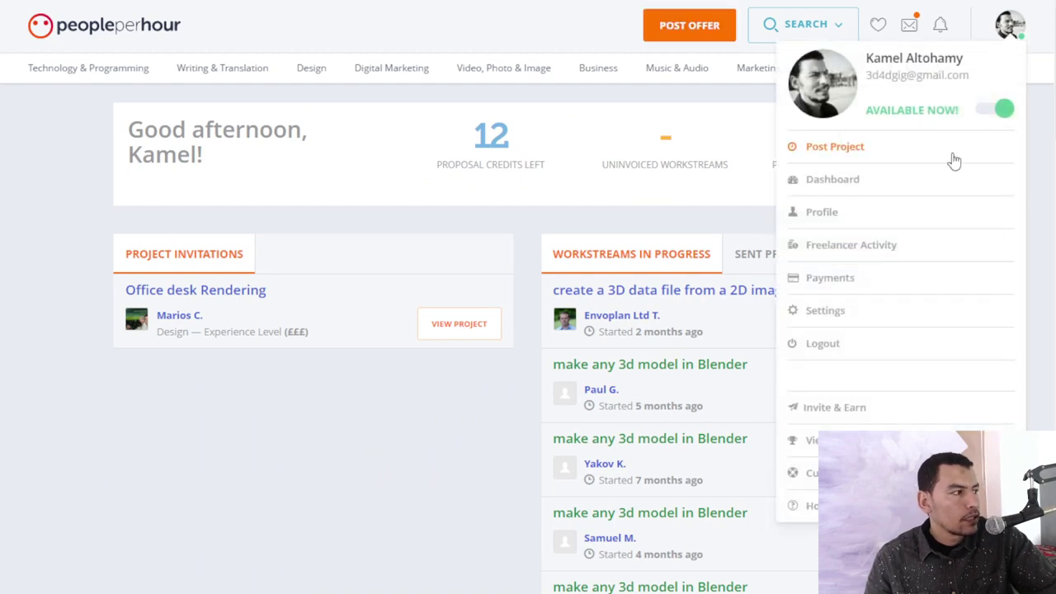
click(832, 181)
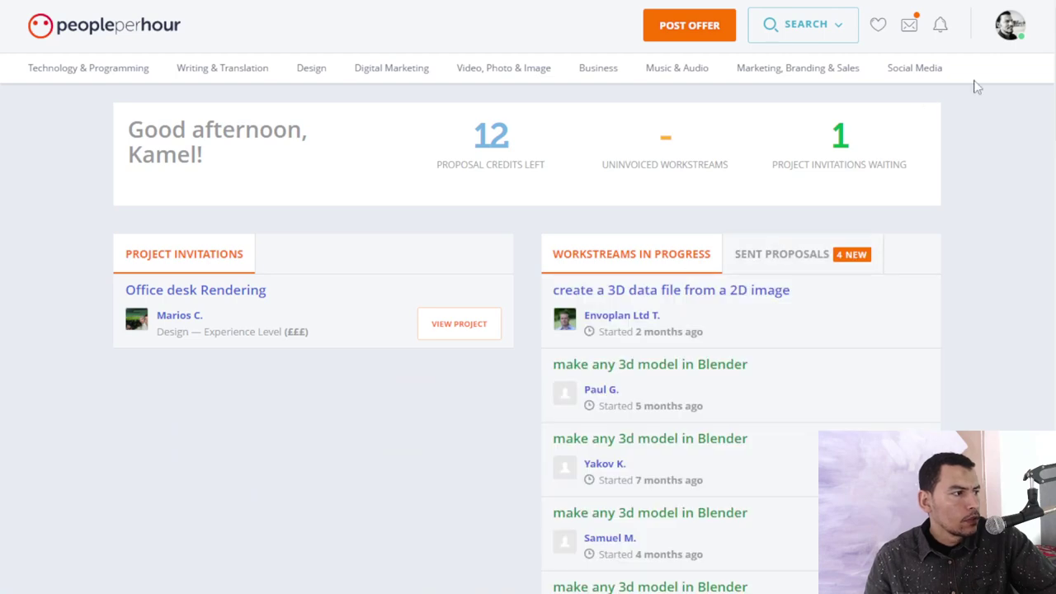
mouse_move(1012, 37)
click(829, 219)
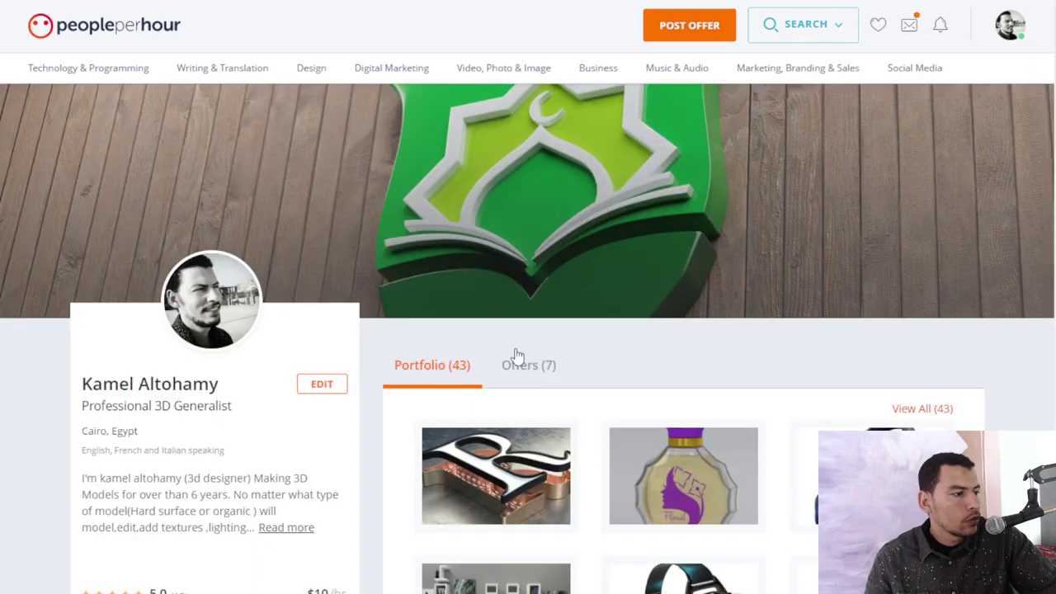
click(528, 366)
scroll(551, 404, down, 4)
scroll(557, 398, up, 4)
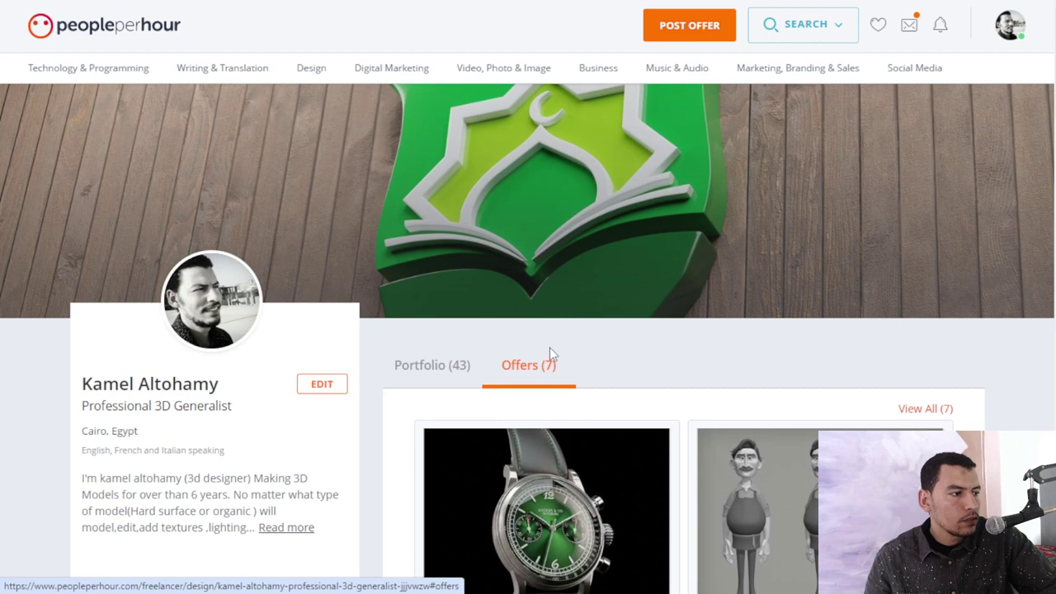
Switch to the Portfolio (43) tab and scroll through the 3D work
click(778, 27)
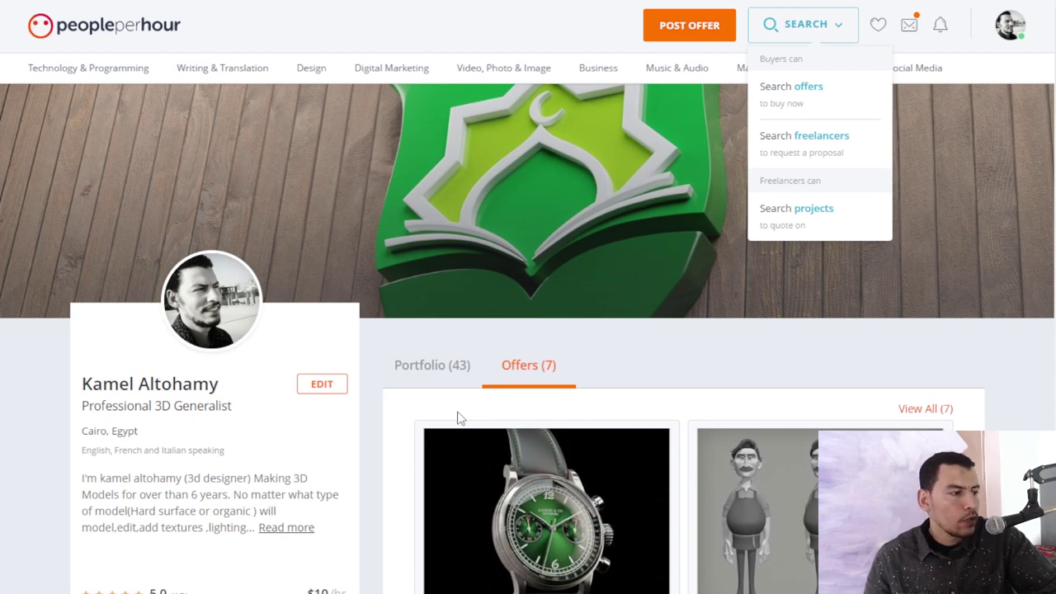
click(420, 368)
scroll(627, 353, down, 2)
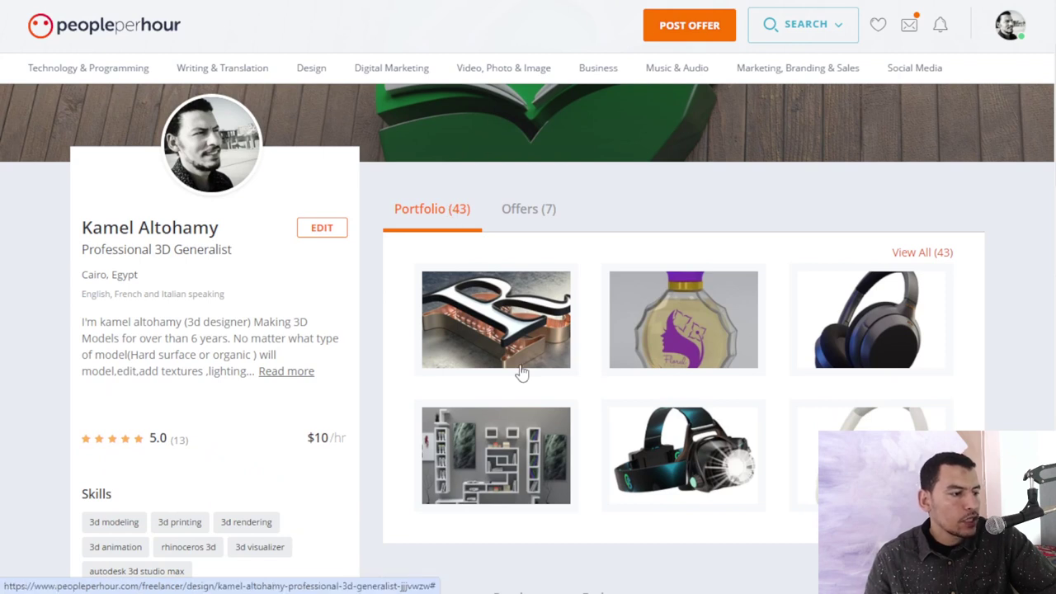
scroll(522, 373, down, 3)
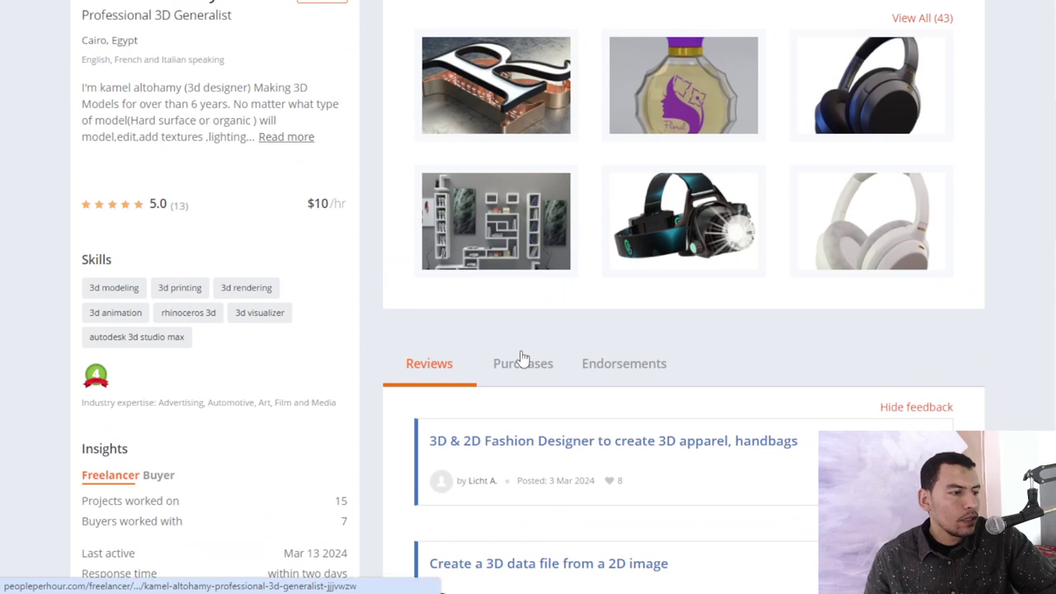
scroll(521, 356, up, 2)
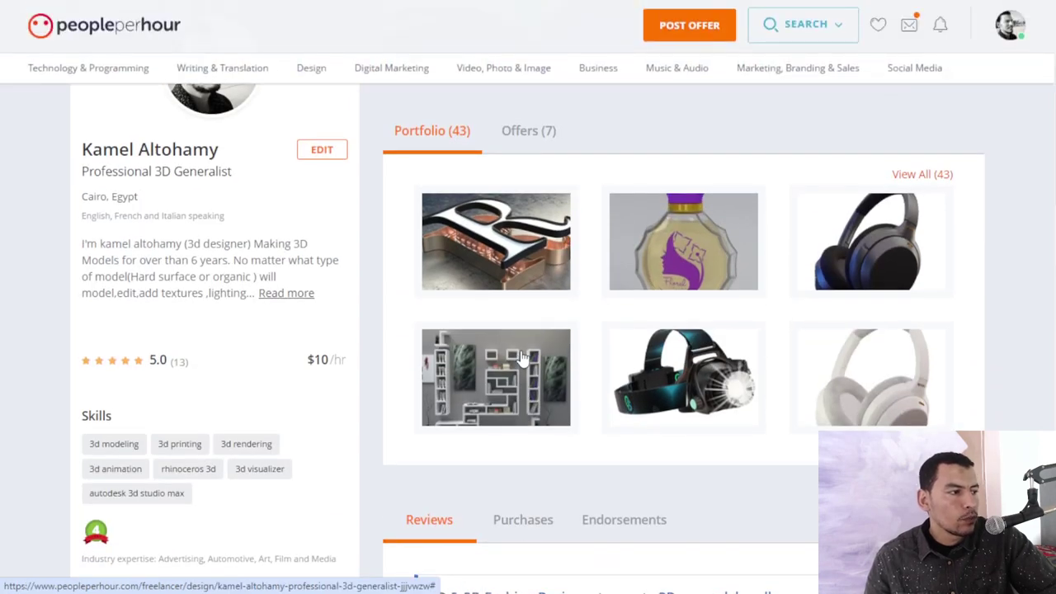